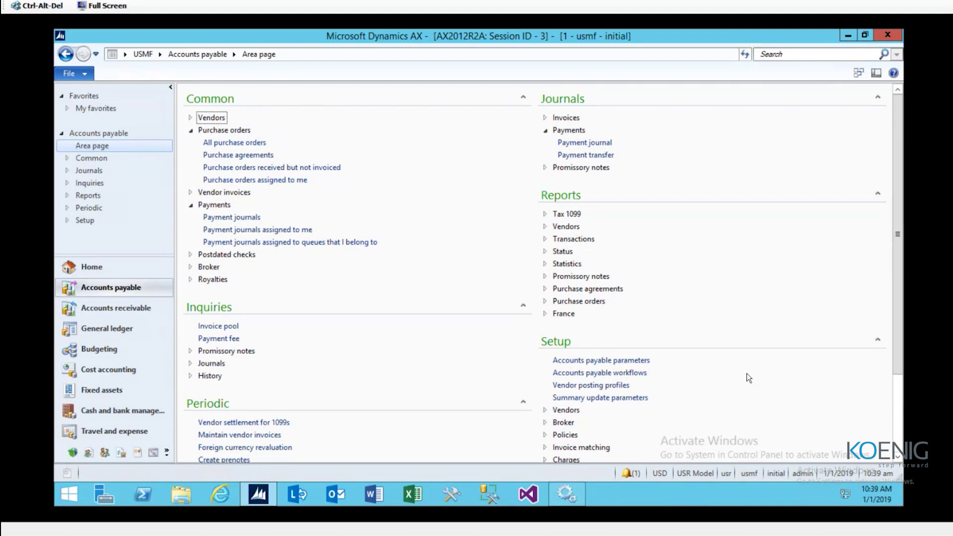
left_click(100, 269)
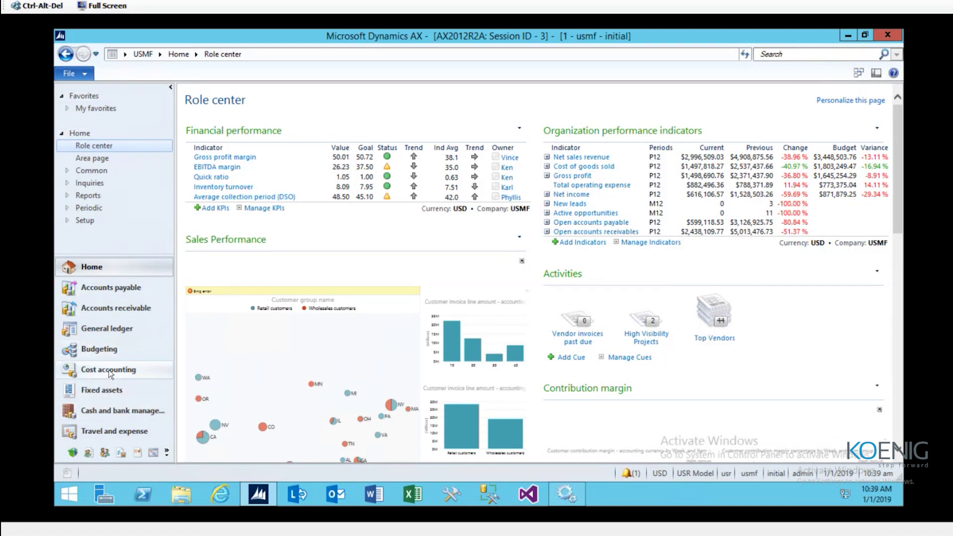
left_click(107, 270)
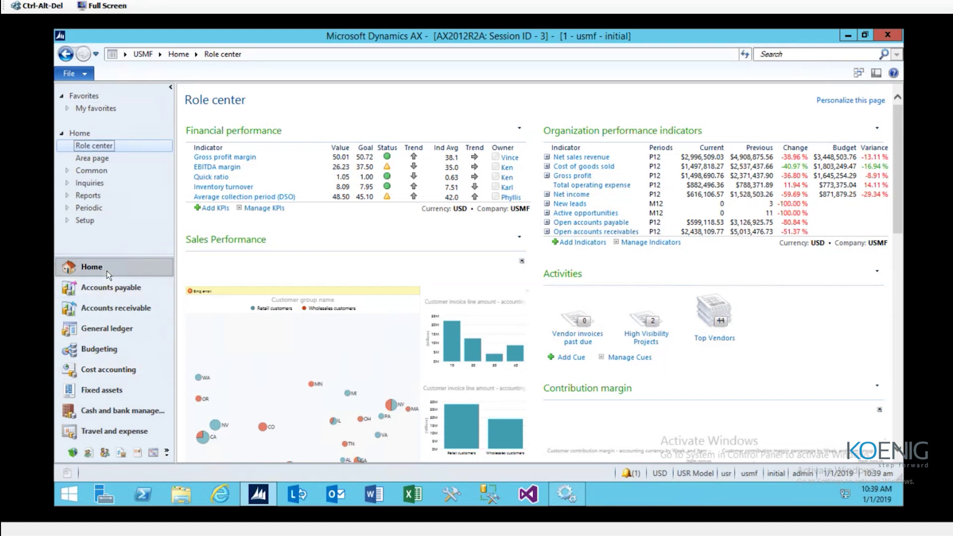
left_click(108, 309)
left_click(110, 288)
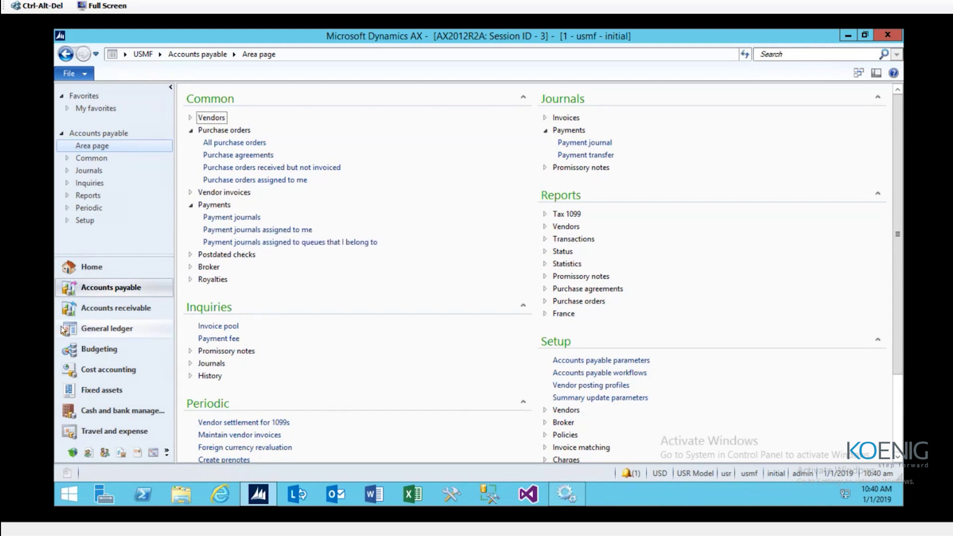
left_click(113, 263)
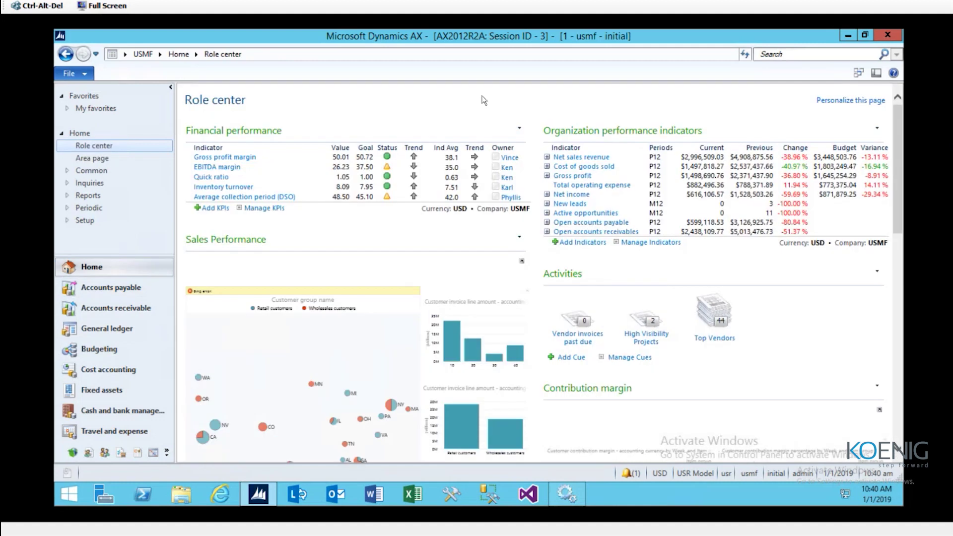
left_click(119, 293)
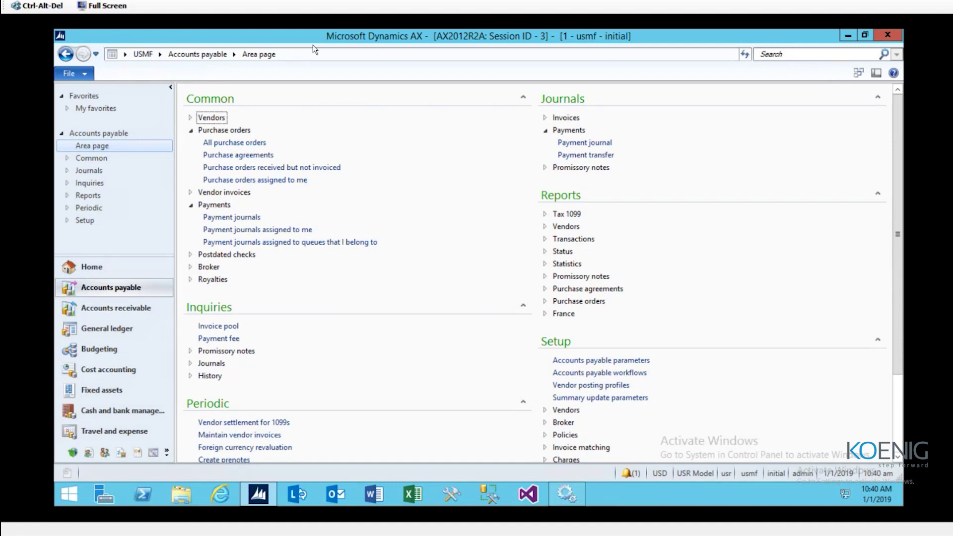
left_click(127, 54)
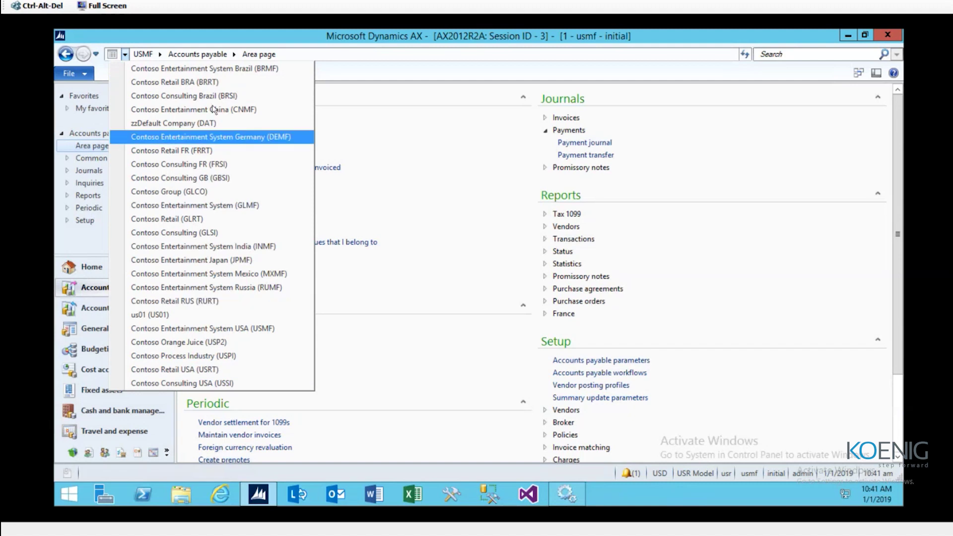
left_click(162, 53)
left_click(162, 52)
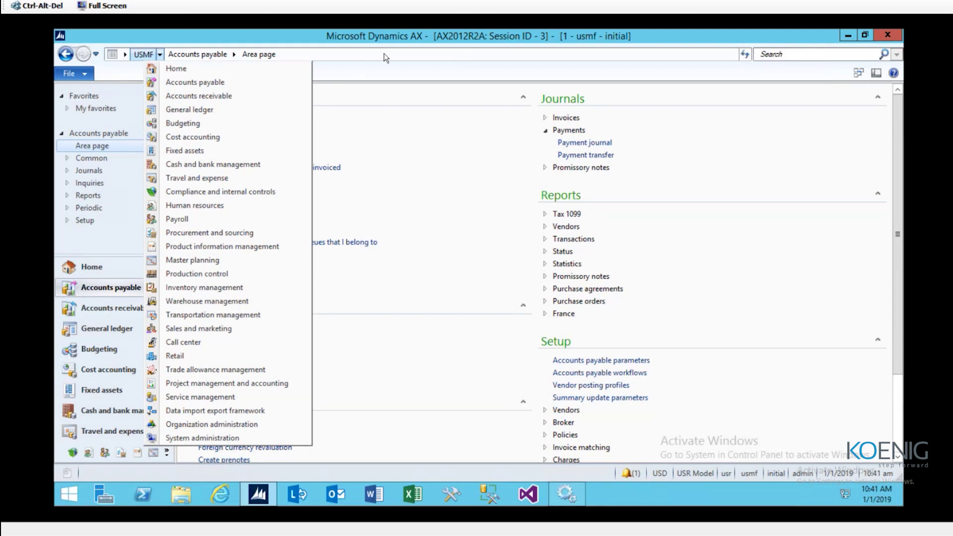
left_click(102, 228)
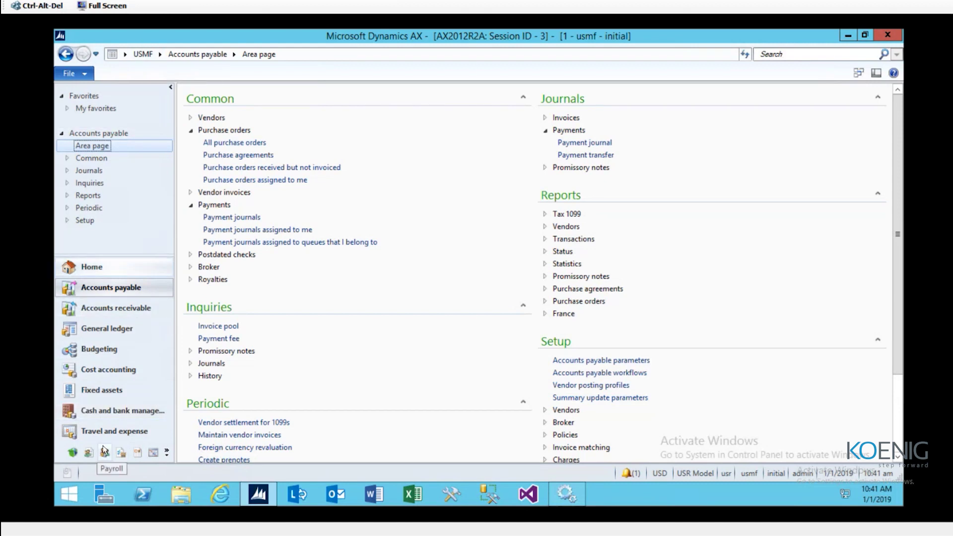
left_click(160, 55)
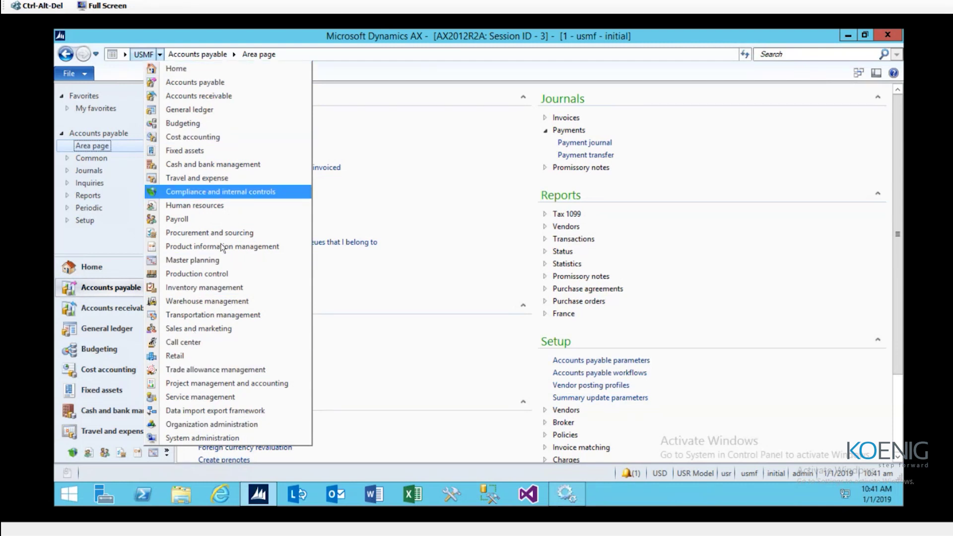
left_click(422, 157)
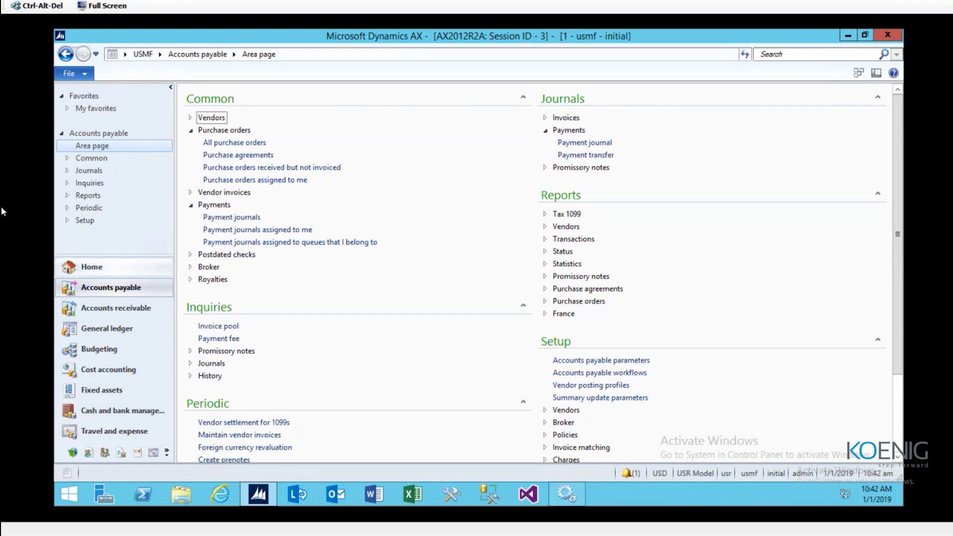
Bring up the Options dialog and look through its Notifications and Delegation settings
left_click(87, 75)
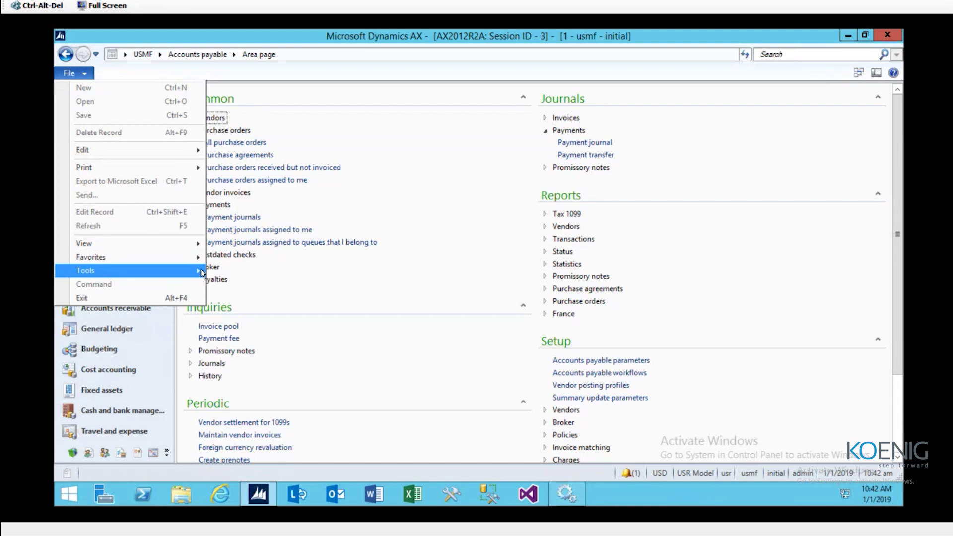
mouse_move(200, 271)
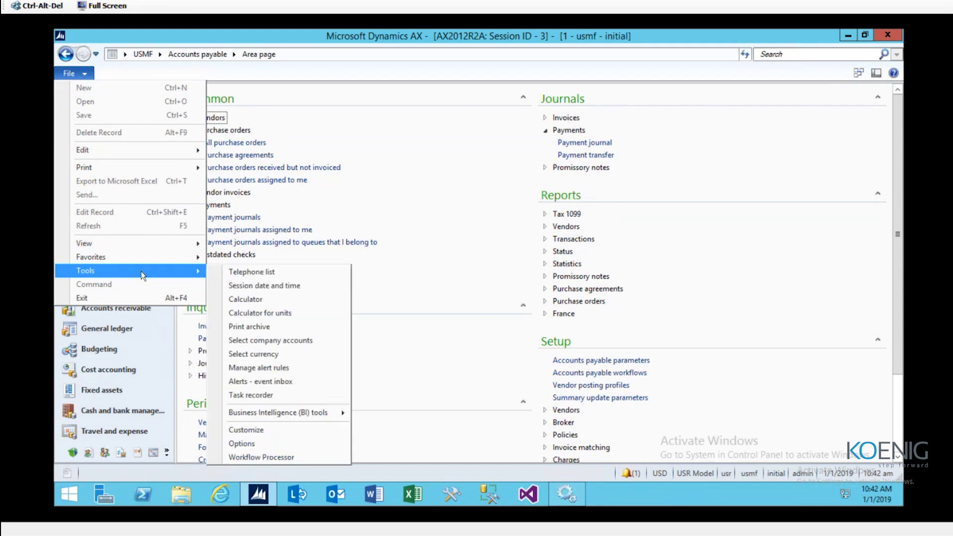
left_click(242, 443)
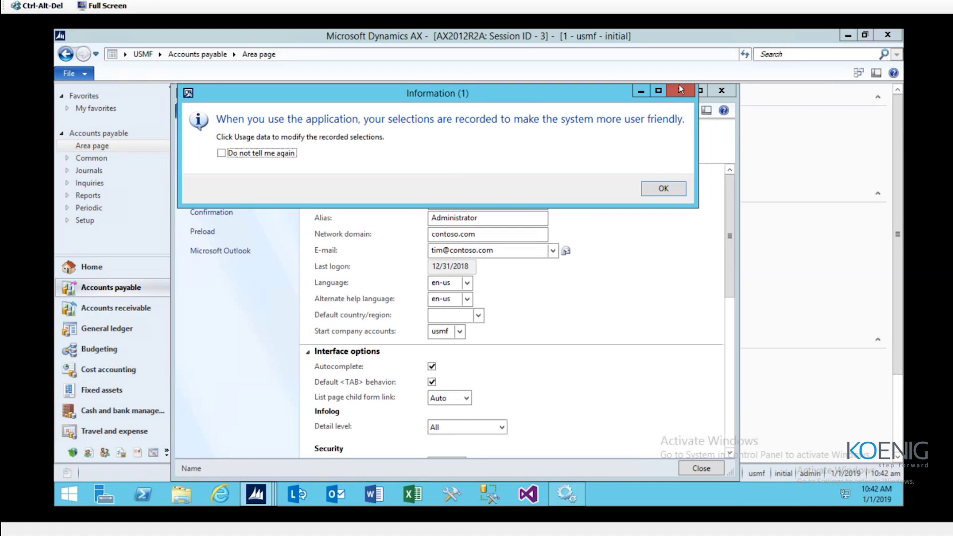
left_click(683, 90)
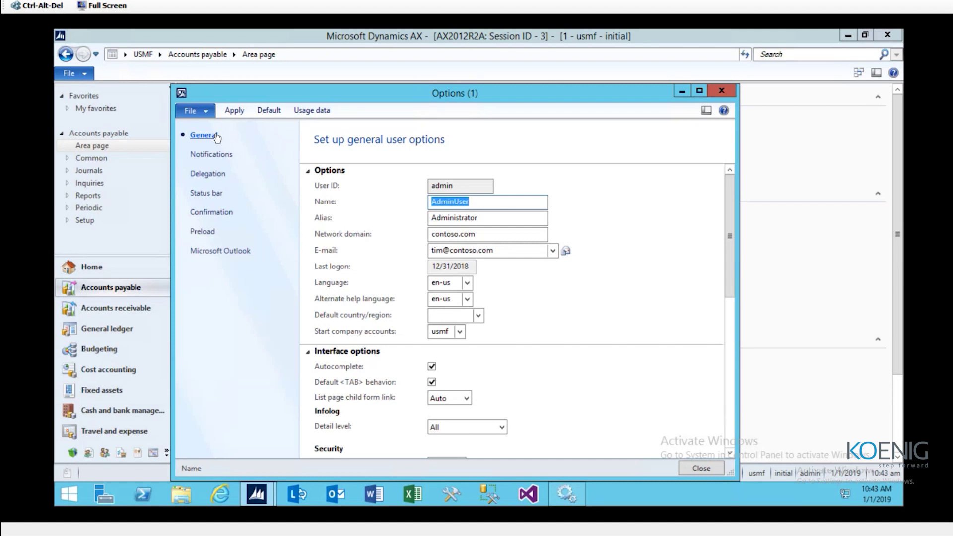
left_click(194, 158)
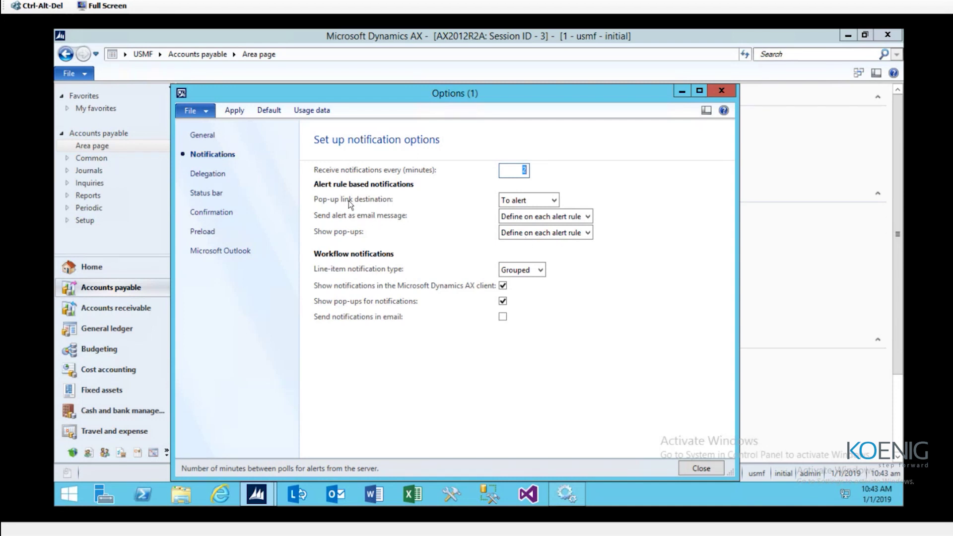
left_click(211, 175)
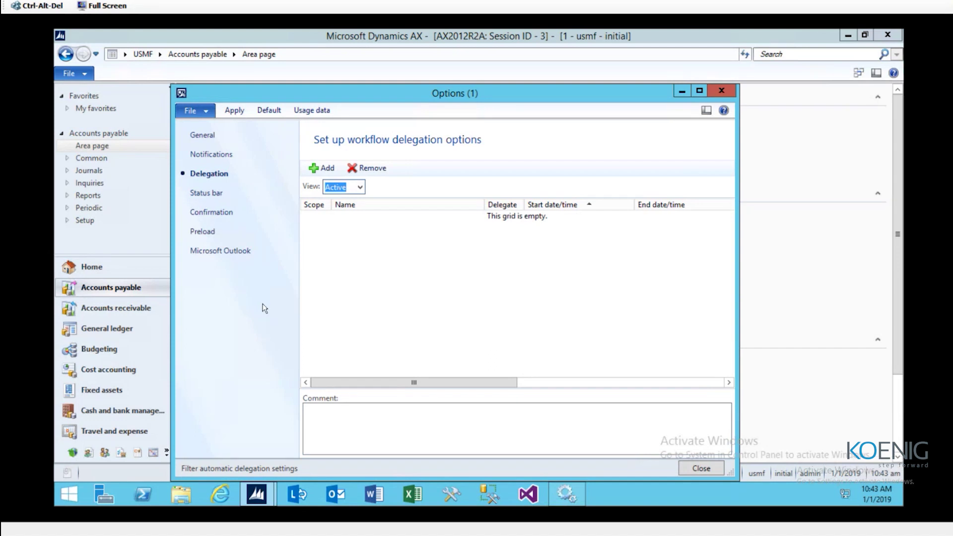
Uncheck Show clock on the Status bar page and close Options
left_click(198, 197)
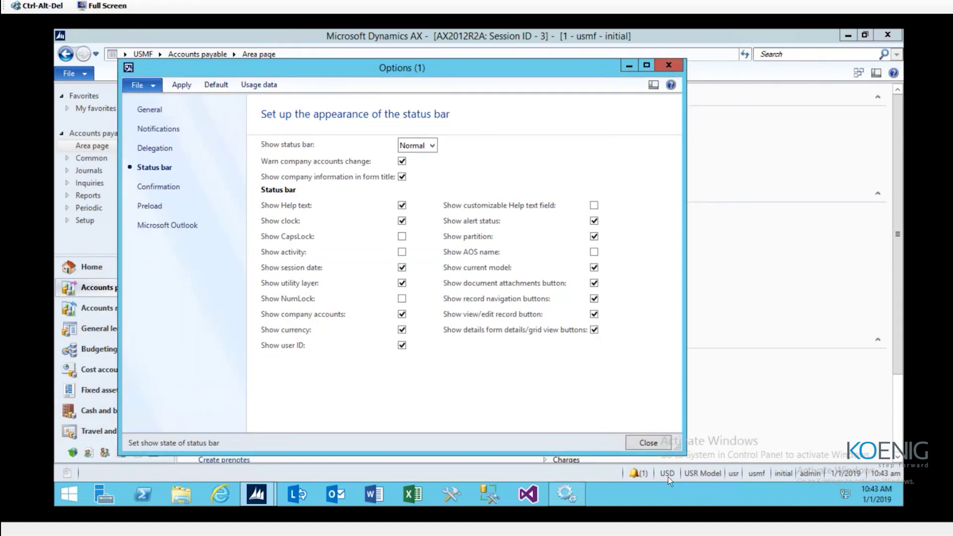
left_click(403, 222)
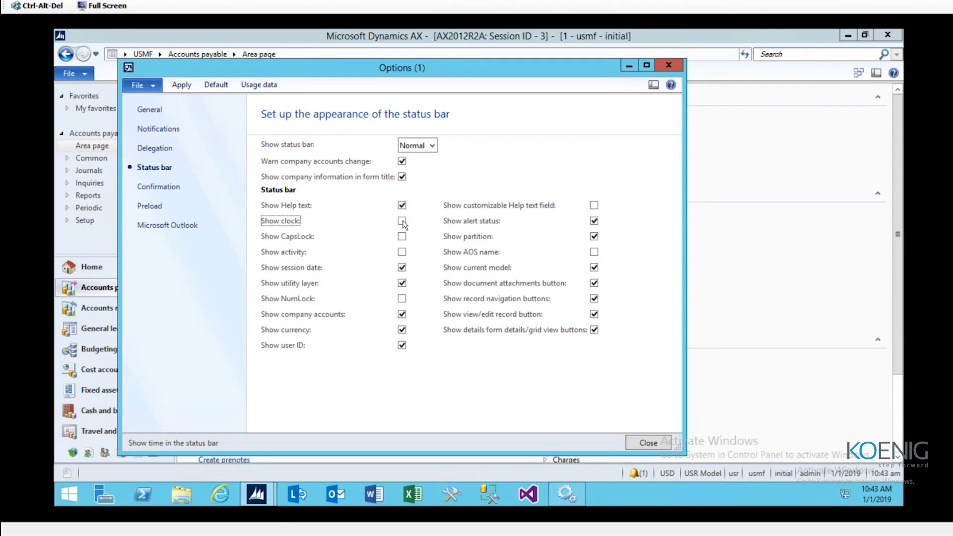
left_click(657, 450)
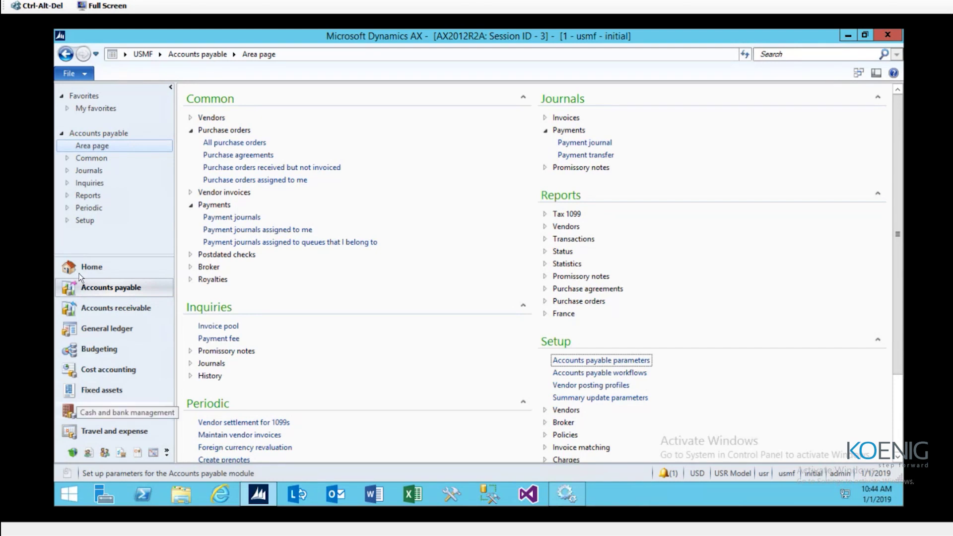
Re-check Show clock on the Status bar page of Options and close the dialog
left_click(88, 75)
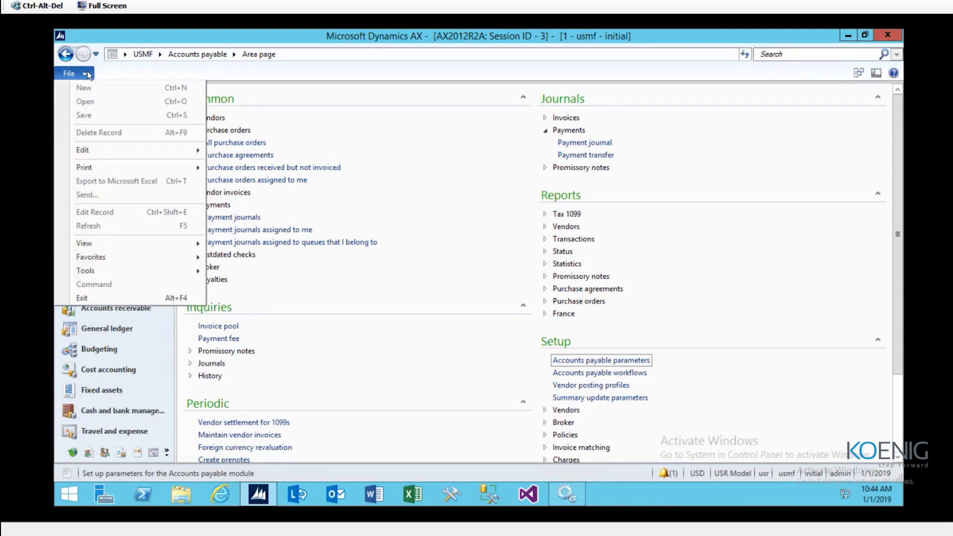
mouse_move(103, 276)
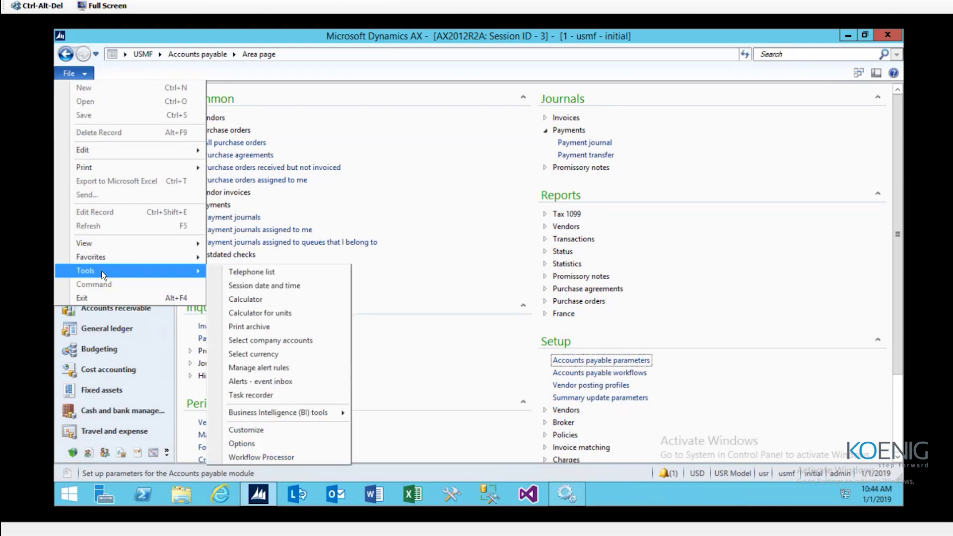
left_click(264, 447)
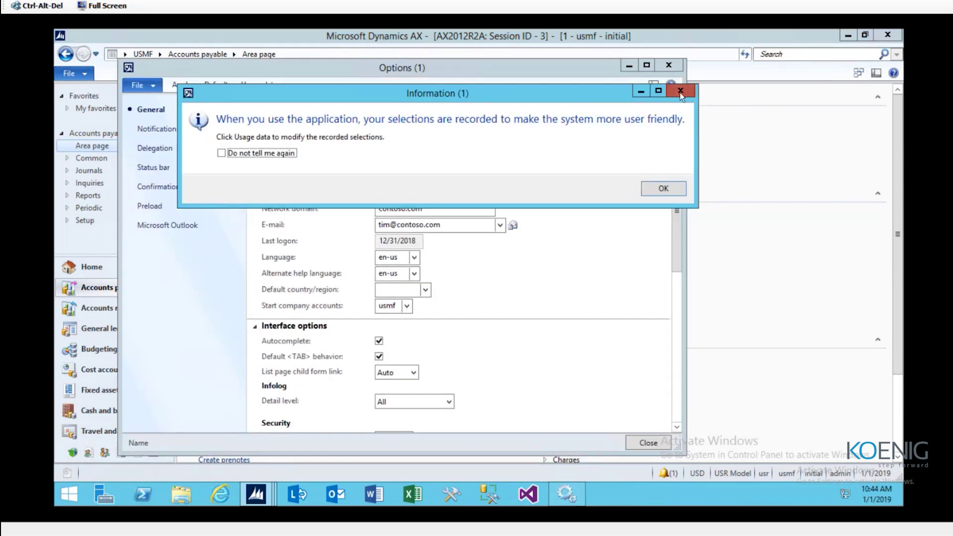
left_click(681, 91)
left_click(153, 167)
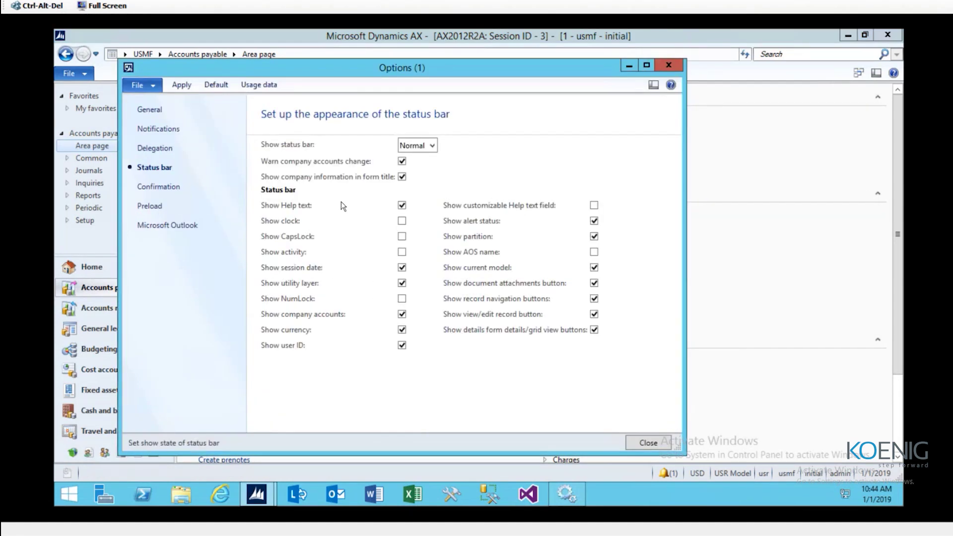
left_click(402, 221)
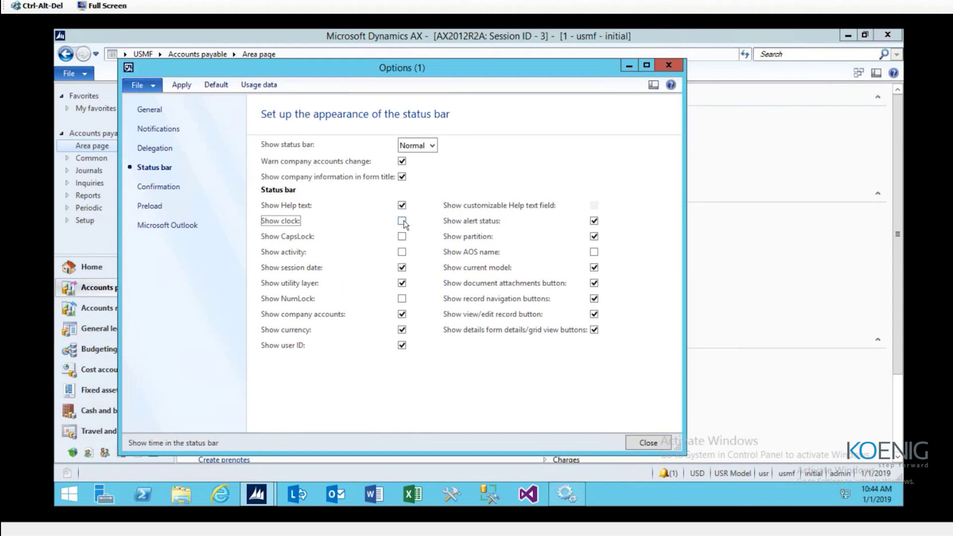
left_click(642, 444)
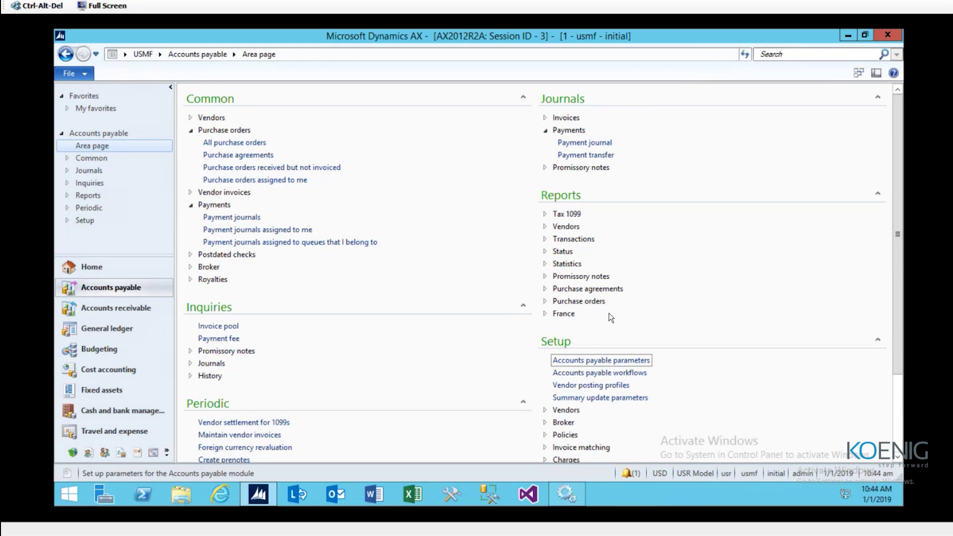
Switch to the Home role center and scroll through its KPIs and sales charts
left_click(113, 266)
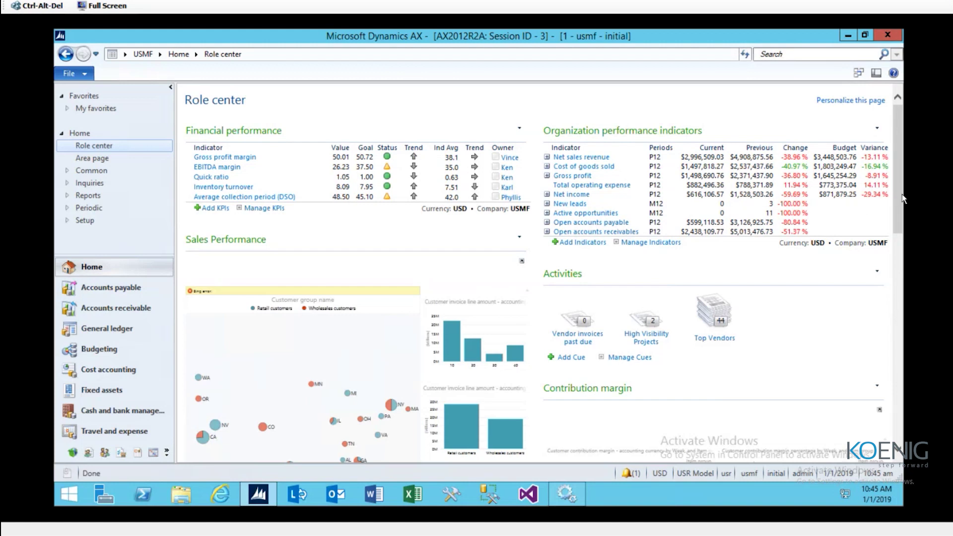
left_click_drag(903, 199, 898, 117)
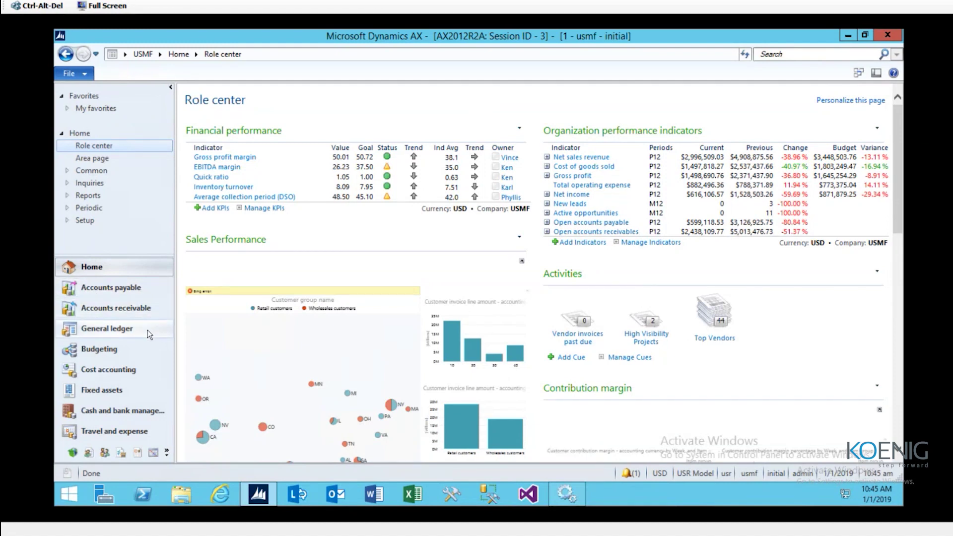
key("alt+Tab")
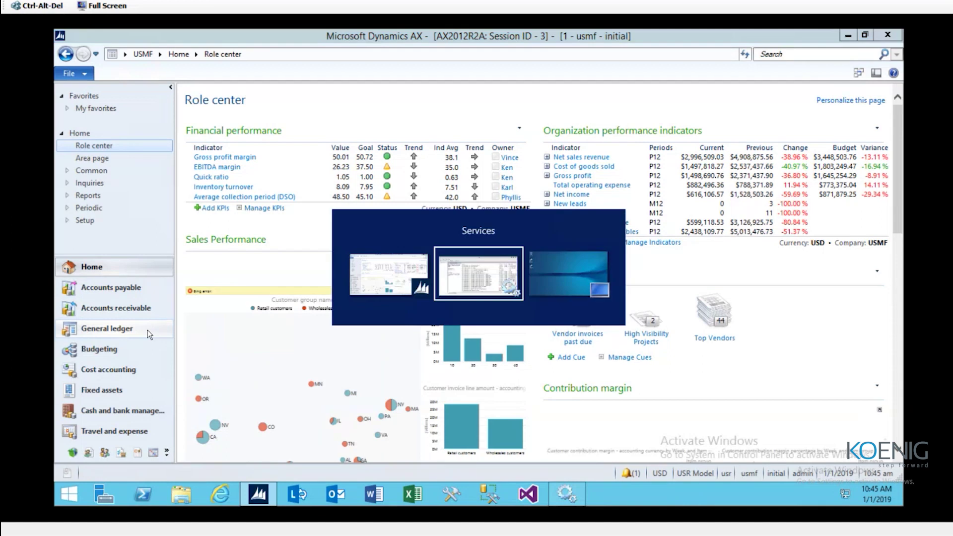
key("alt+Tab")
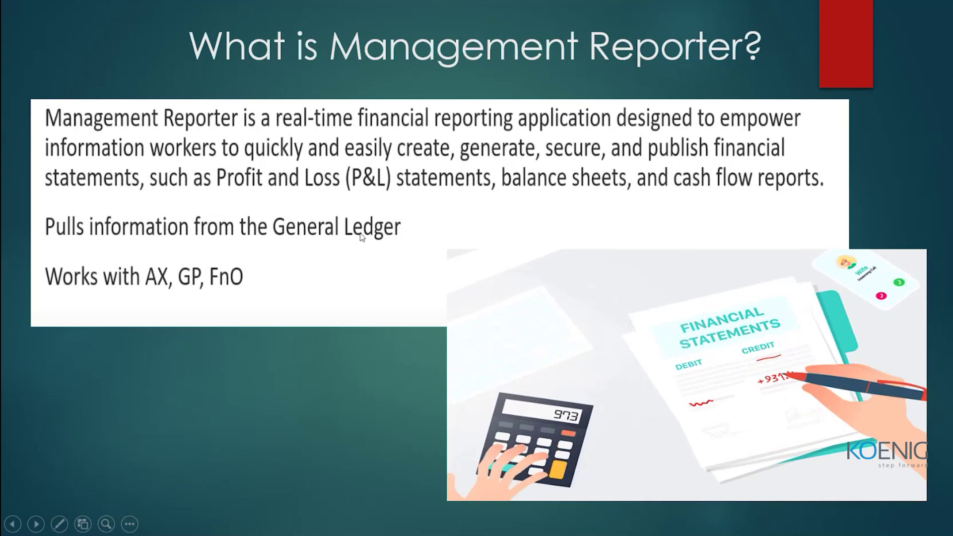
key("alt+Tab")
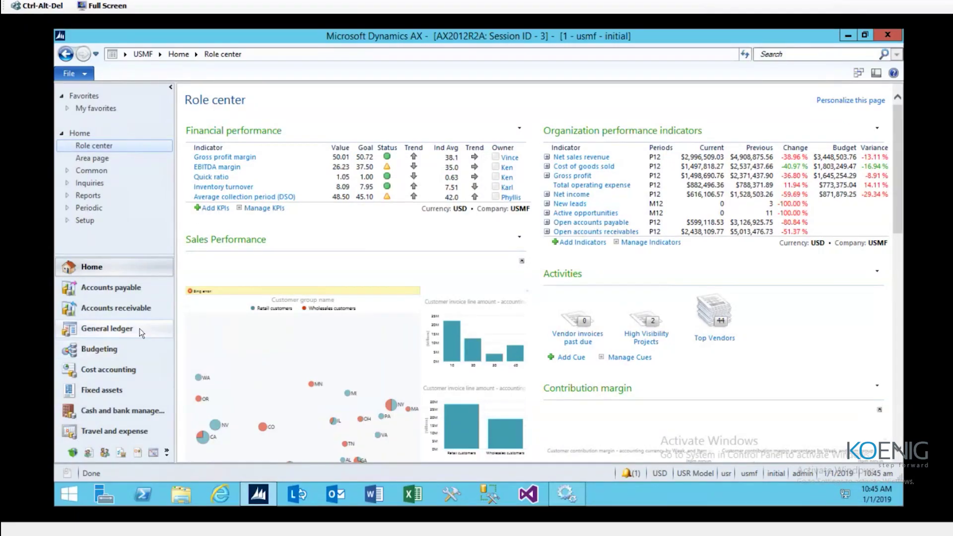
Go to the USMF General ledger area page from the navigation pane
left_click(142, 333)
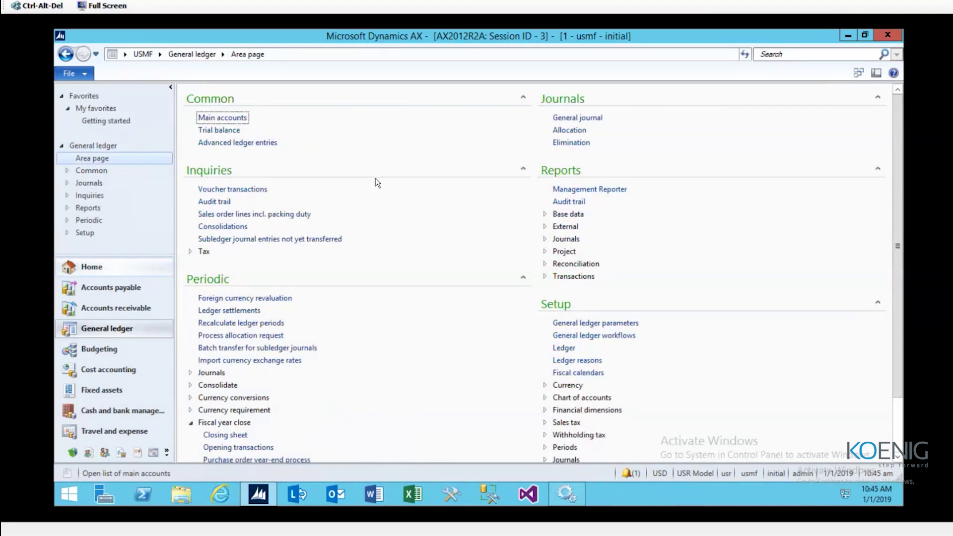
Start Management Reporter 2012 from the Reports links on the General ledger page
left_click(591, 190)
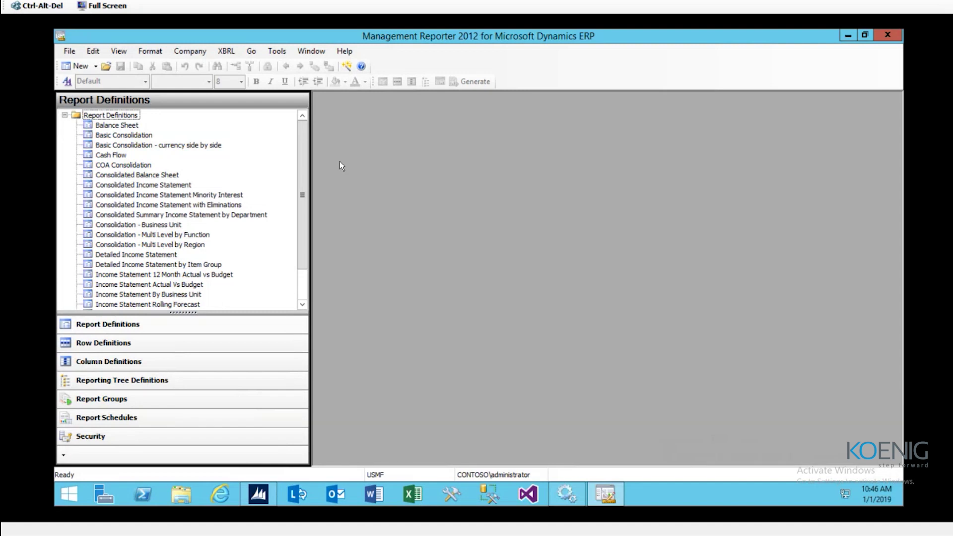
Expand Default Report Definitions in the Report Definitions tree and select Balance Sheet - Default
left_click(68, 119)
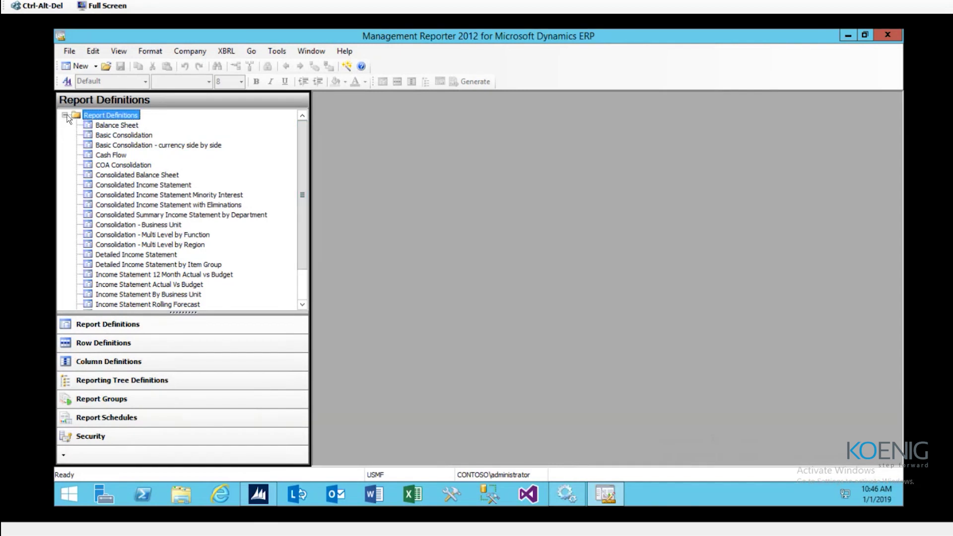
scroll(293, 289, "down", 2)
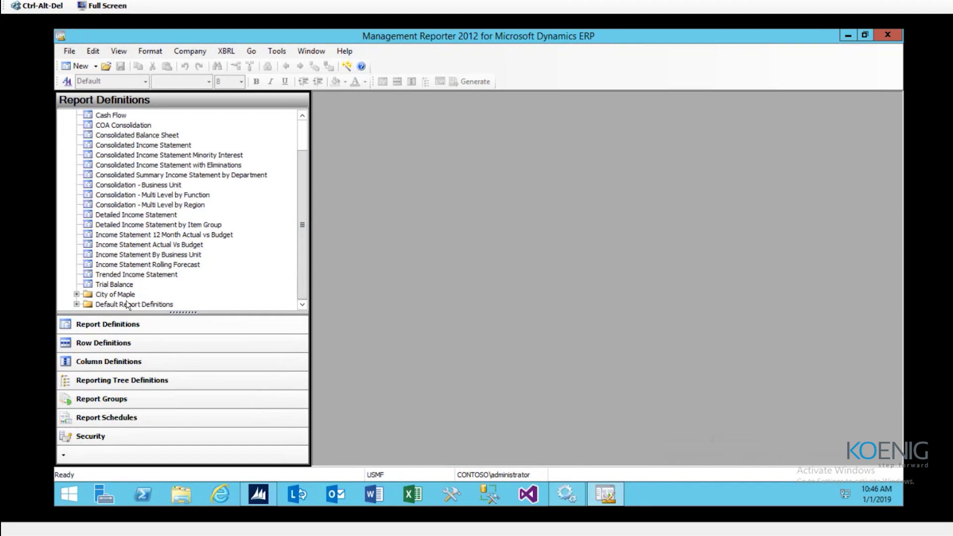
left_click(77, 305)
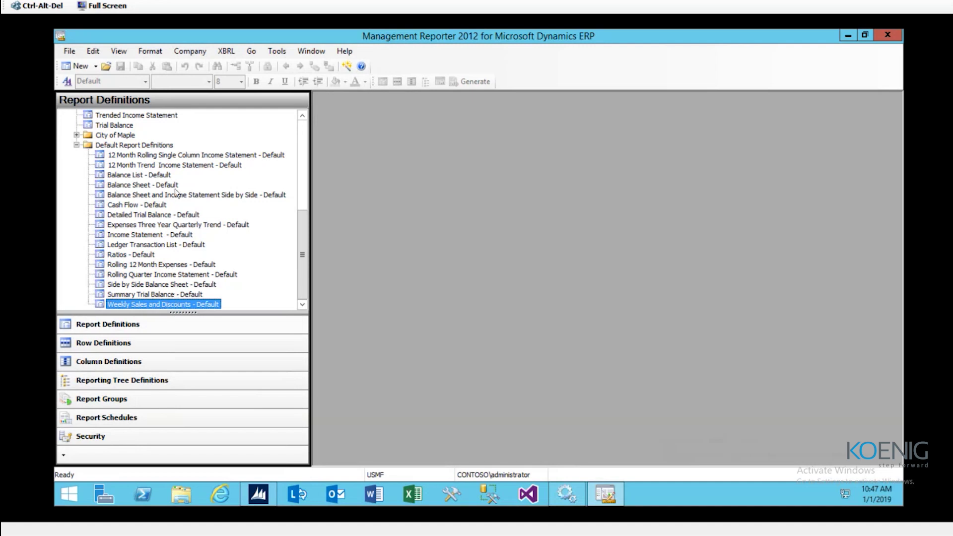
left_click(122, 184)
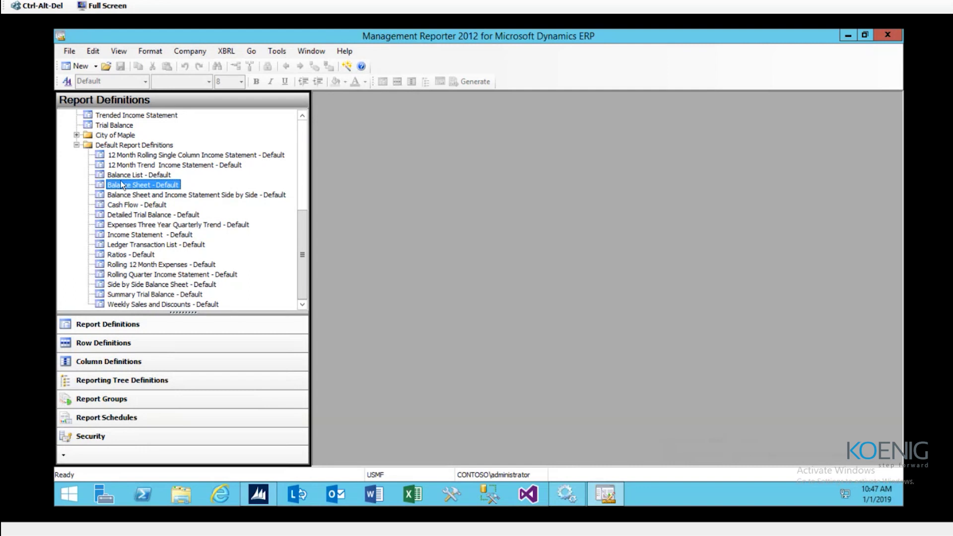
Open Balance Sheet - Default with company USMF and detail level Financial, Account, & Transaction
double_click(122, 184)
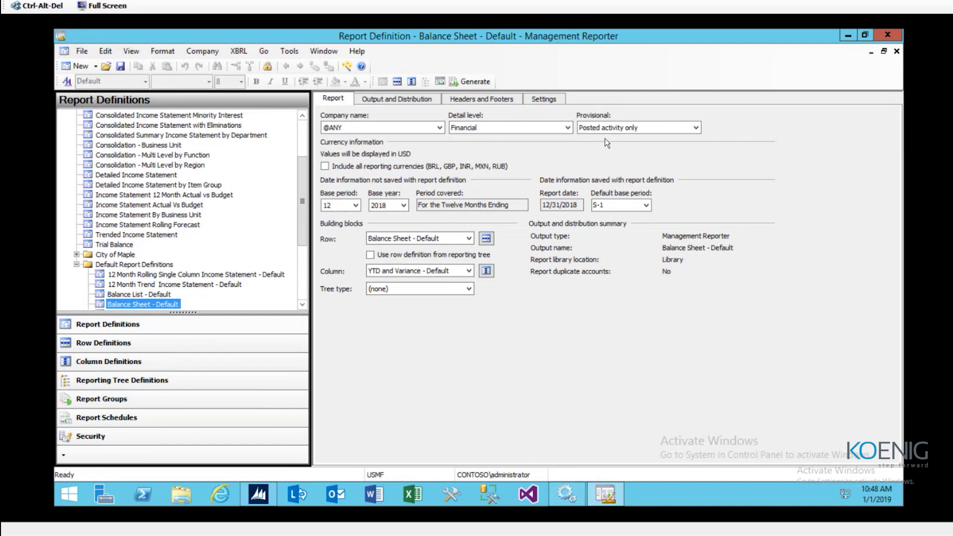
left_click(439, 128)
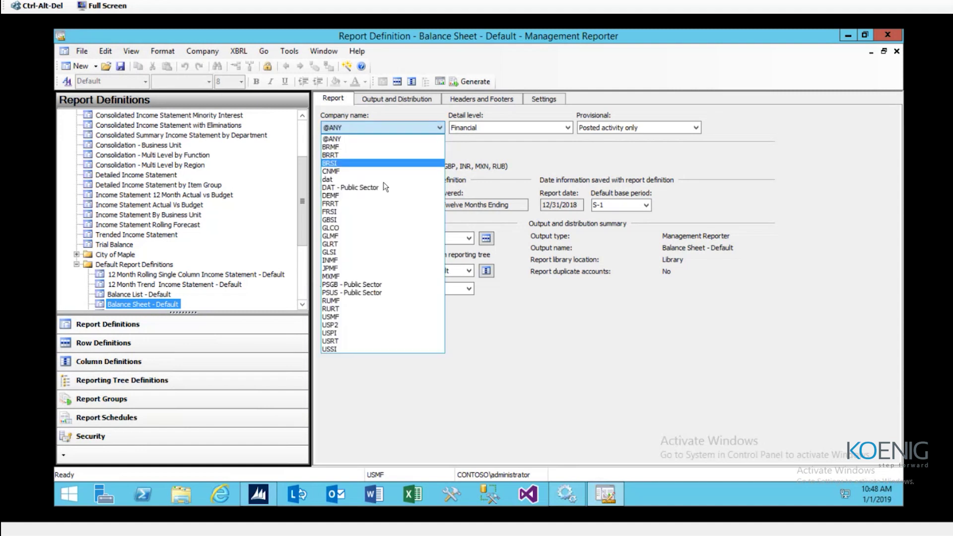
left_click(336, 318)
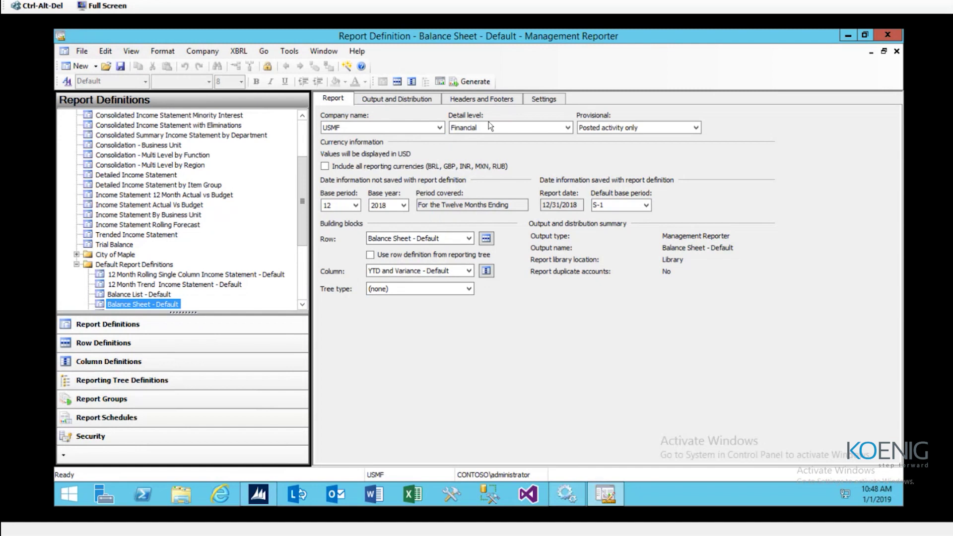
left_click(569, 127)
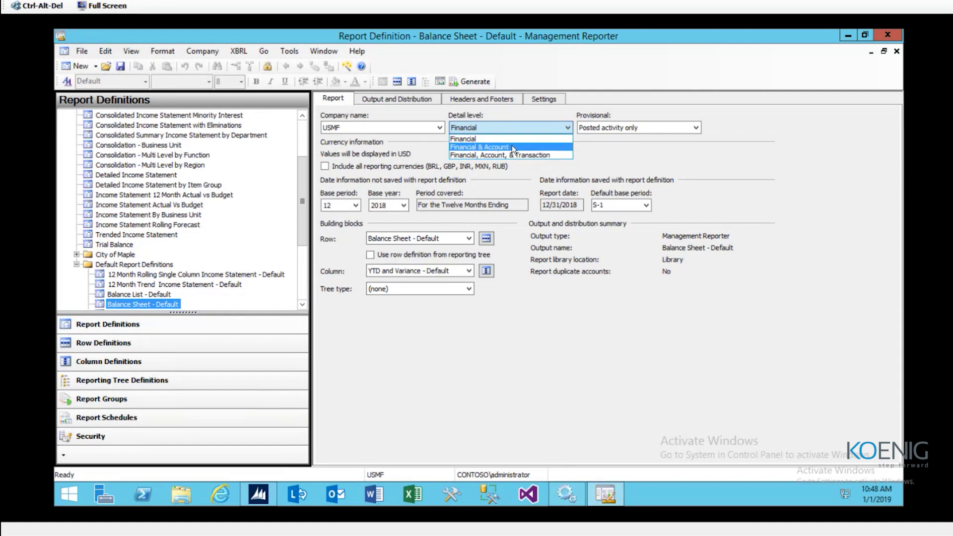
left_click(561, 155)
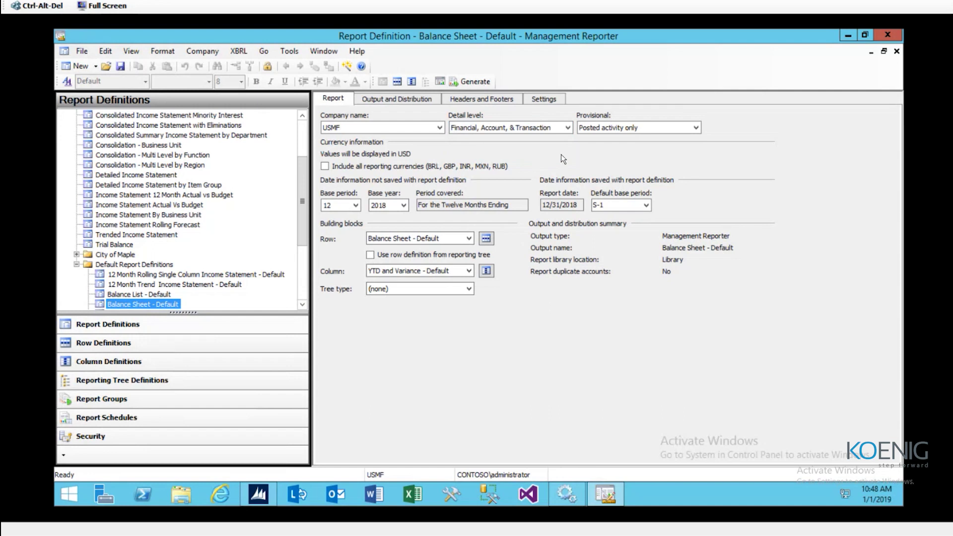
left_click(696, 128)
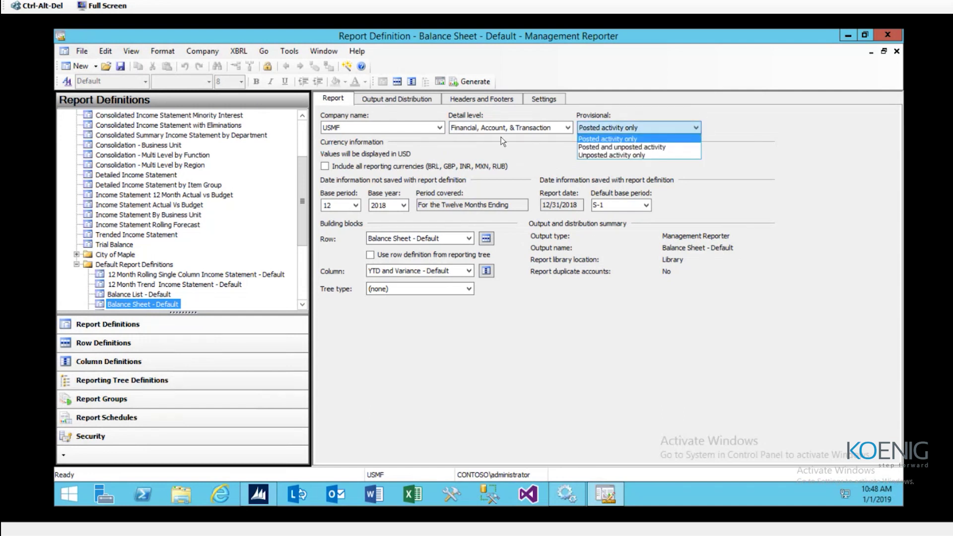
left_click(612, 141)
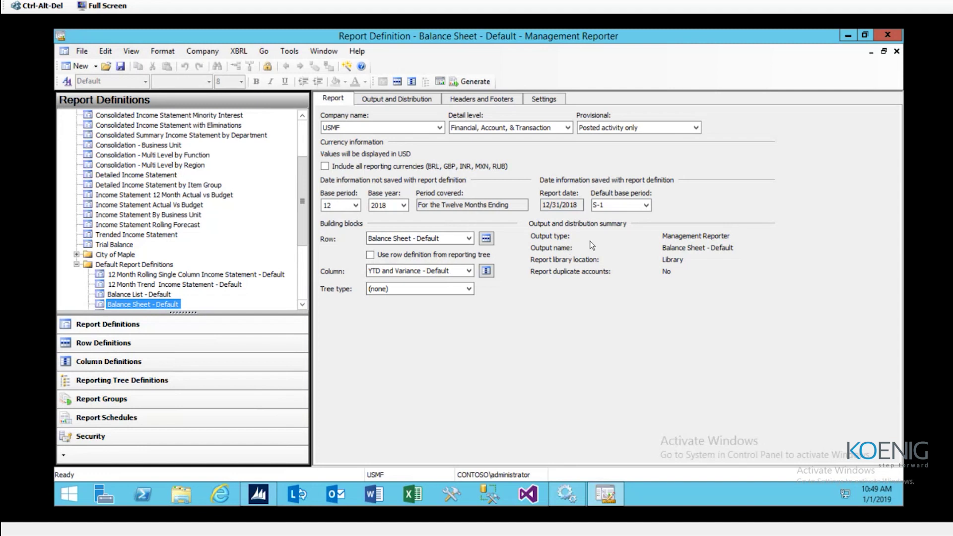
left_click(355, 206)
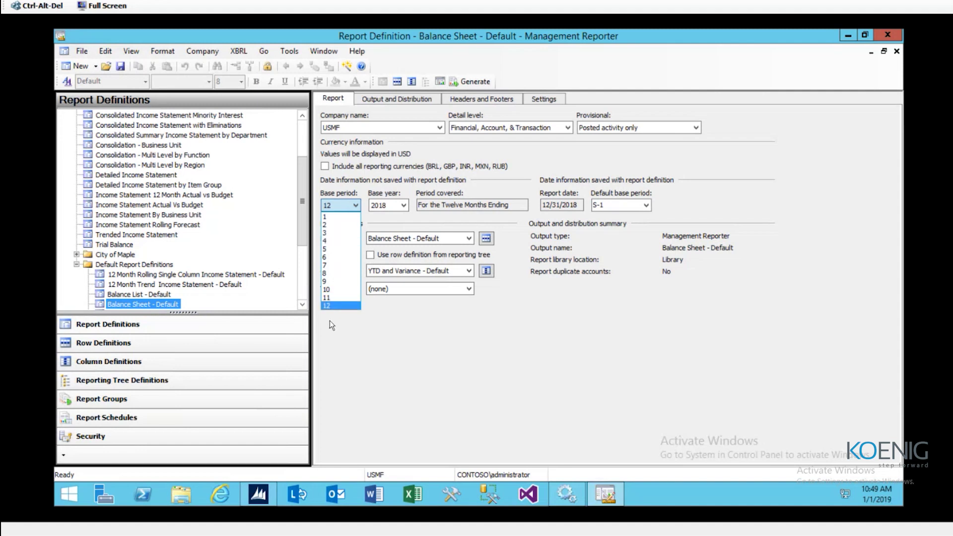
left_click(404, 205)
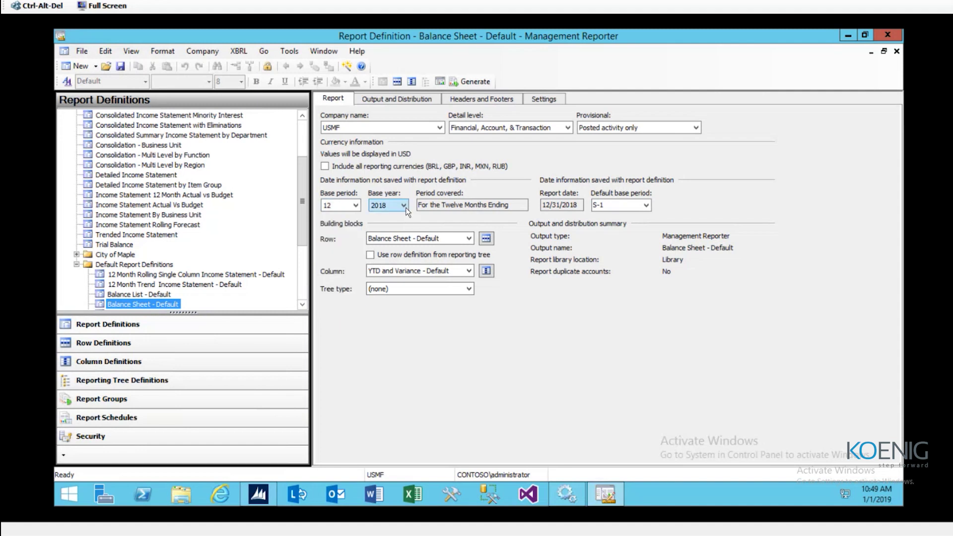
left_click(404, 205)
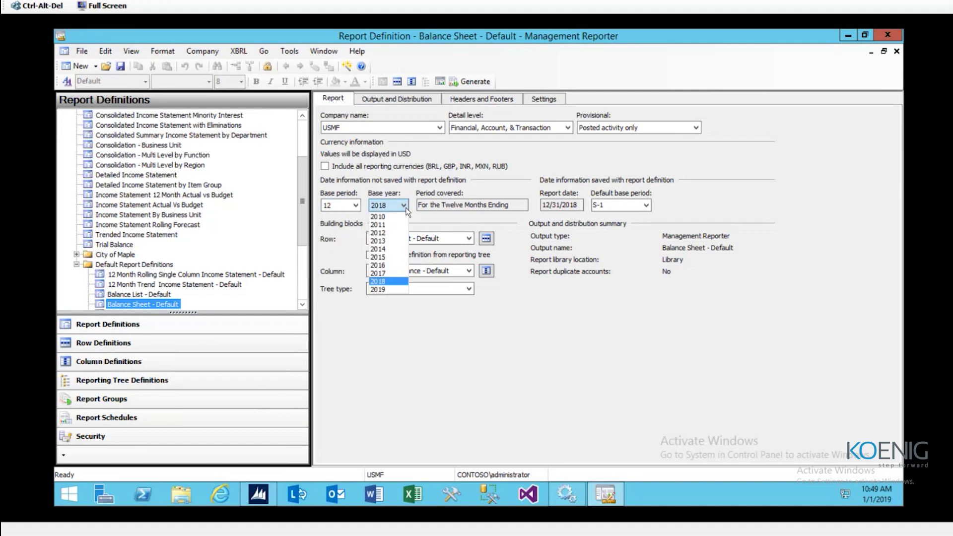
left_click(389, 281)
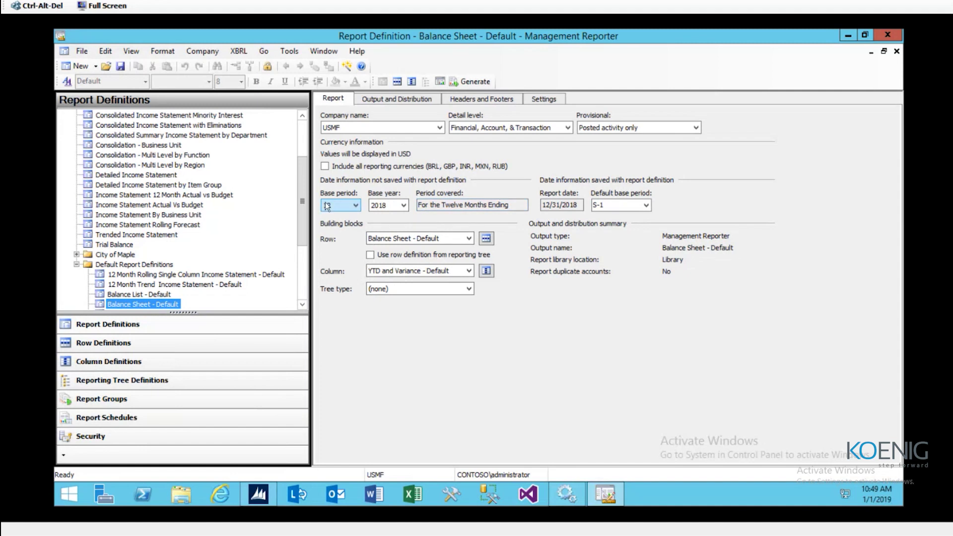
left_click(647, 206)
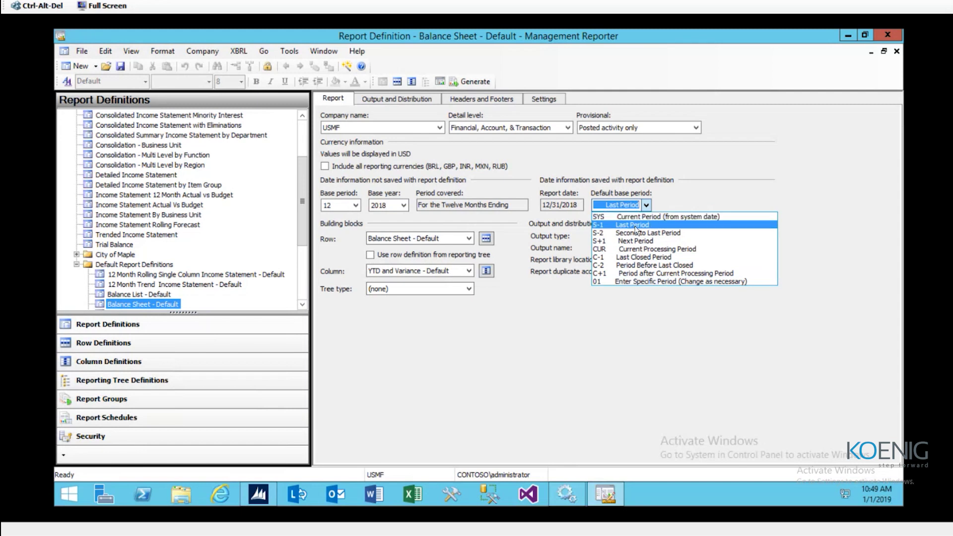
left_click(636, 226)
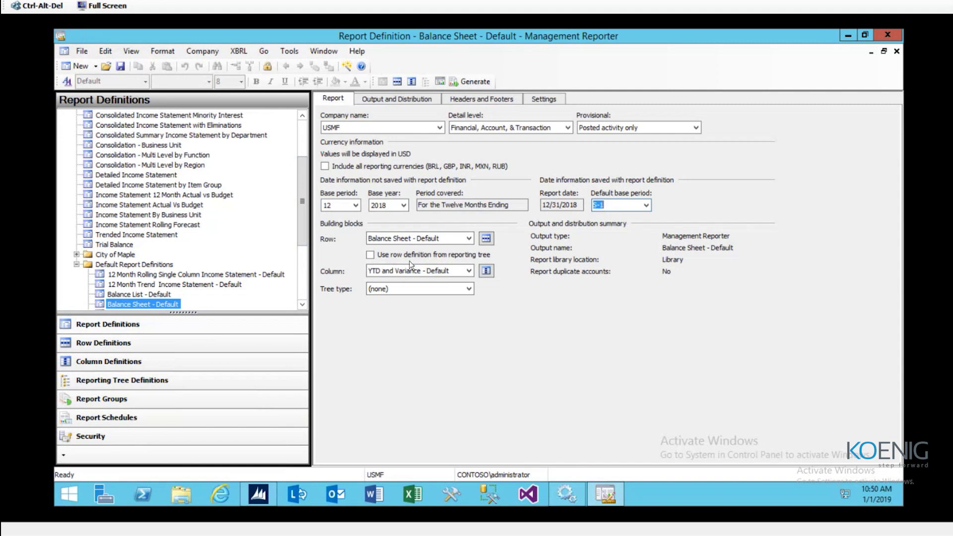
left_click(470, 272)
Generate Balance Sheet - Default and refresh Report Queue Status until it completes
left_click(476, 82)
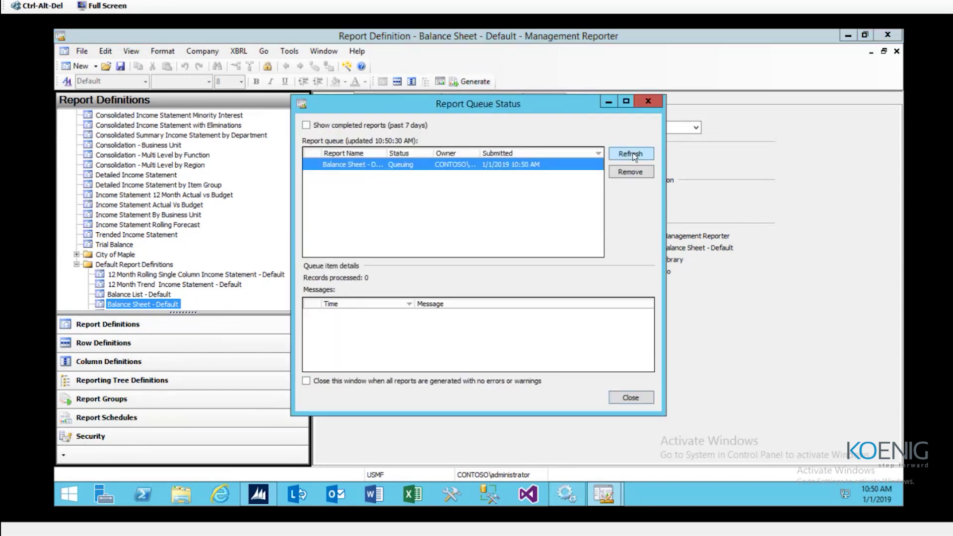
left_click(632, 154)
left_click(639, 156)
left_click(638, 155)
left_click(631, 154)
left_click(627, 156)
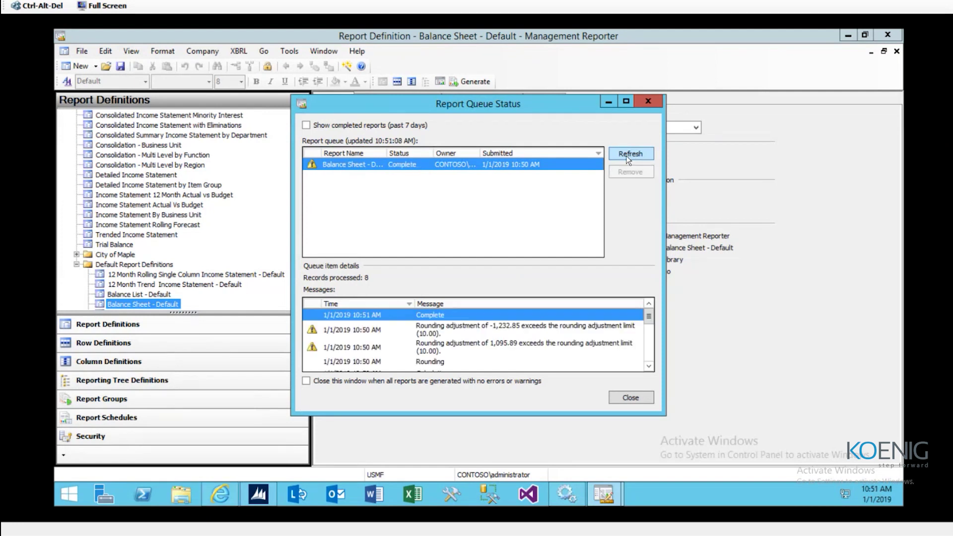
left_click(627, 156)
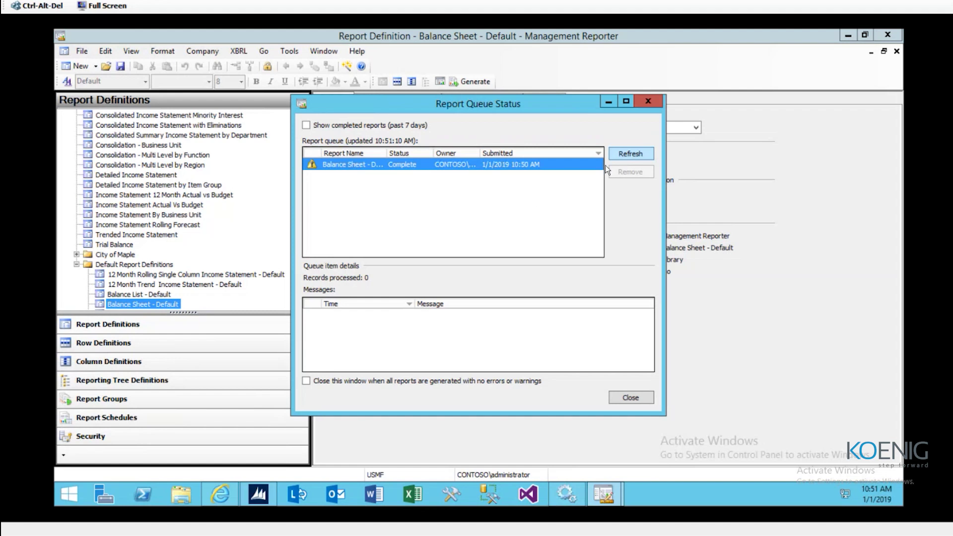
left_click(623, 155)
left_click(622, 156)
left_click(630, 158)
Close the queue window and generate the balance sheet again to open the web viewer
key("Escape")
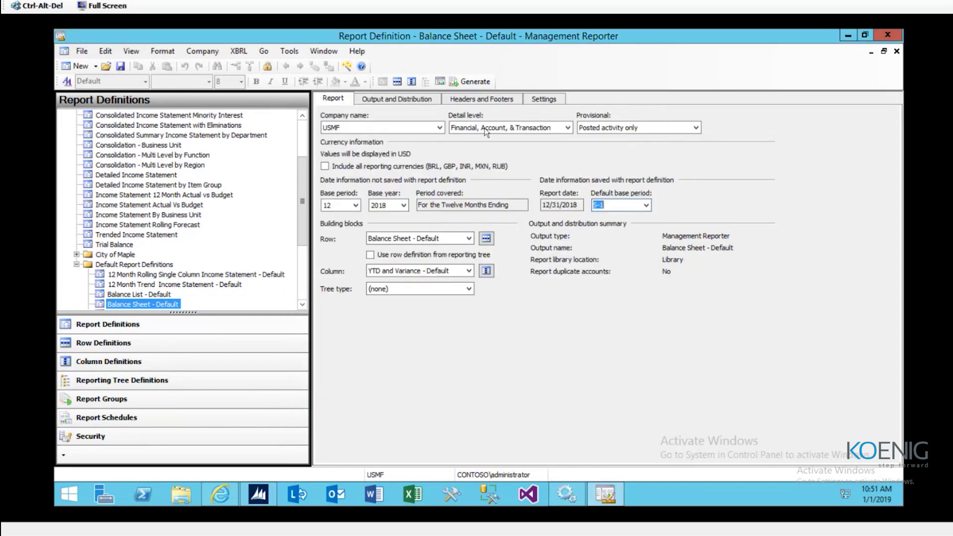
left_click(471, 82)
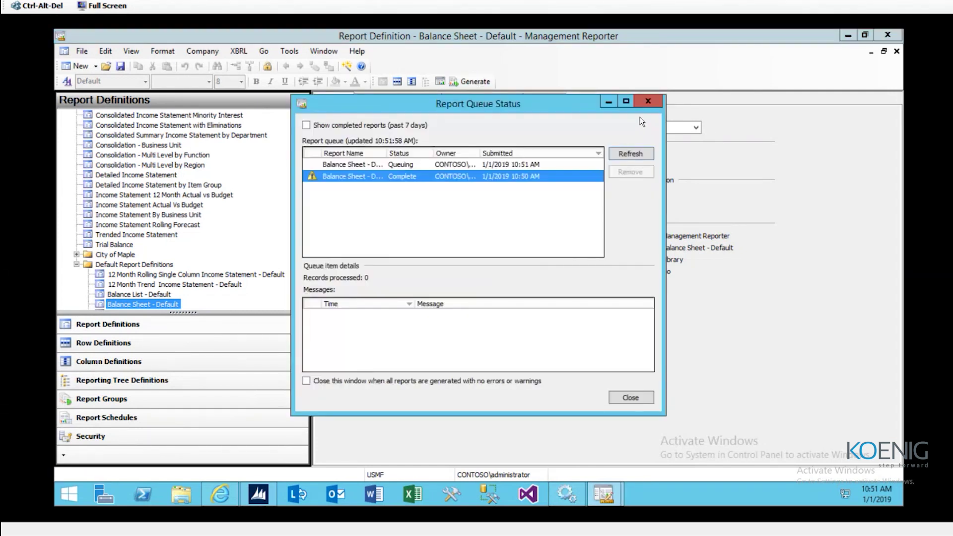
left_click(625, 155)
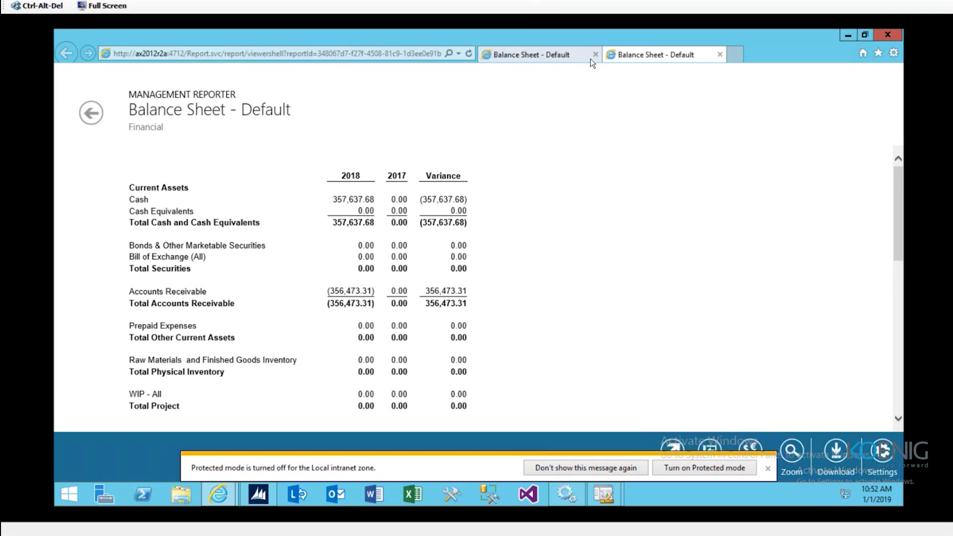
Review both Balance Sheet - Default tabs, then close all the browser's tabs
left_click(574, 55)
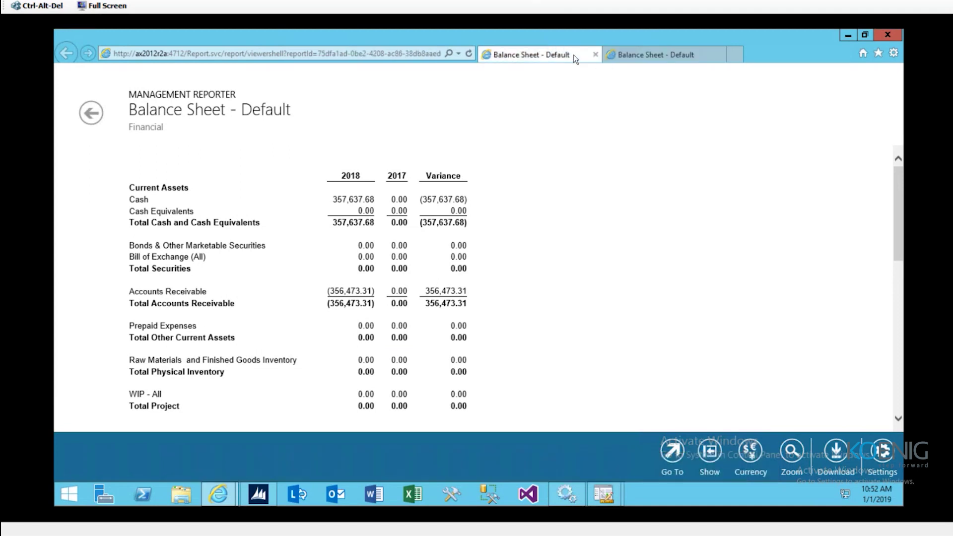
left_click(667, 54)
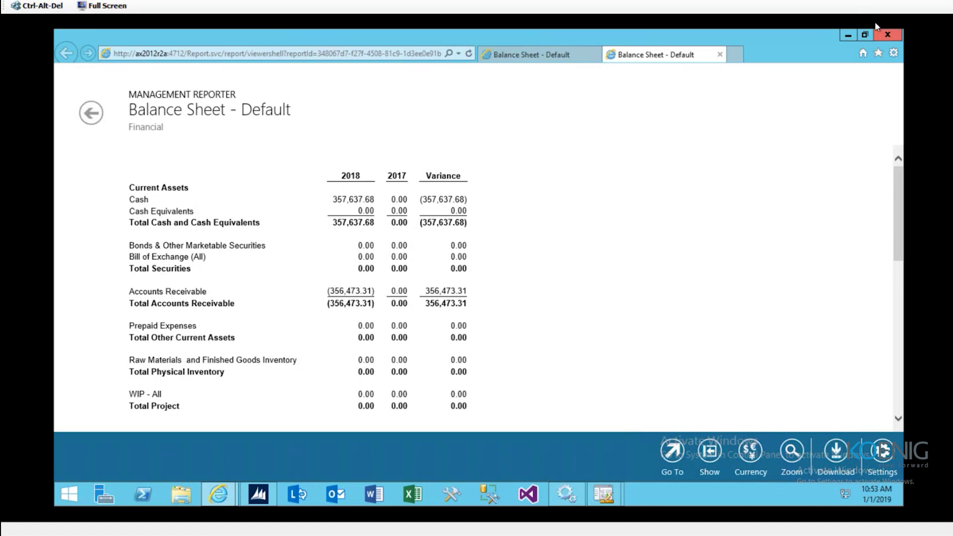
left_click(893, 35)
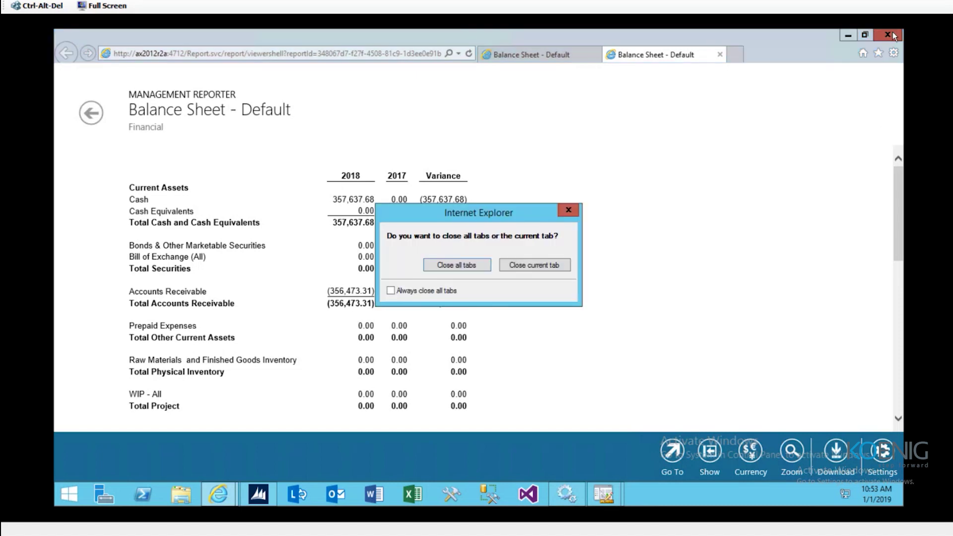
left_click(458, 265)
Close the queue dialog, minimize the remote desktop and advance to the Introduction slide
left_click(646, 98)
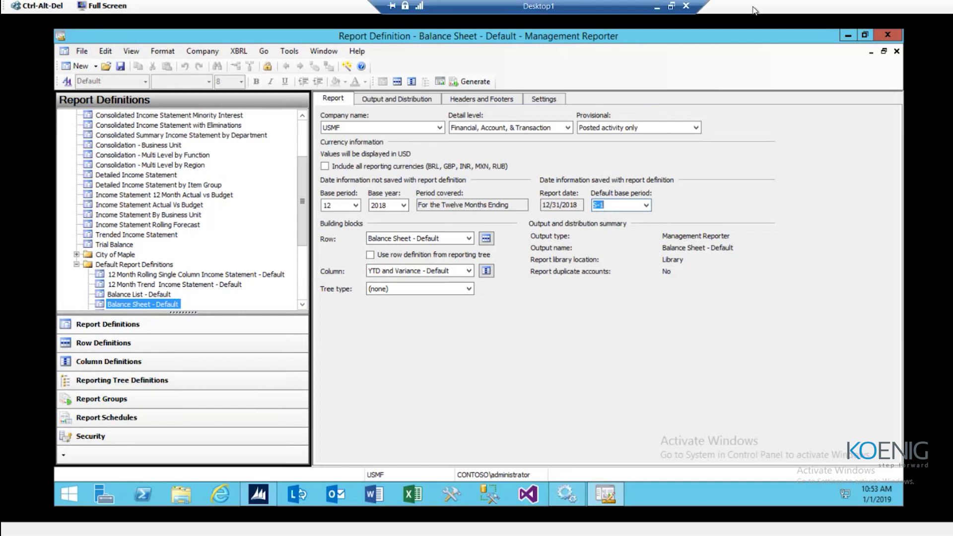
left_click(658, 7)
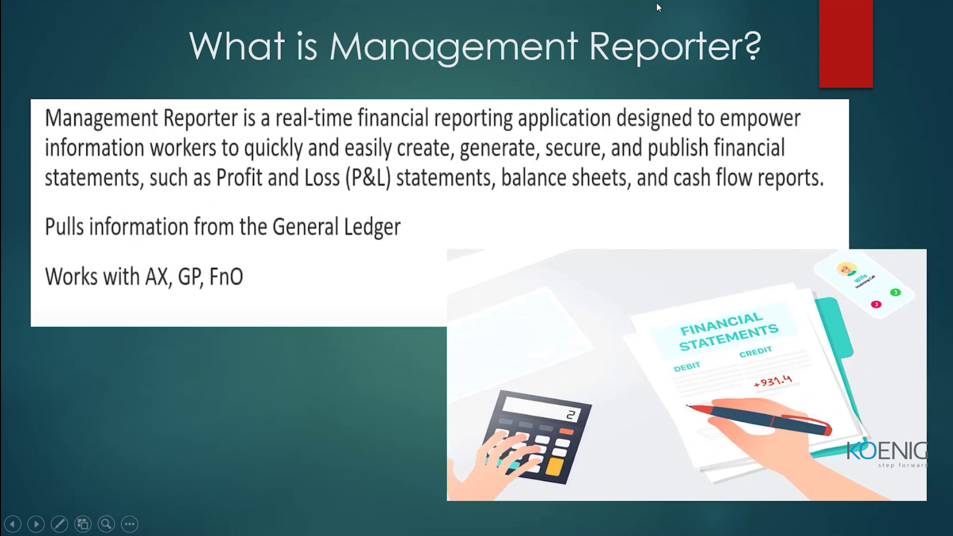
key("Right")
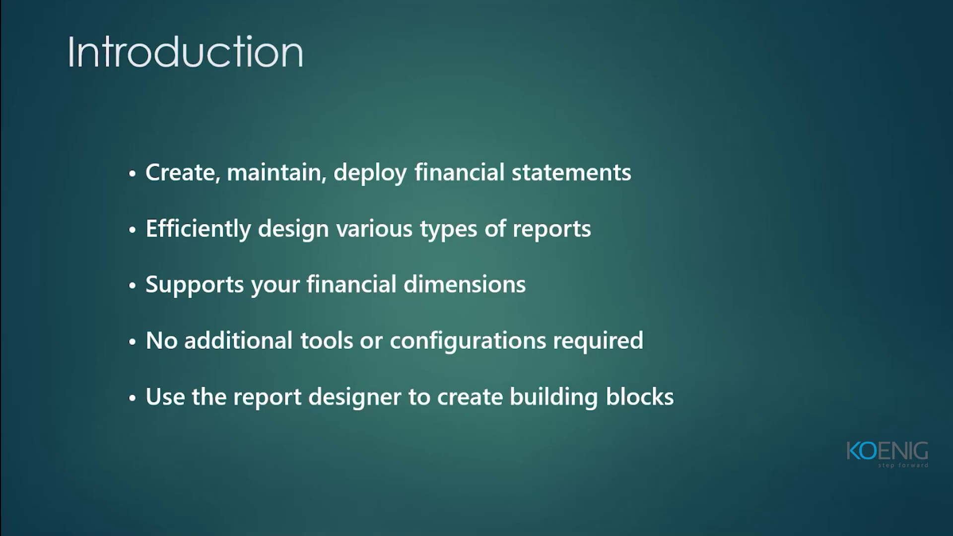
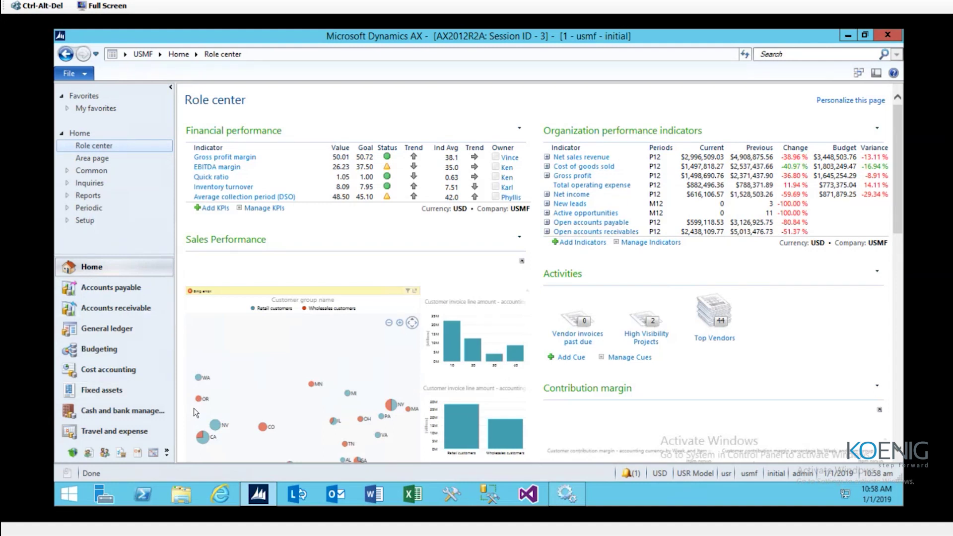
Launch Management Reporter 2012 from the Dynamics AX General ledger reports
left_click(94, 330)
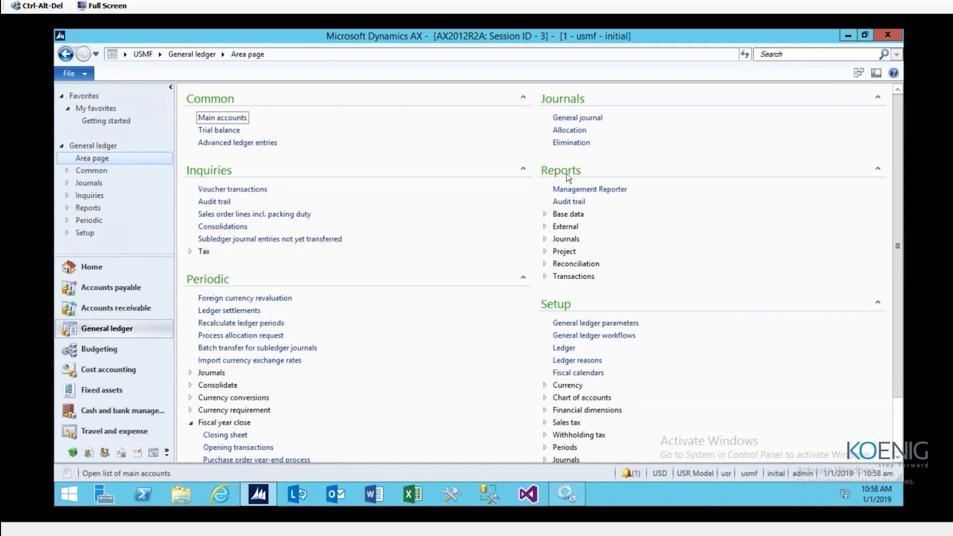
left_click(578, 192)
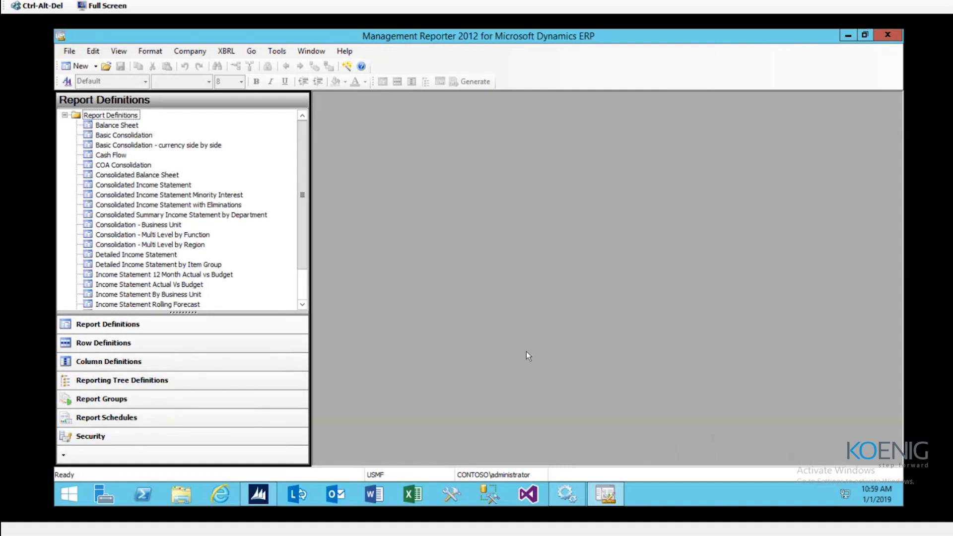
Create a new report schedule from the Report Schedules list
left_click(150, 427)
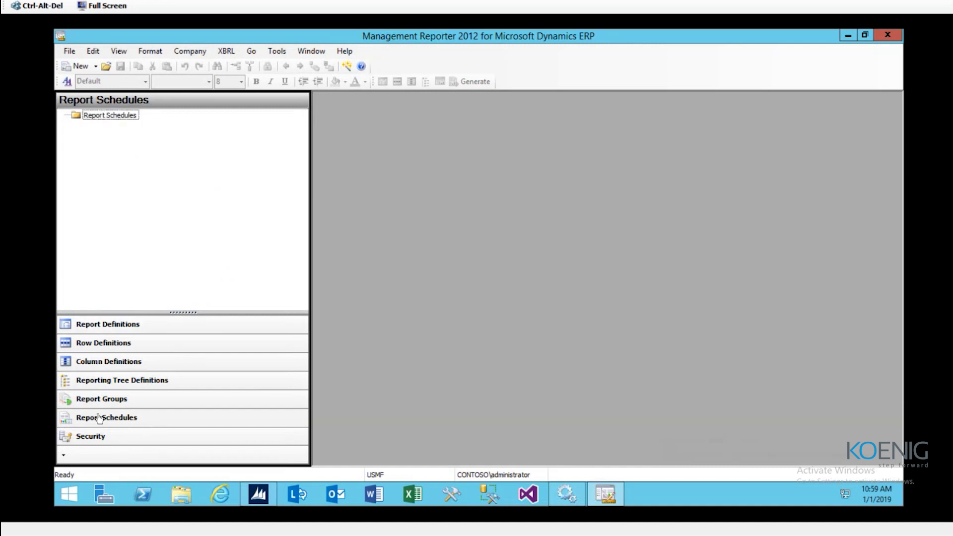
left_click(96, 67)
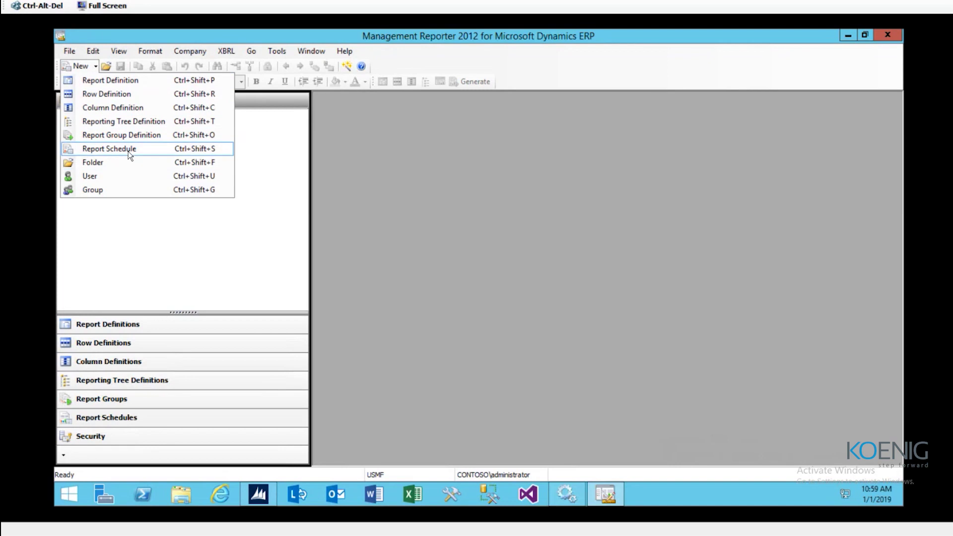
left_click(129, 152)
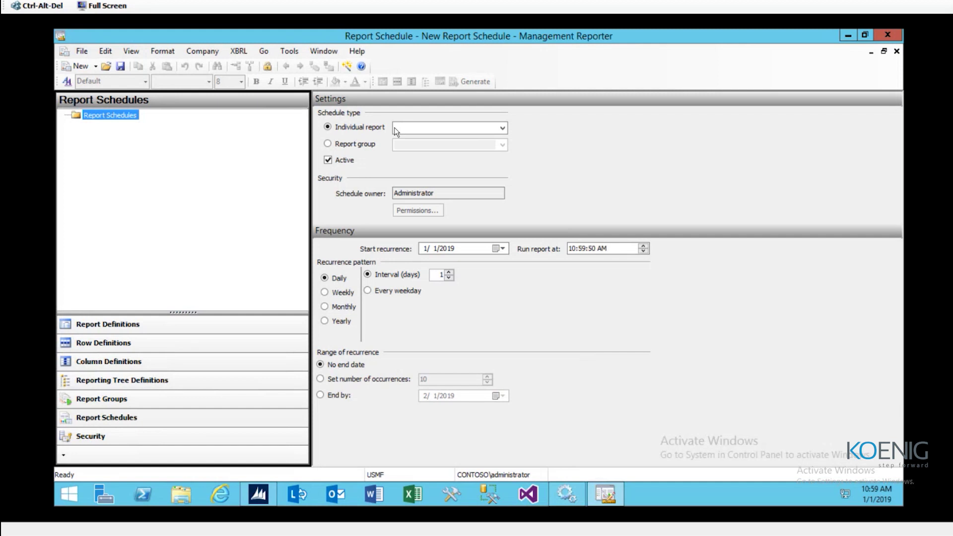
left_click(502, 128)
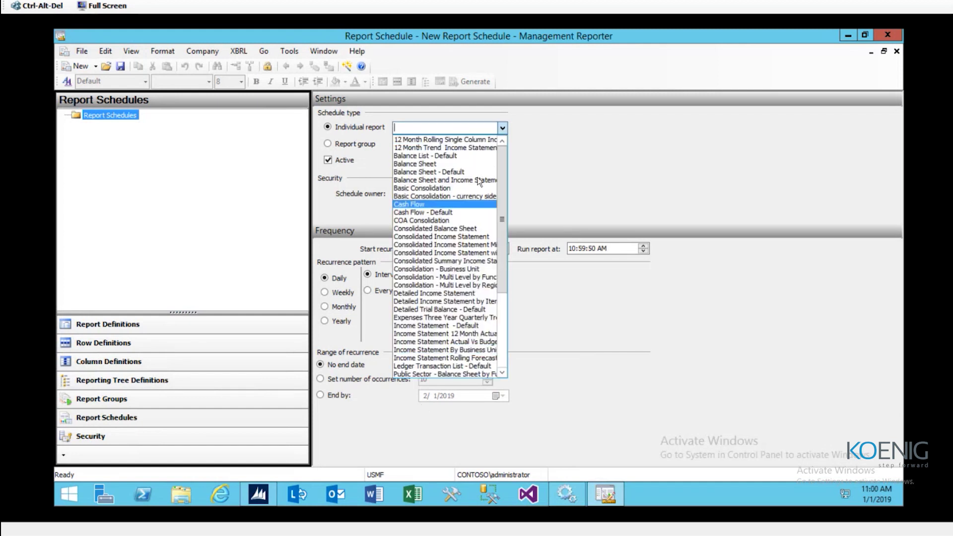
left_click(595, 166)
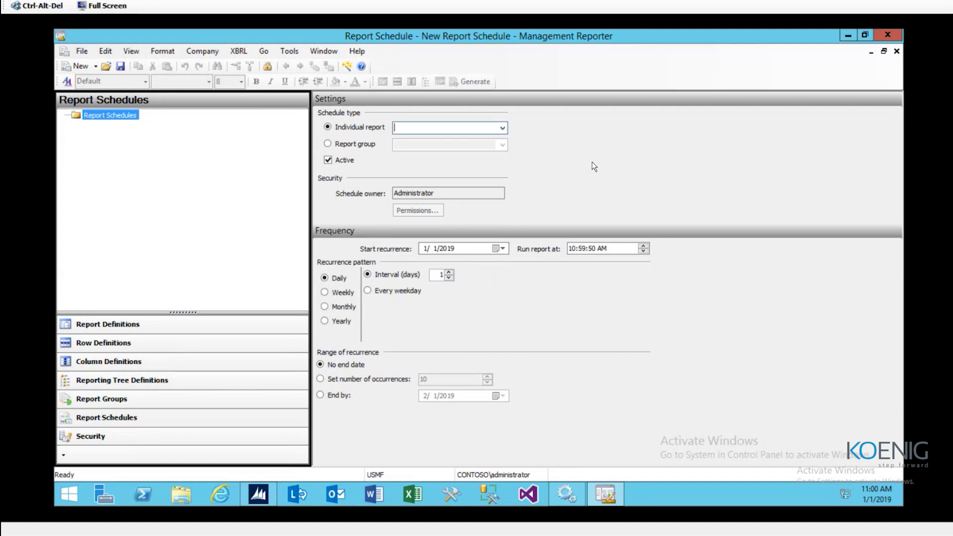
left_click(328, 144)
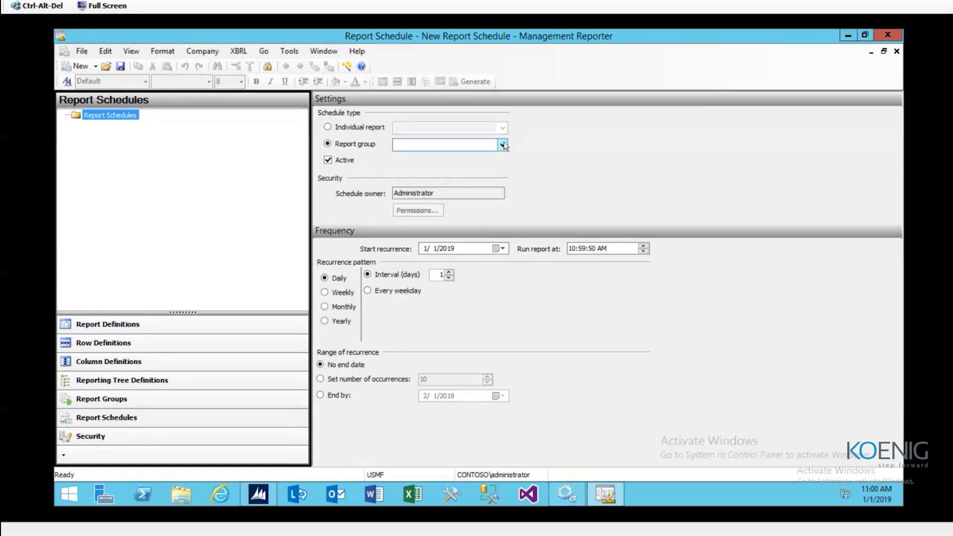
left_click(503, 144)
left_click(504, 144)
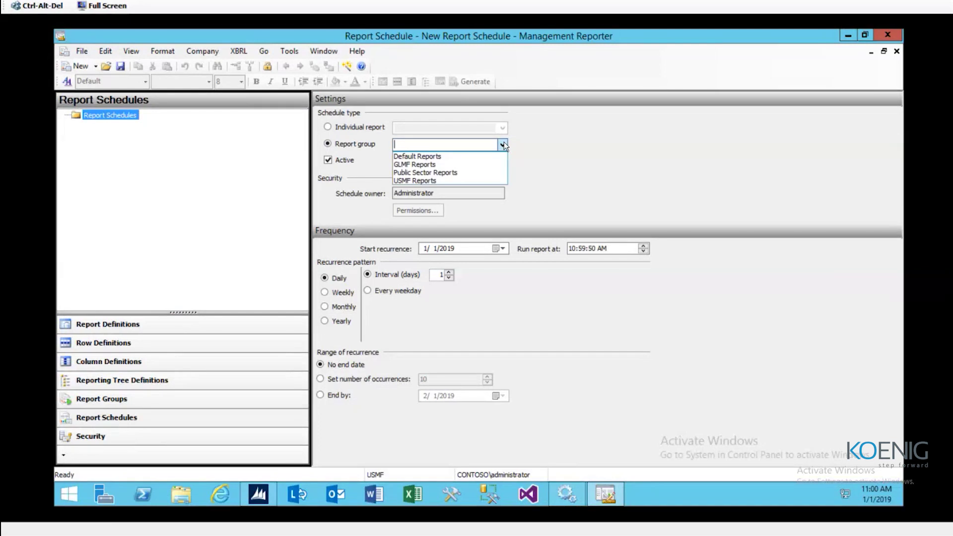
left_click(572, 162)
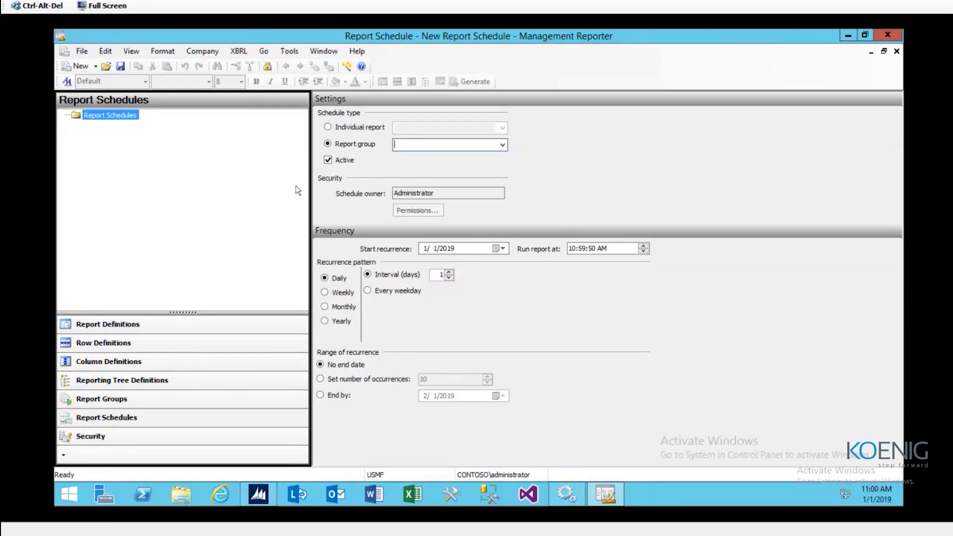
left_click(328, 128)
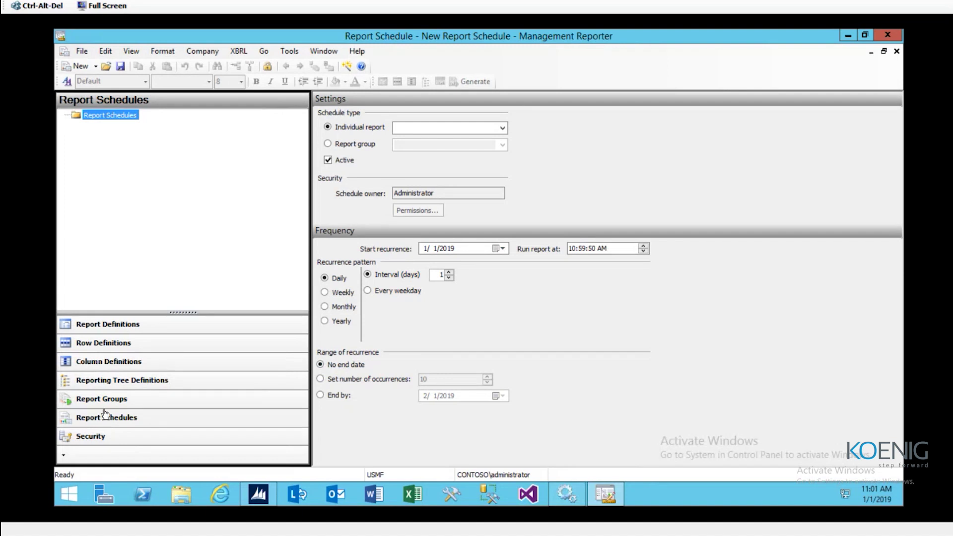
Create a new report definition from the Report Definitions list
left_click(107, 328)
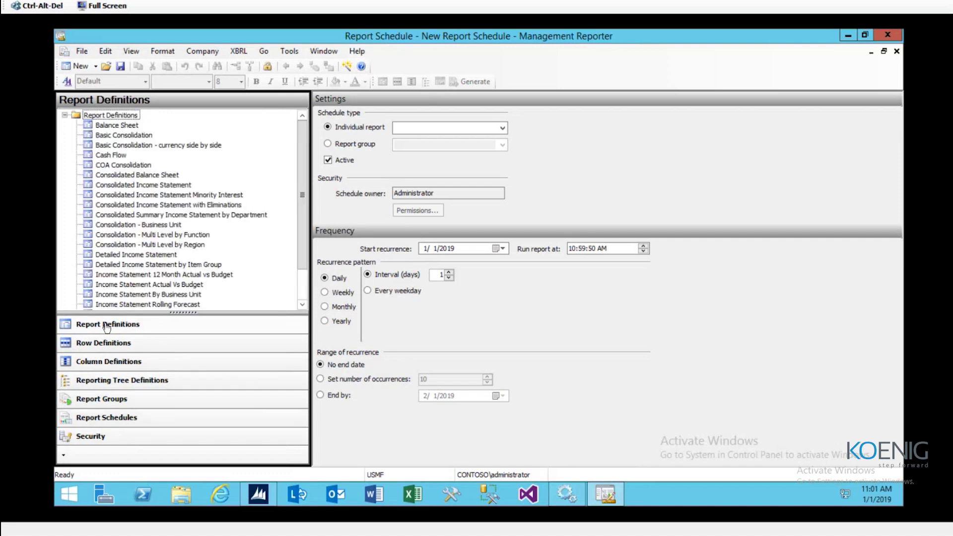
left_click(96, 67)
left_click(94, 80)
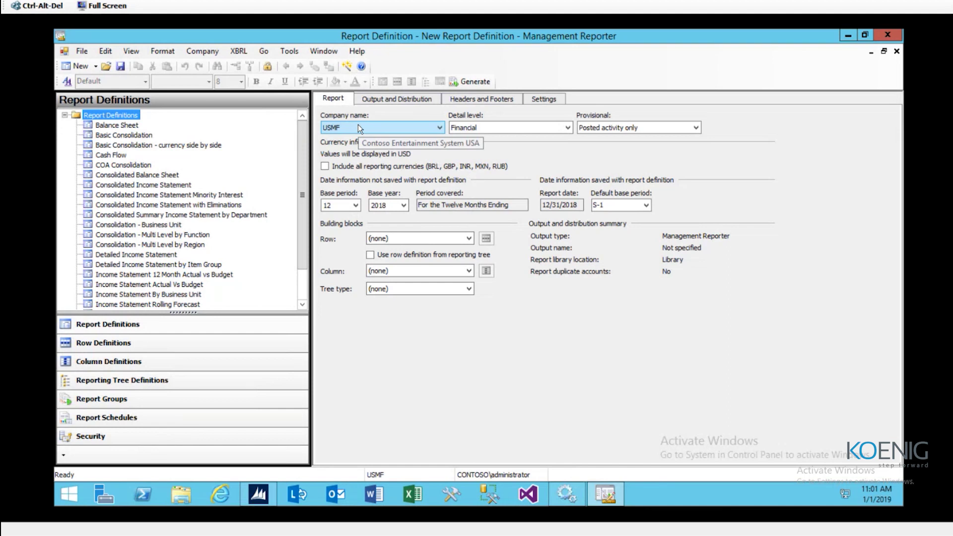
Set detail level to Financial, Account, & Transaction, keeping Provisional as Posted activity only
left_click(568, 127)
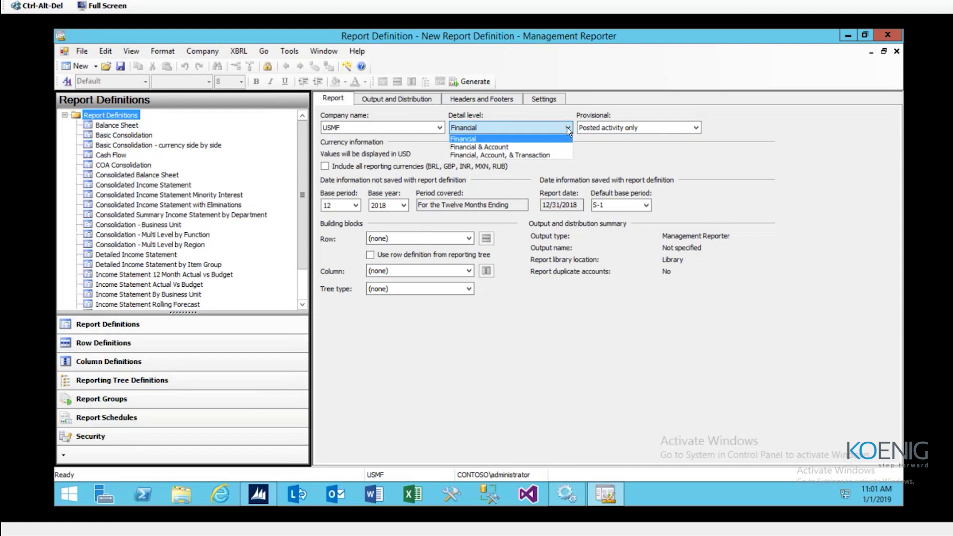
left_click(516, 156)
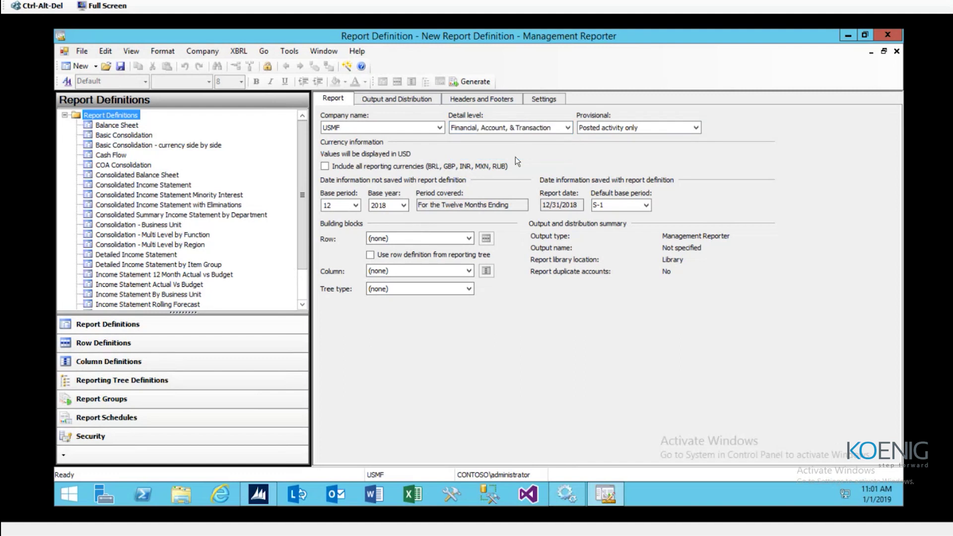
left_click(697, 127)
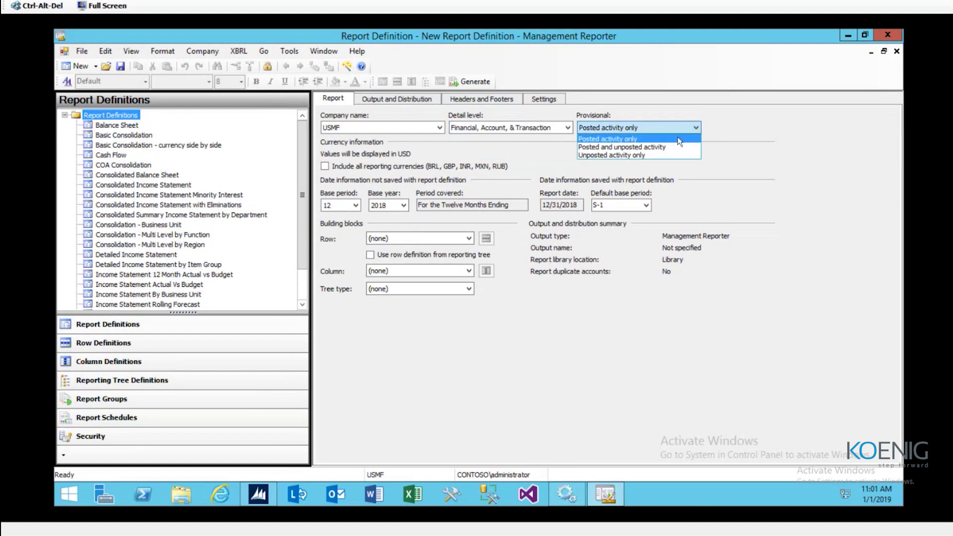
left_click(613, 139)
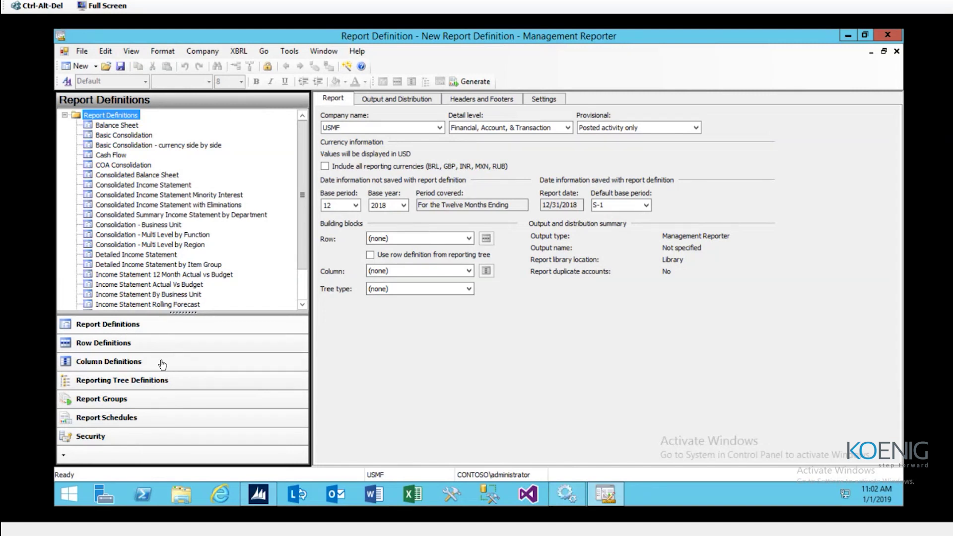
left_click(89, 363)
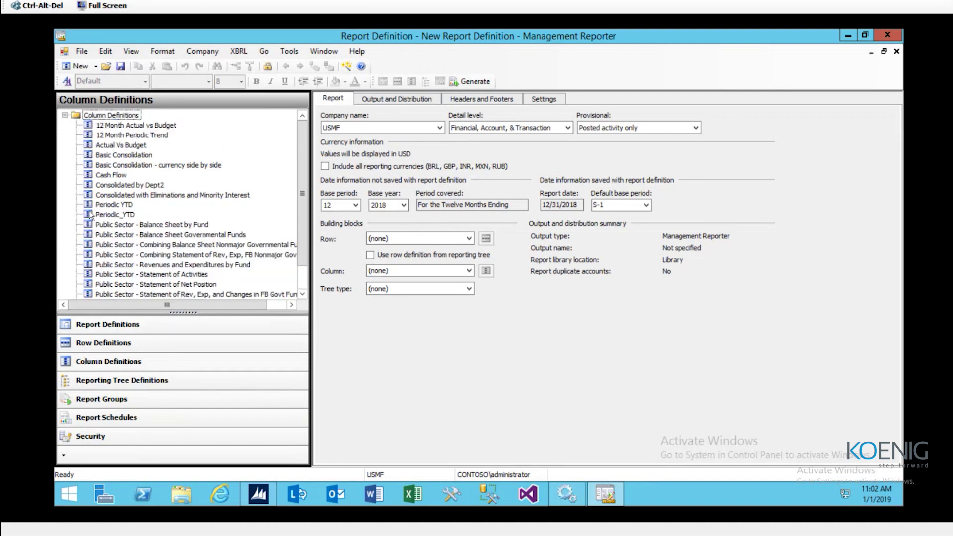
Create a new, empty column definition via New > Column Definition
left_click(96, 67)
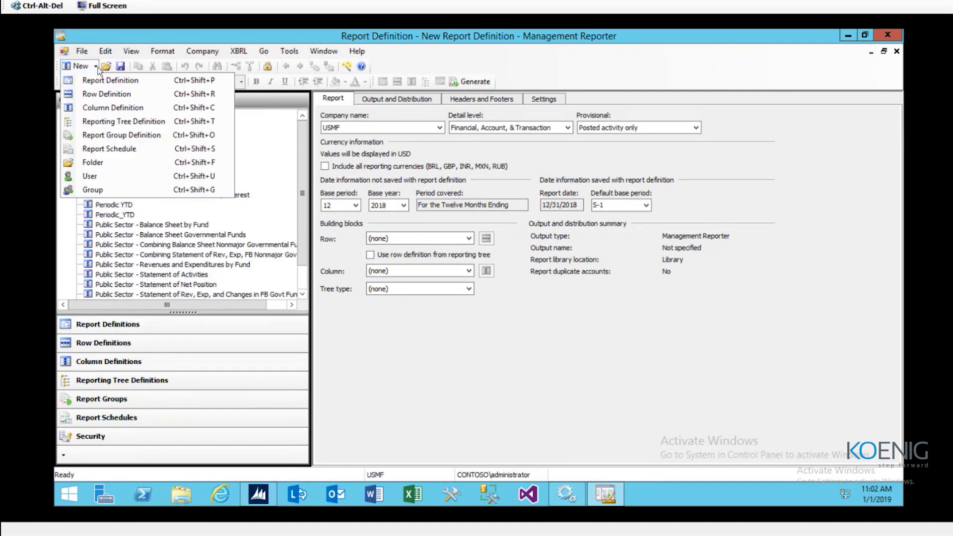
left_click(97, 108)
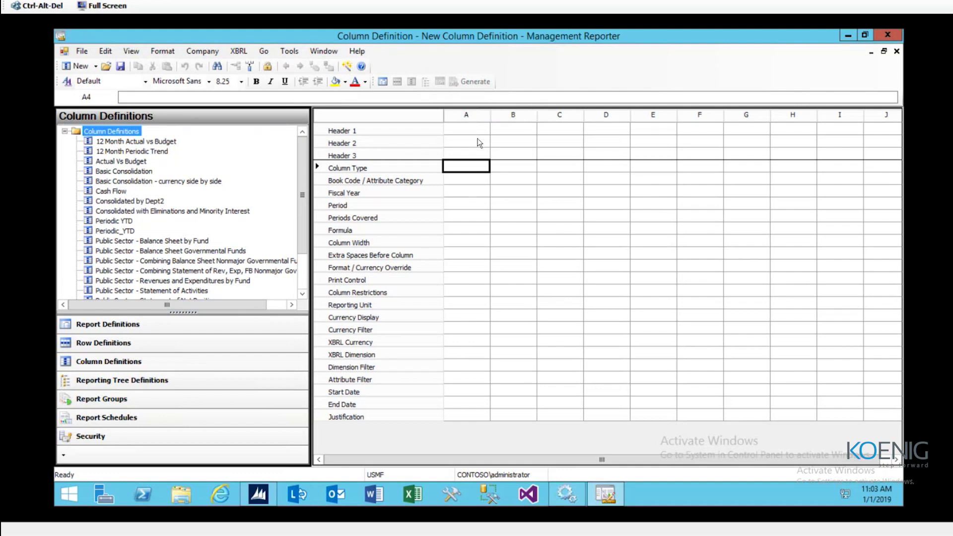
Enter Header 2 labels Q1, Q2, Q3 and Q4 in columns B through E
left_click(511, 146)
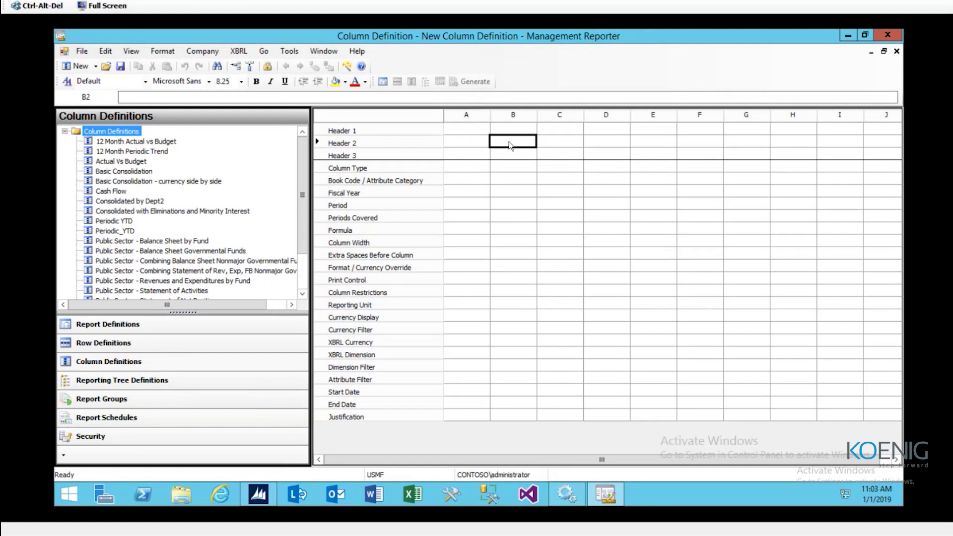
type("Q1")
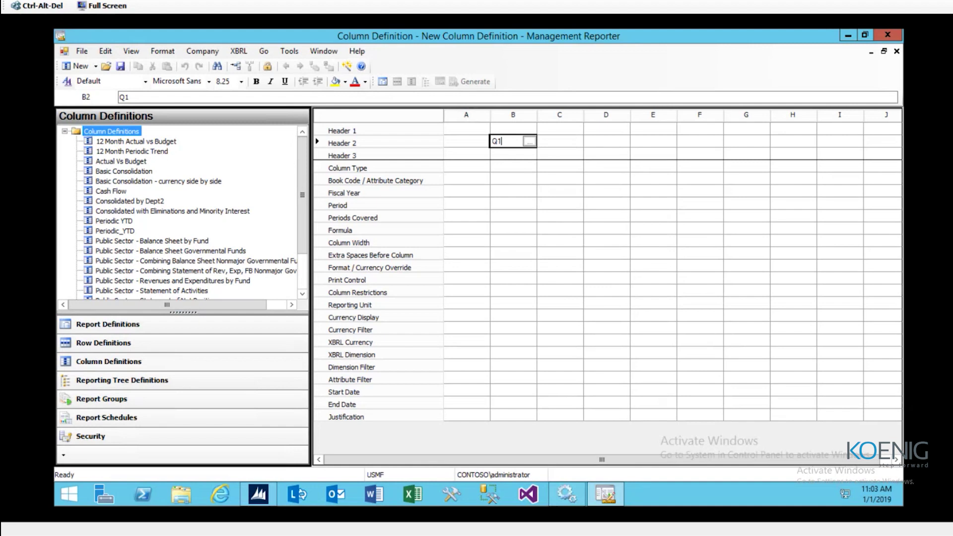
key("Tab")
type("Q2")
key("Tab")
type("Q")
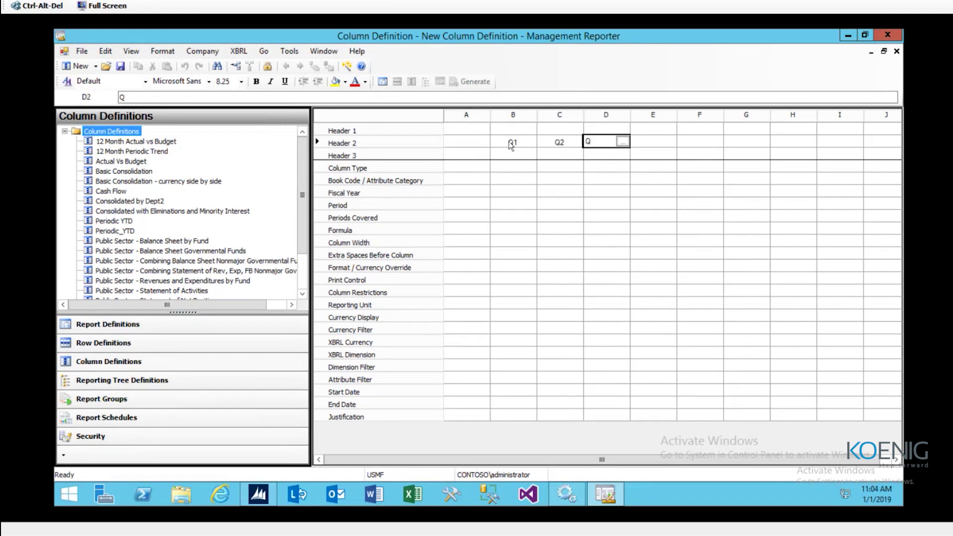
type("3")
key("Tab")
type("Q4")
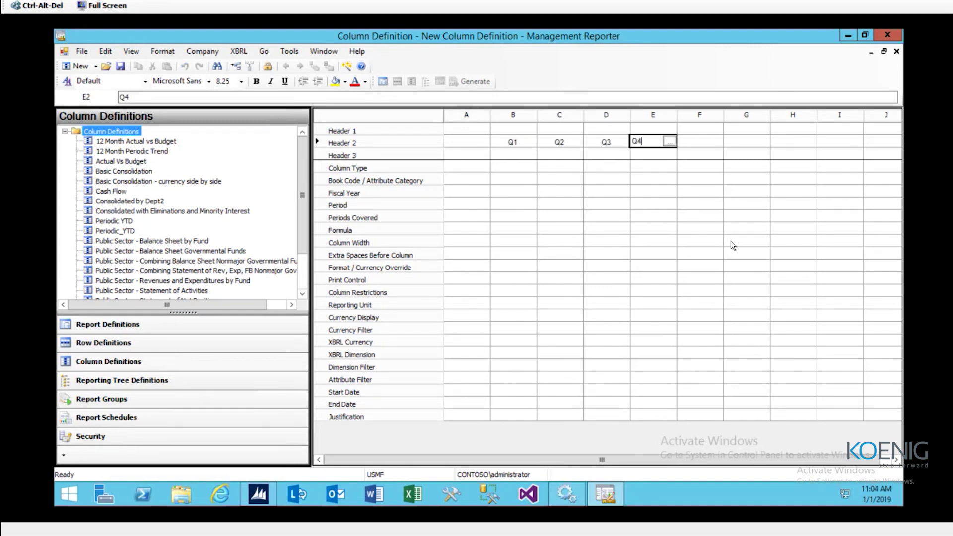
left_click(717, 226)
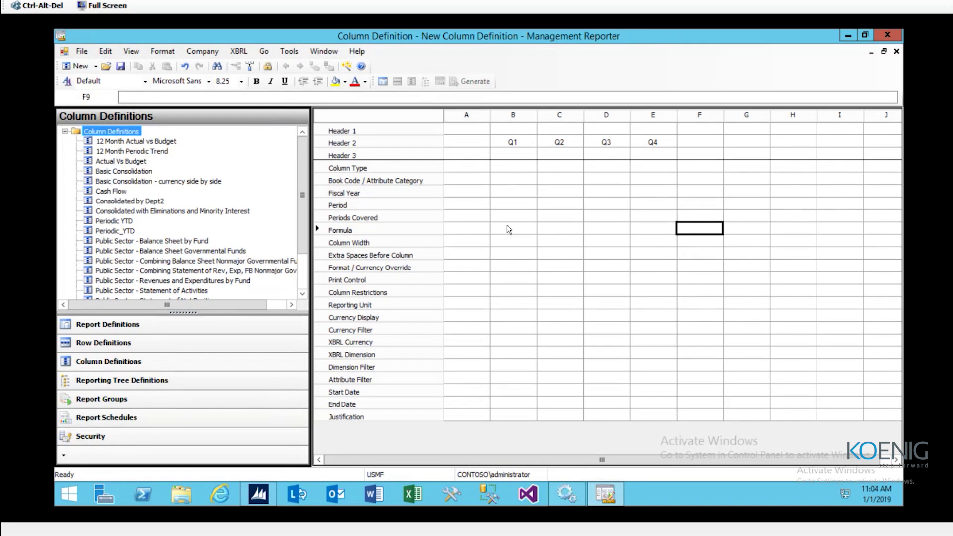
Set column A's column type to FD (financial amounts)
left_click(462, 169)
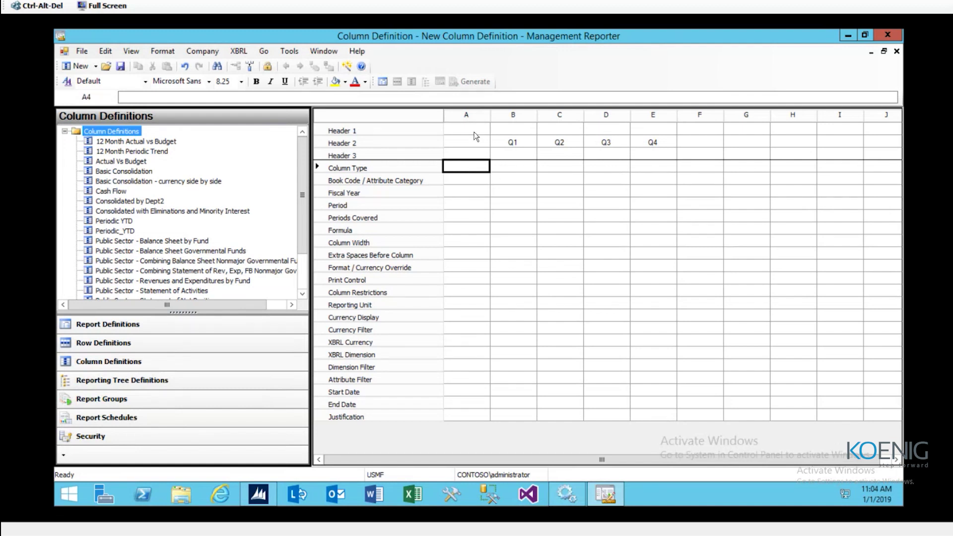
left_click(468, 166)
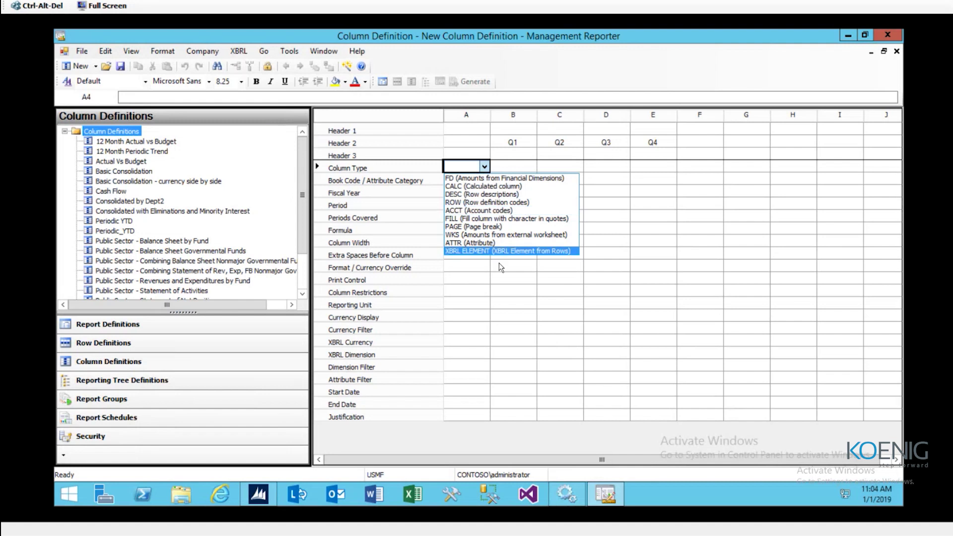
left_click(498, 178)
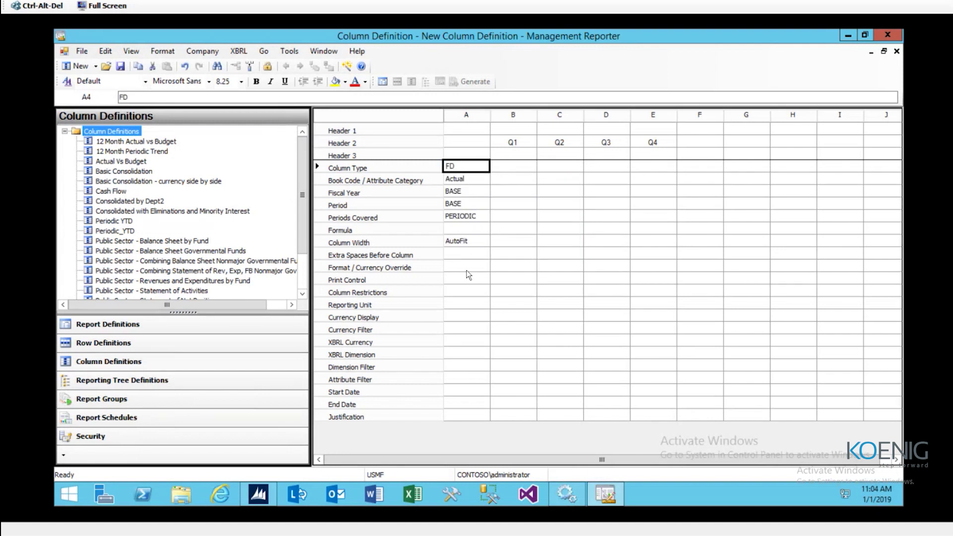
Review the Q1 column's type, book code, fiscal year, period, formula and width fields
left_click(510, 165)
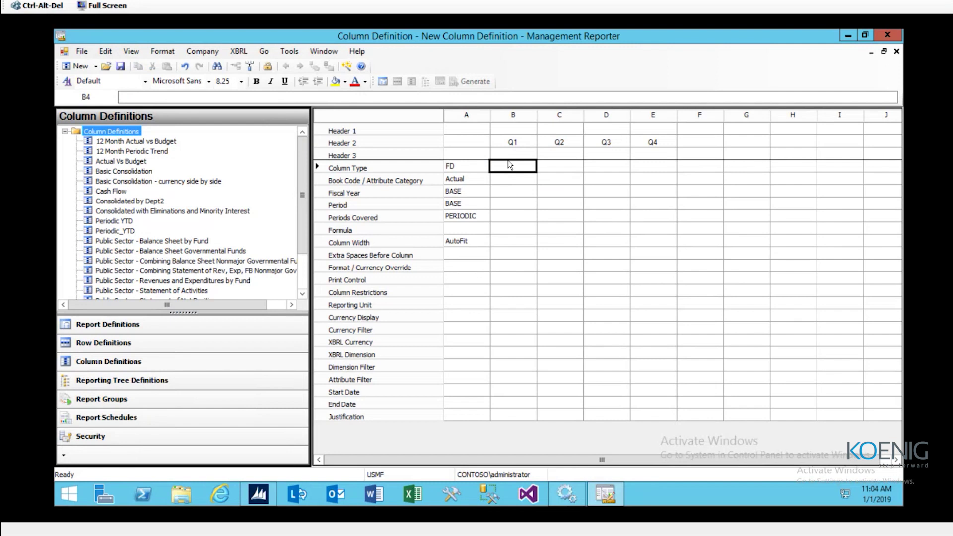
left_click(514, 177)
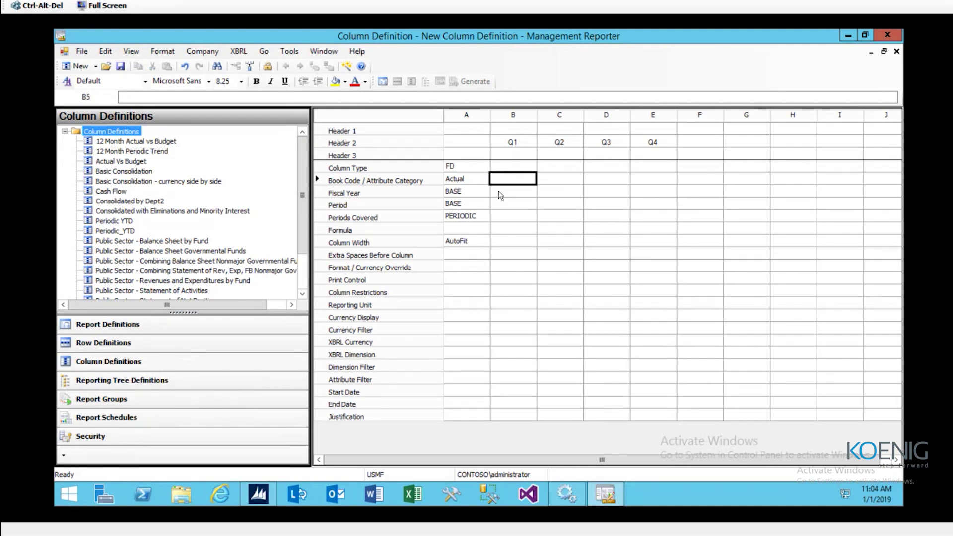
left_click(499, 196)
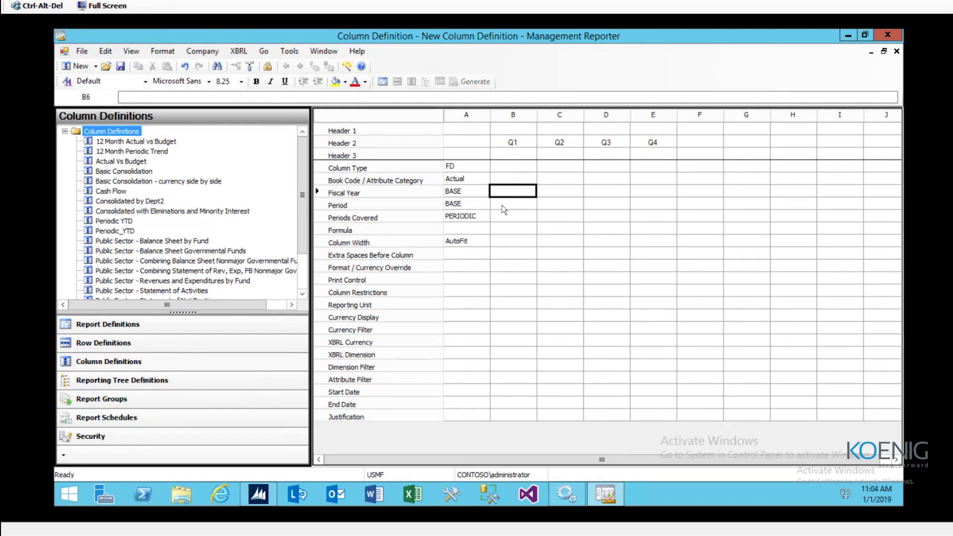
left_click(509, 205)
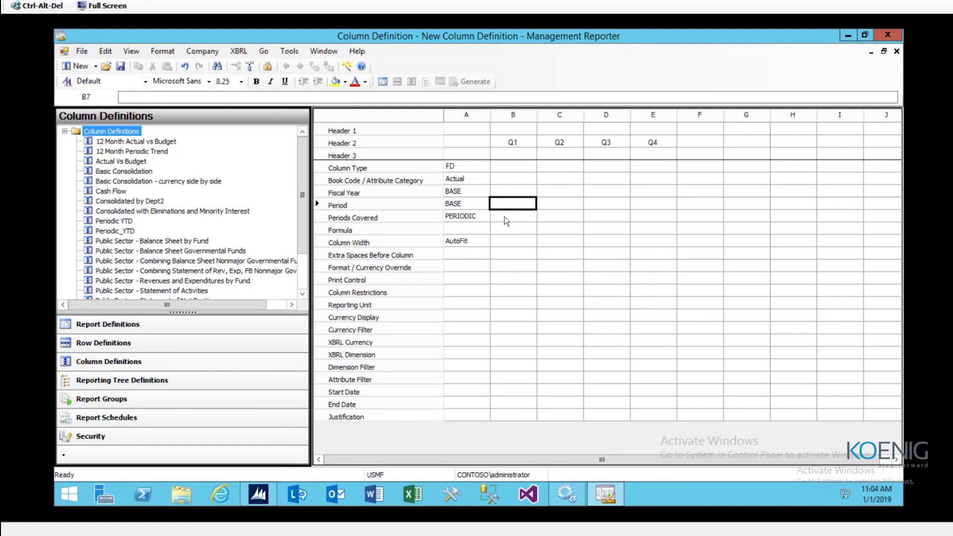
left_click(506, 218)
left_click(504, 231)
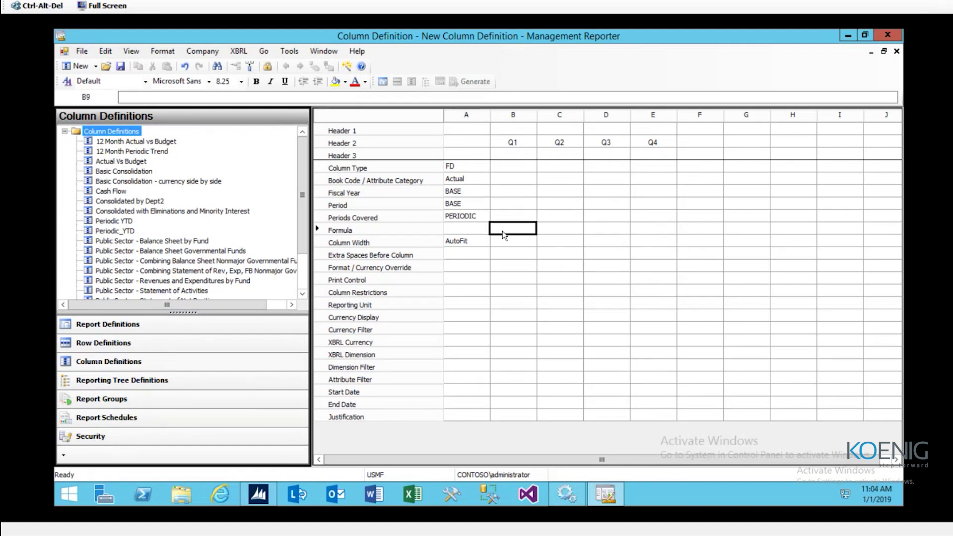
left_click(503, 244)
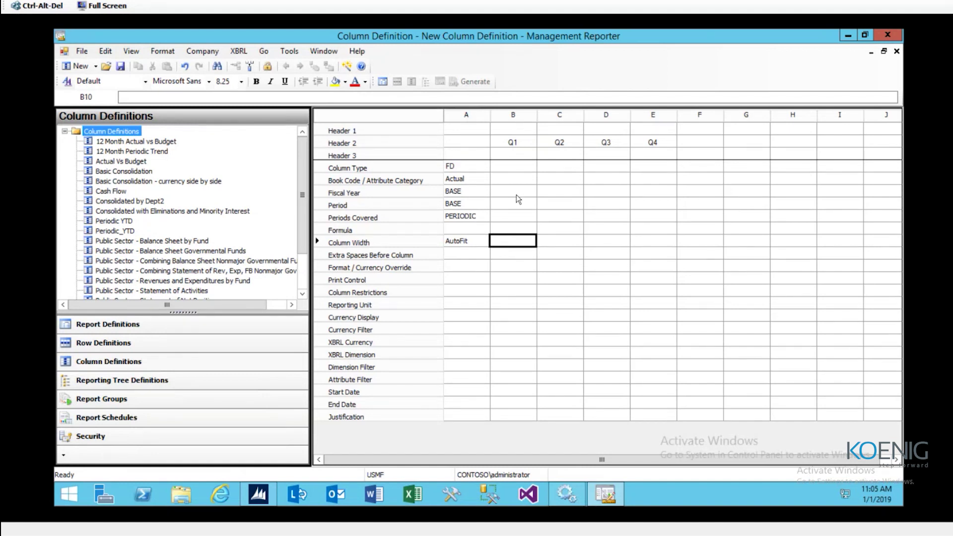
left_click(519, 171)
left_click(499, 171)
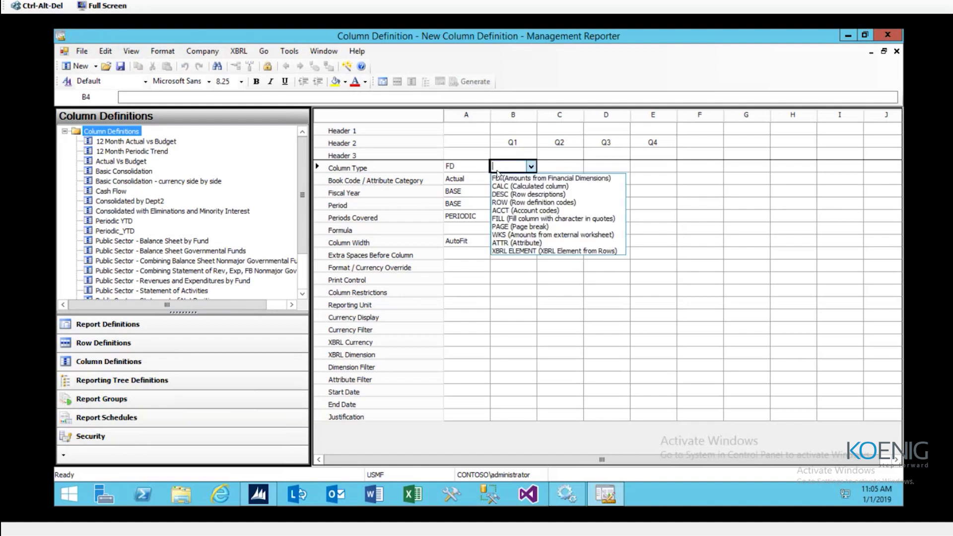
key("Escape")
Copy column A's settings and paste them into the Q1 through Q4 columns
left_click(472, 171)
key("ctrl+c")
left_click(520, 170)
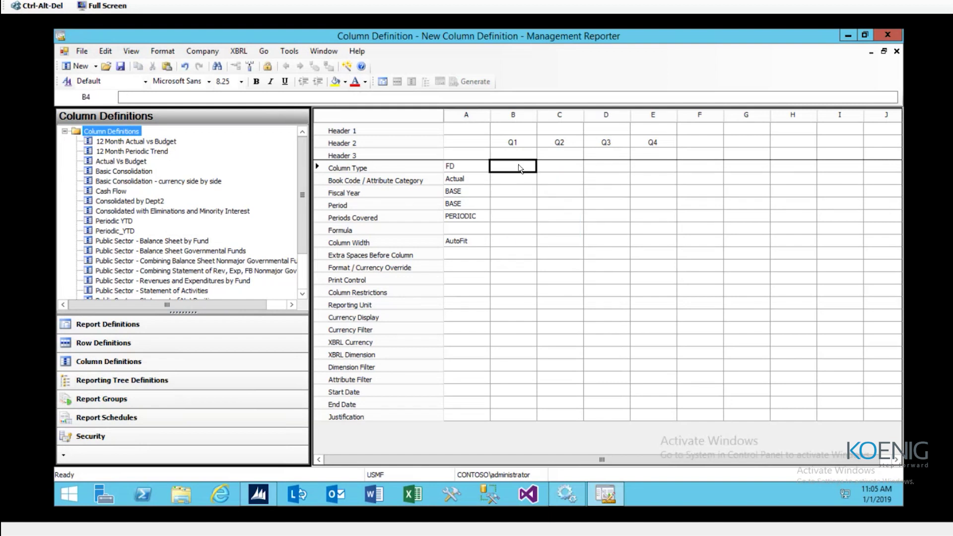
key("ctrl+v")
left_click(549, 171)
key("shift+Right")
key("shift+Right")
key("ctrl+v")
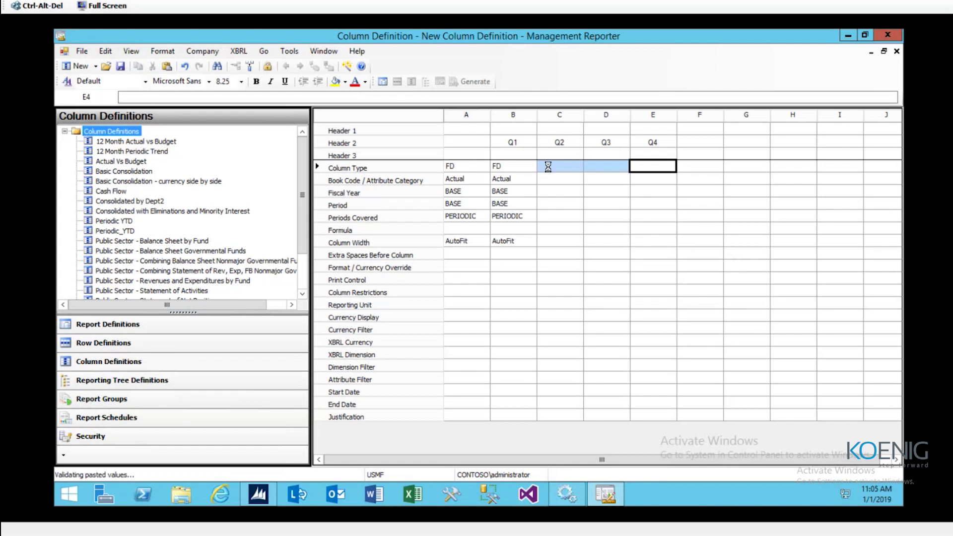
left_click(568, 351)
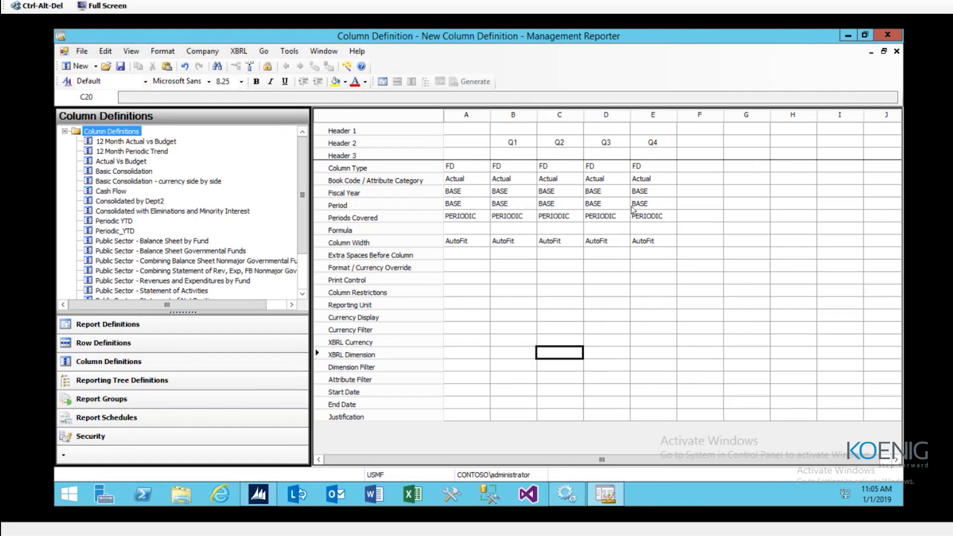
Change column A's column type to DESC (row descriptions)
left_click(464, 167)
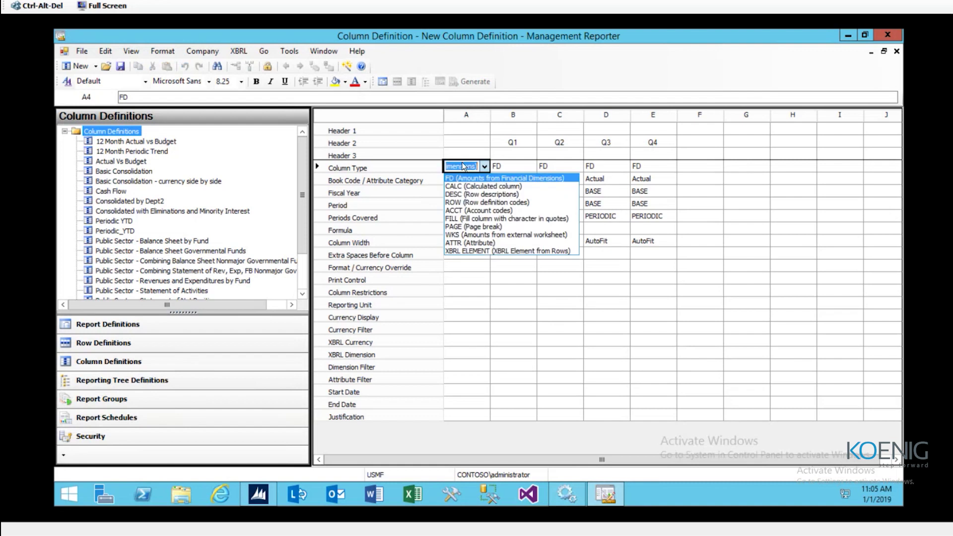
left_click(471, 195)
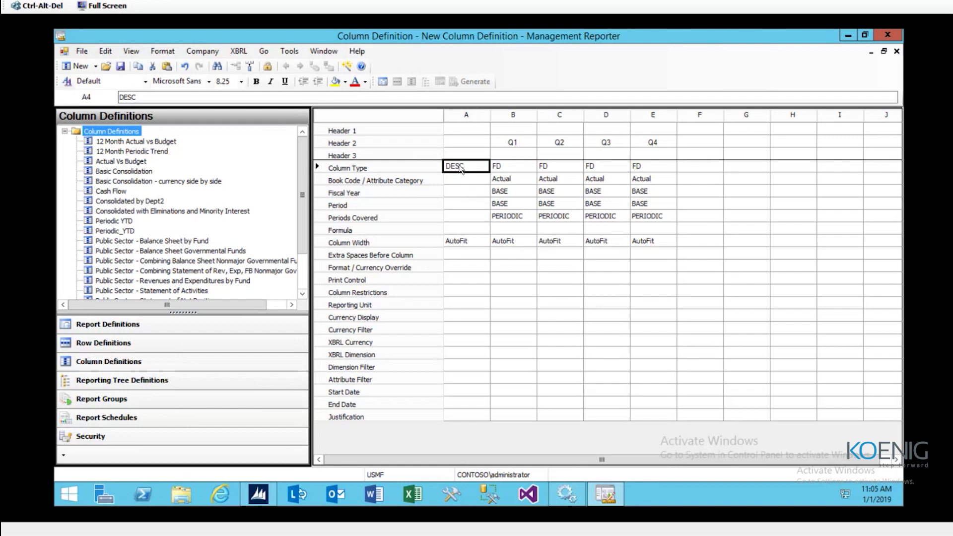
left_click(504, 208)
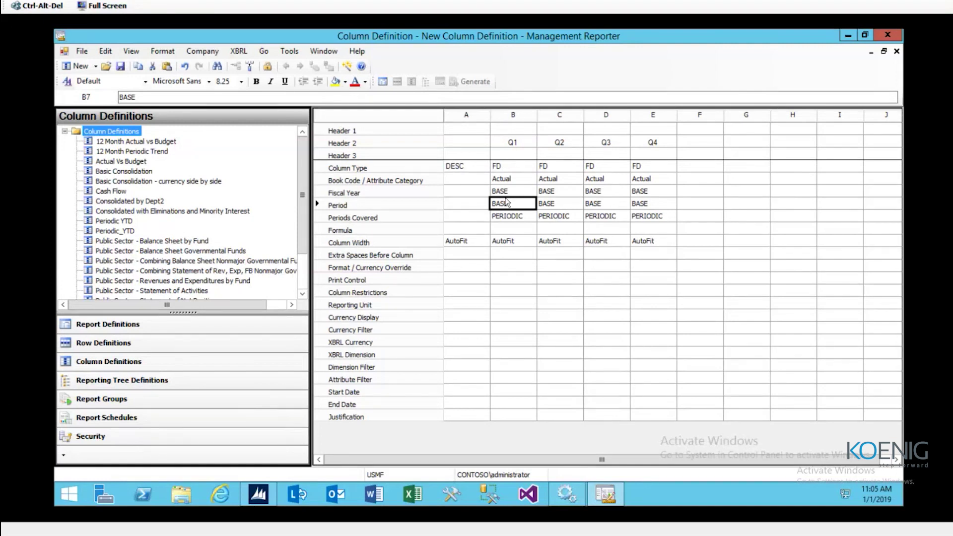
Enter Period values 1:3, 4:6, 7:9 and 10:12 for columns Q1–Q4
type("1:3")
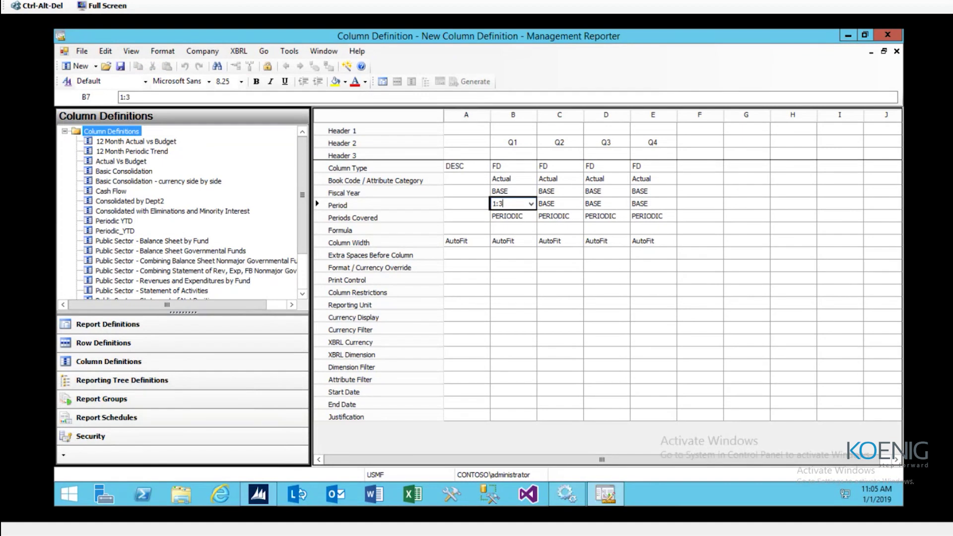
key("Tab")
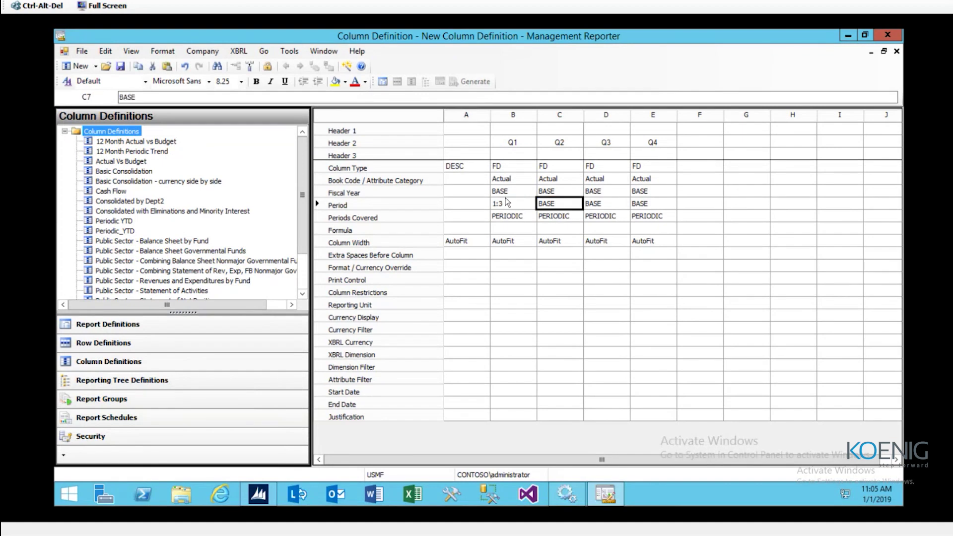
type("4:6")
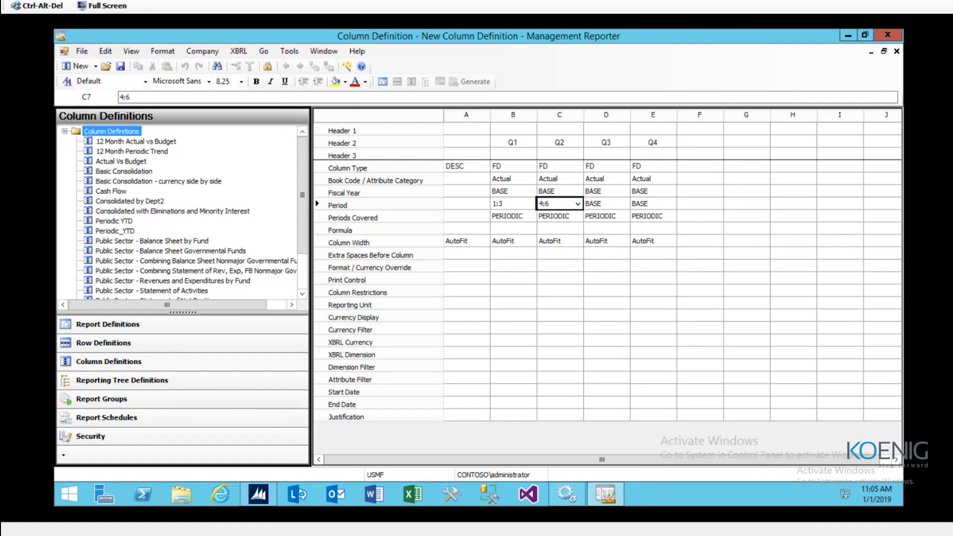
key("Tab")
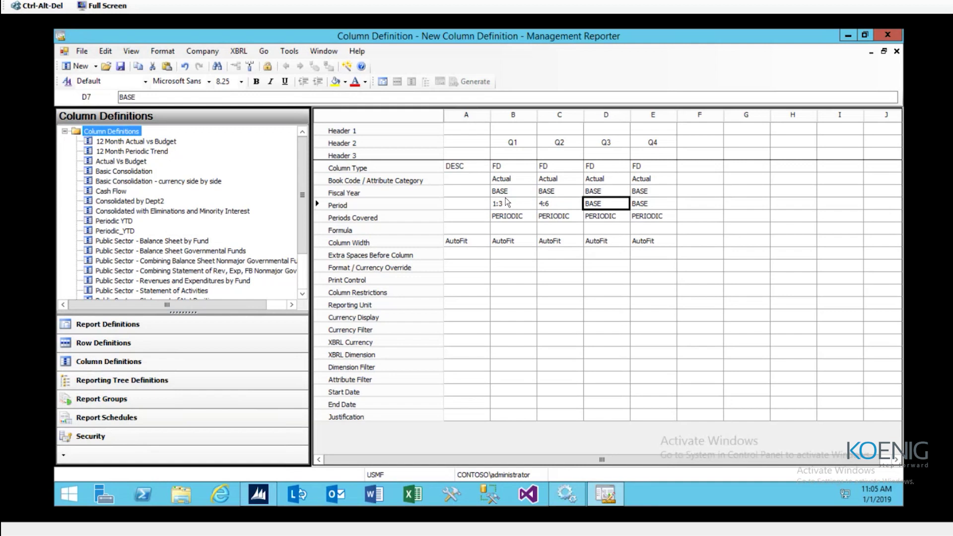
type("7:9")
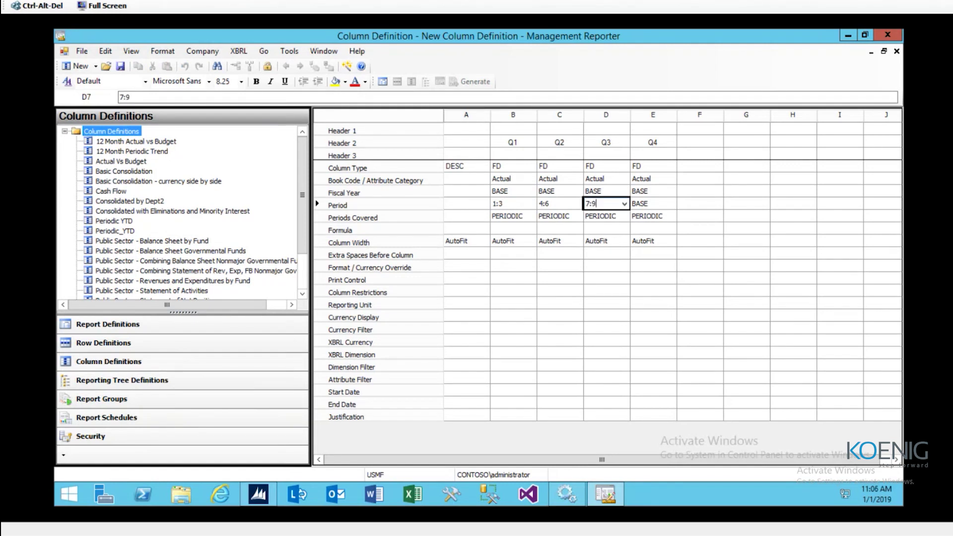
key("Tab")
type("10")
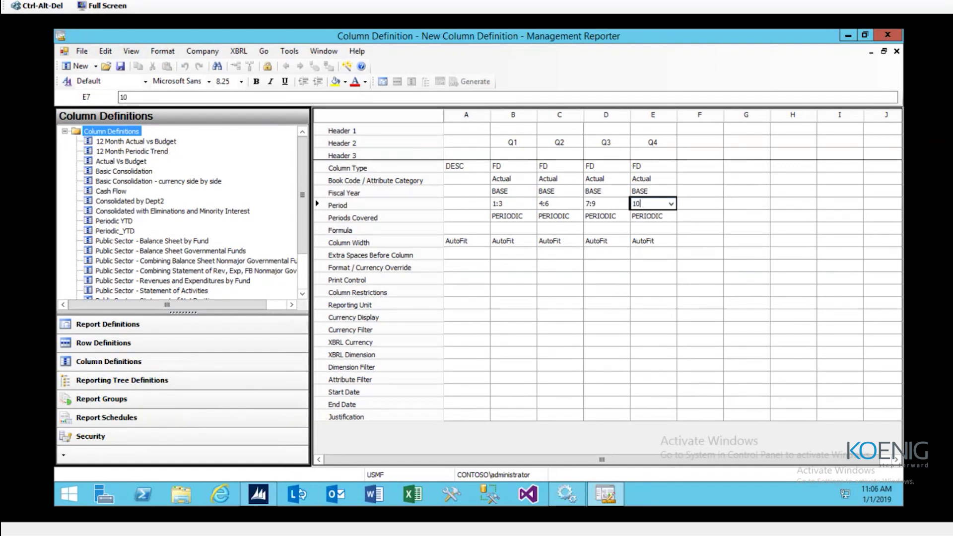
type(":12")
left_click(504, 370)
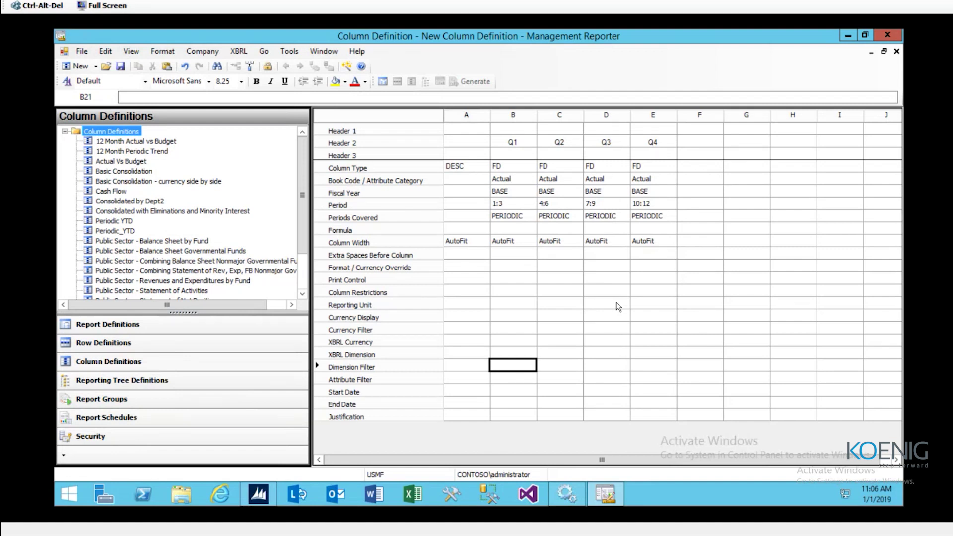
key("ctrl+s")
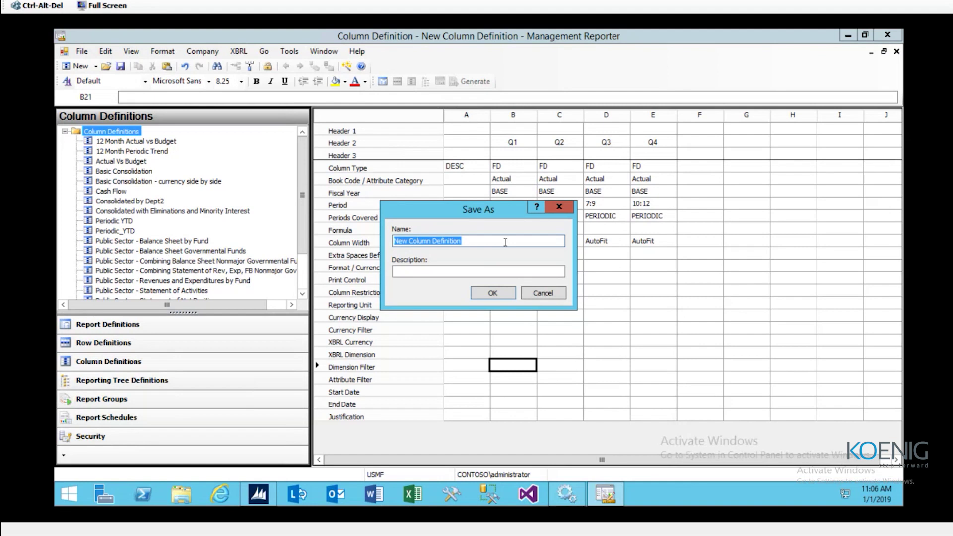
Name the column definition 'MR USMF test' with description 'Session Demo'
type("M")
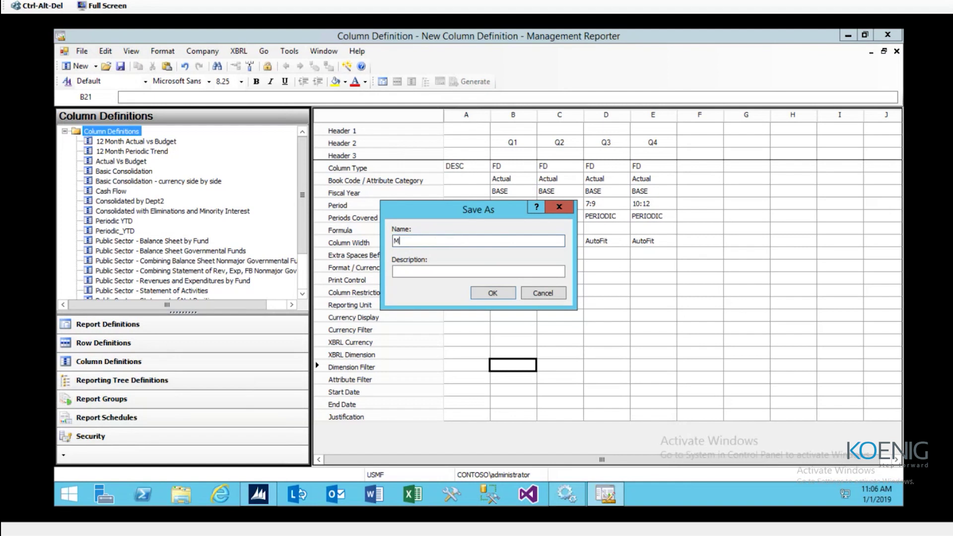
type("R USMF test")
key("BackSpace")
left_click(463, 272)
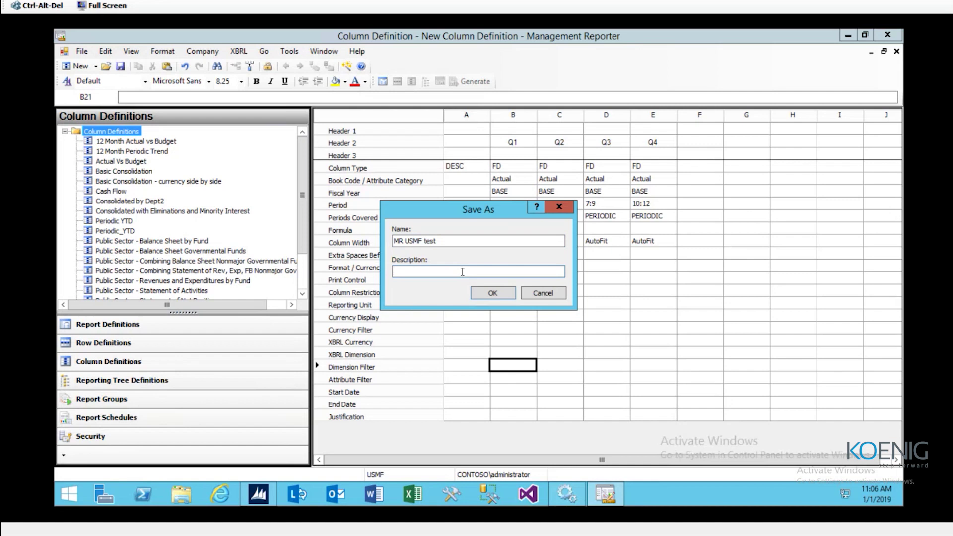
type("Session Demo")
Confirm saving the MR USMF test column definition and select it in the Column Definitions list
left_click(502, 296)
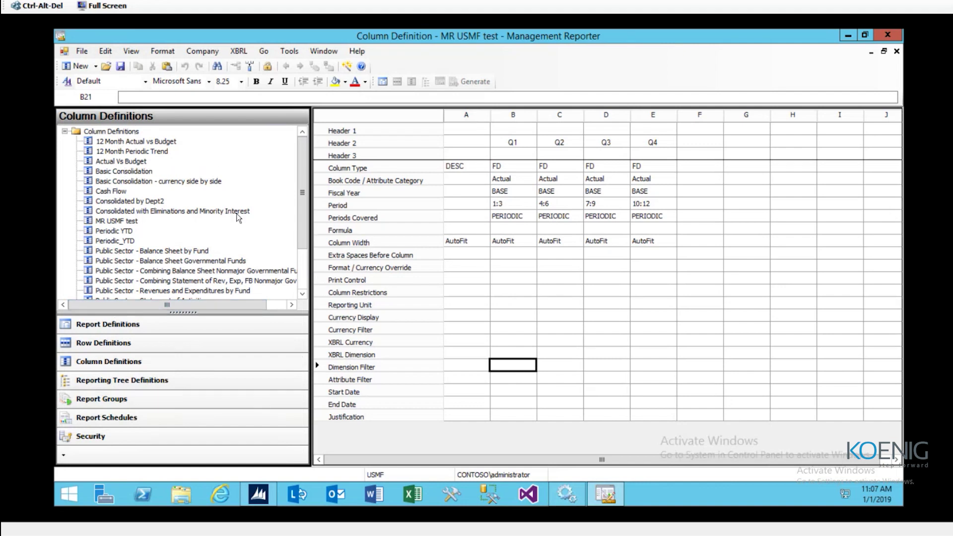
left_click(96, 222)
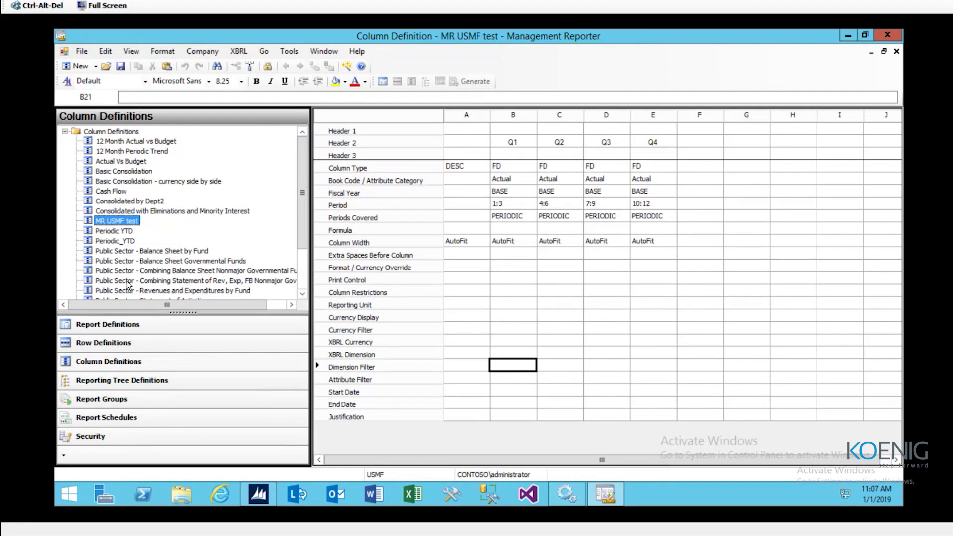
Switch to Row Definitions and open the existing Balance Sheet row definition from the tree
left_click(114, 344)
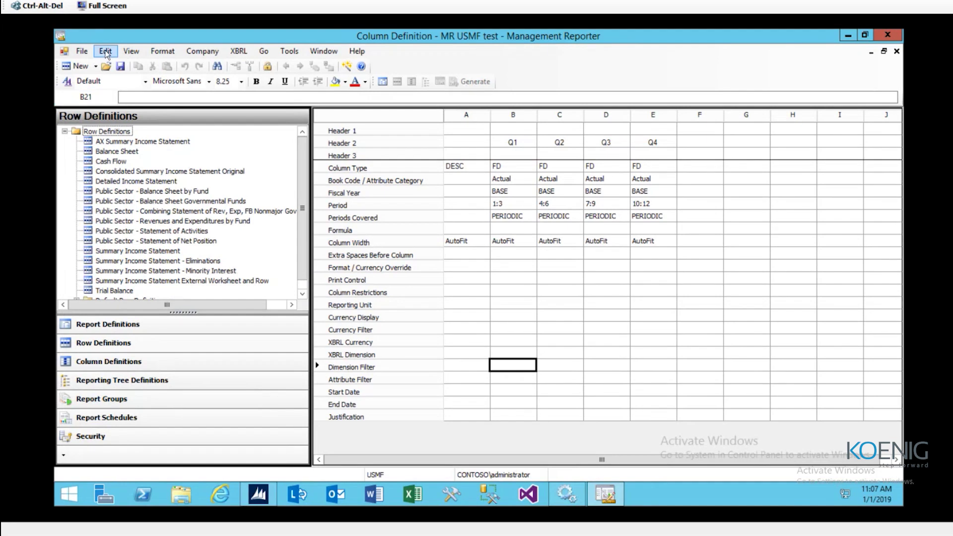
left_click(95, 66)
left_click(98, 95)
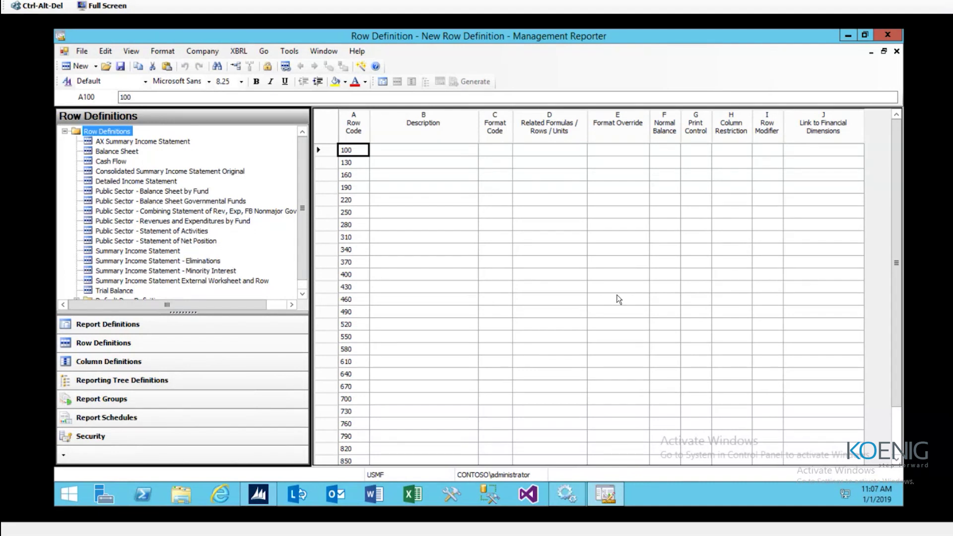
left_click(128, 152)
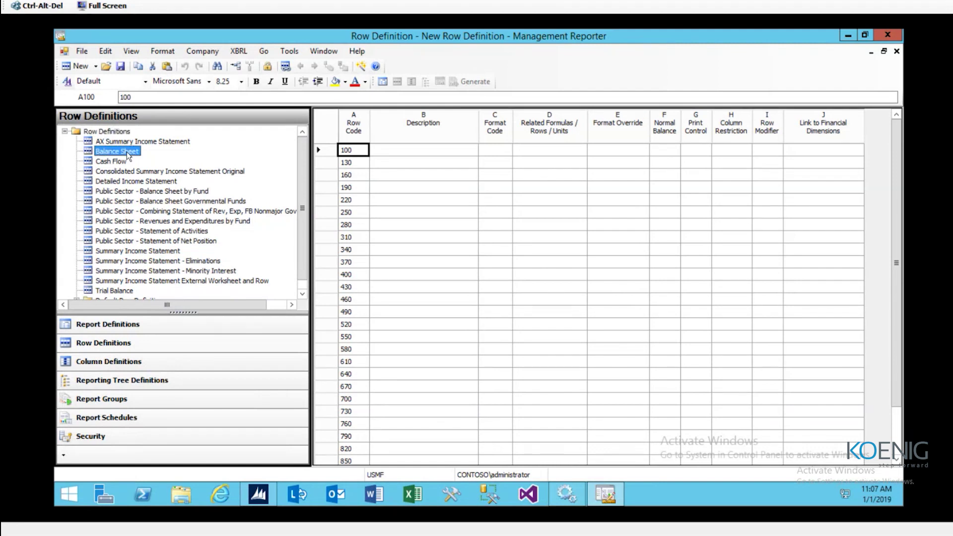
double_click(126, 151)
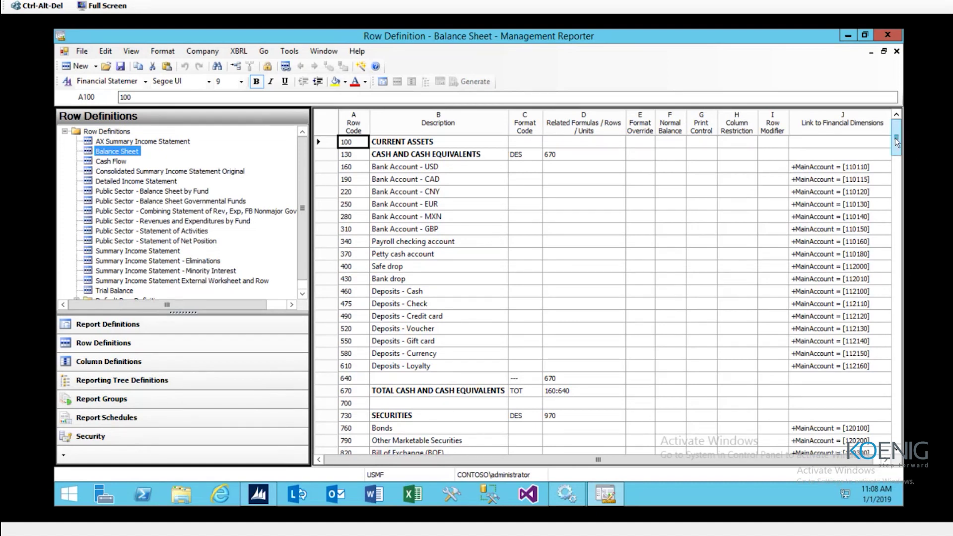
left_click_drag(897, 140, 898, 206)
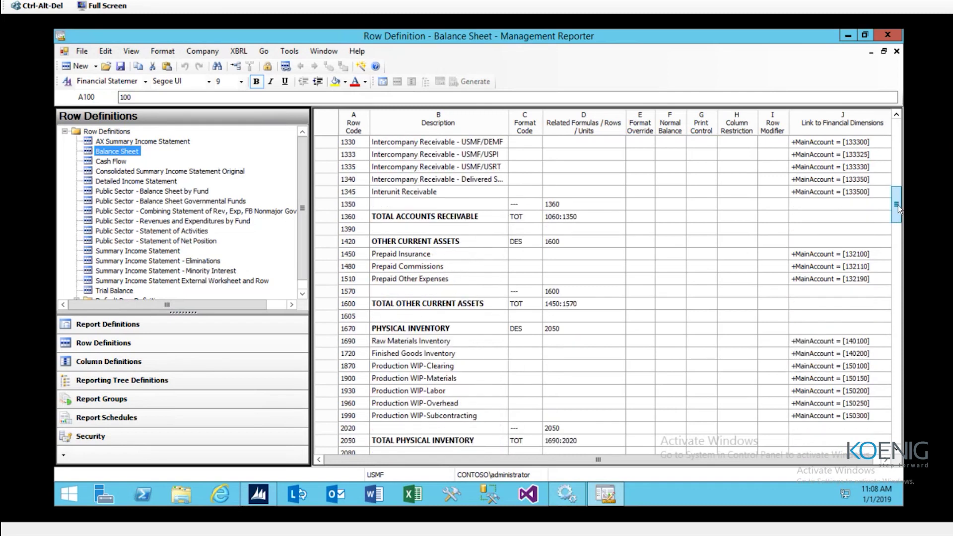
left_click_drag(898, 204, 905, 254)
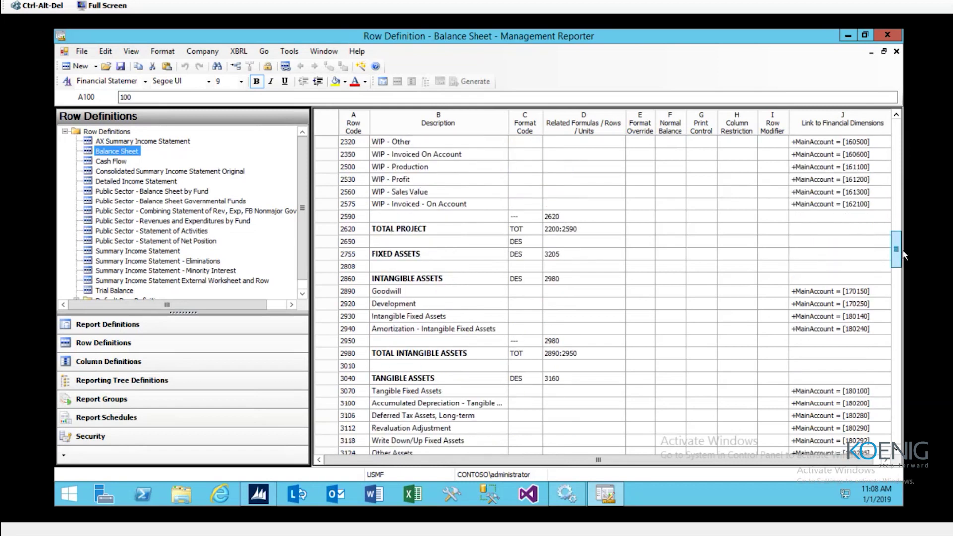
left_click_drag(904, 254, 902, 255)
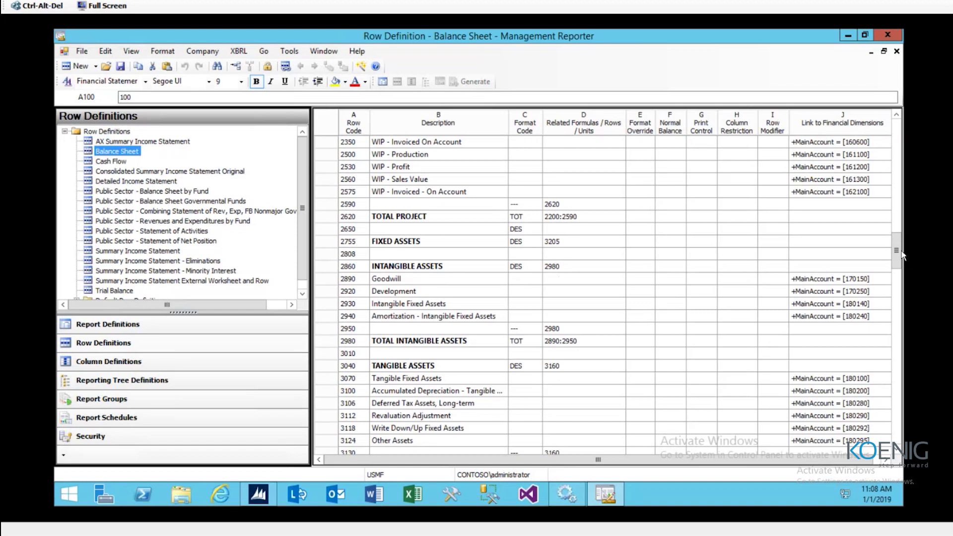
left_click(897, 141)
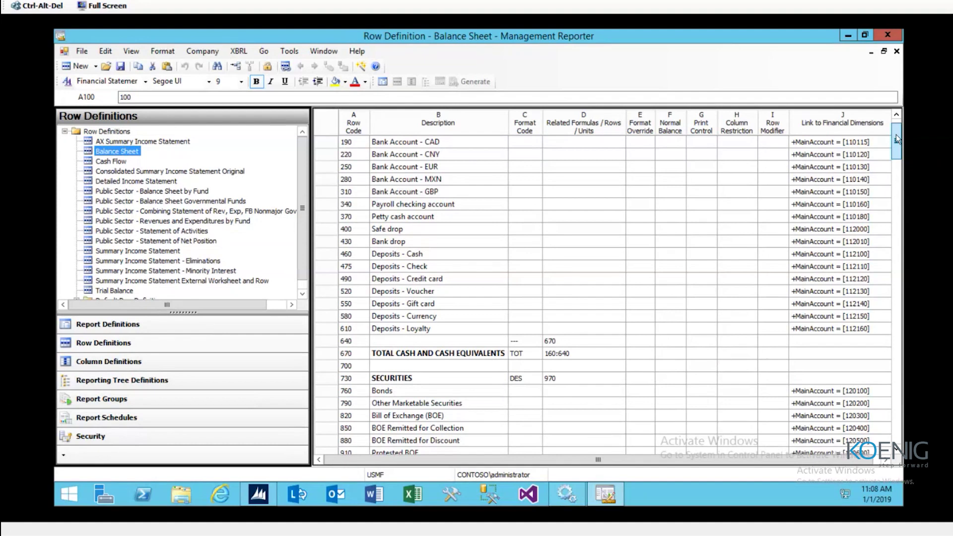
scroll(896, 135, "up", 1)
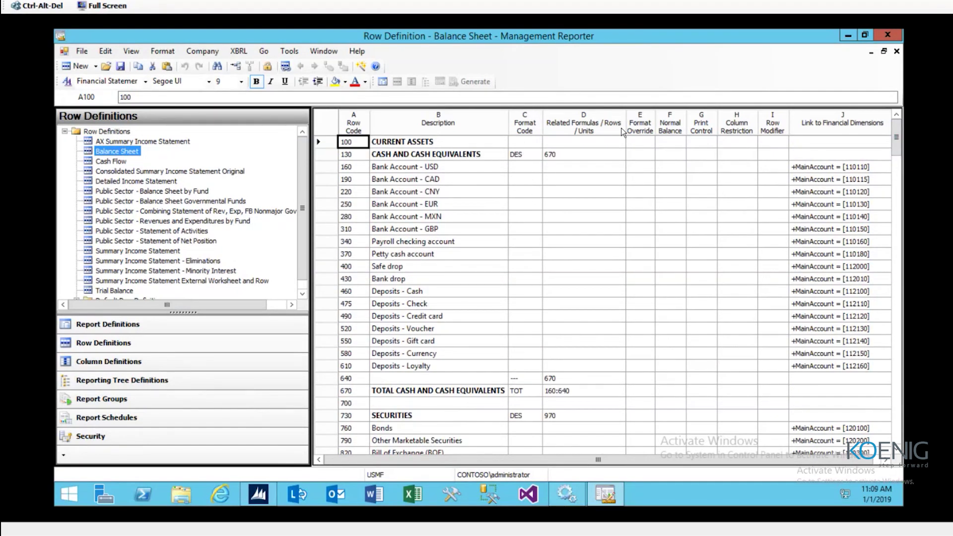
left_click(572, 158)
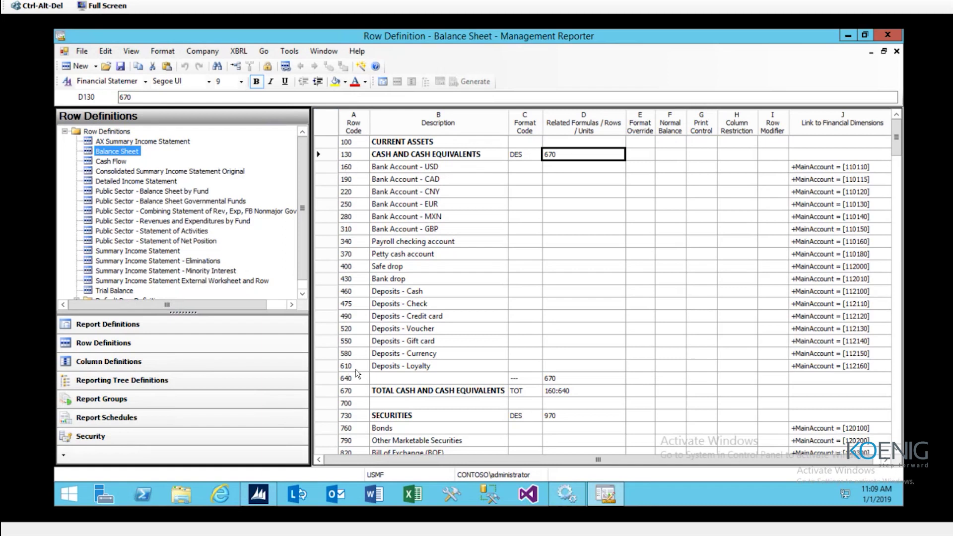
left_click(567, 393)
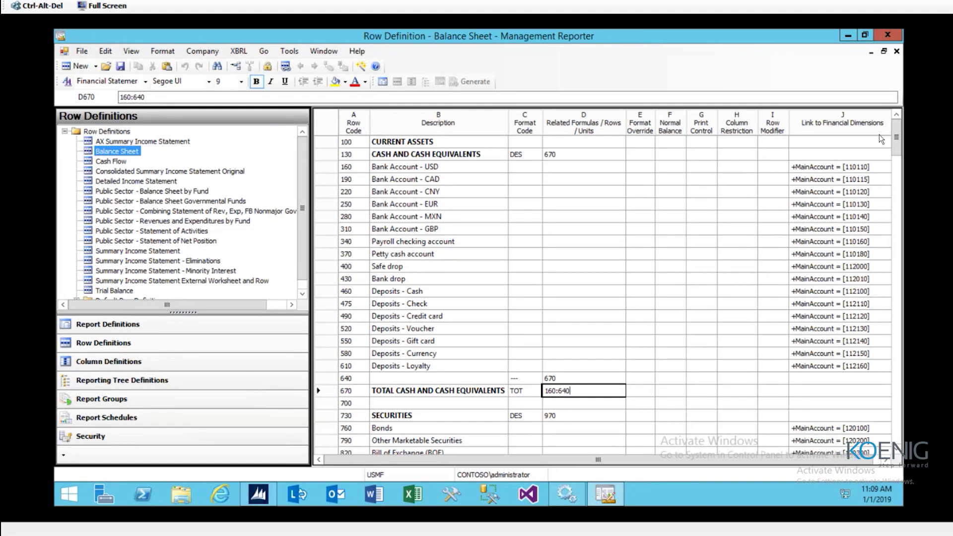
left_click(841, 169)
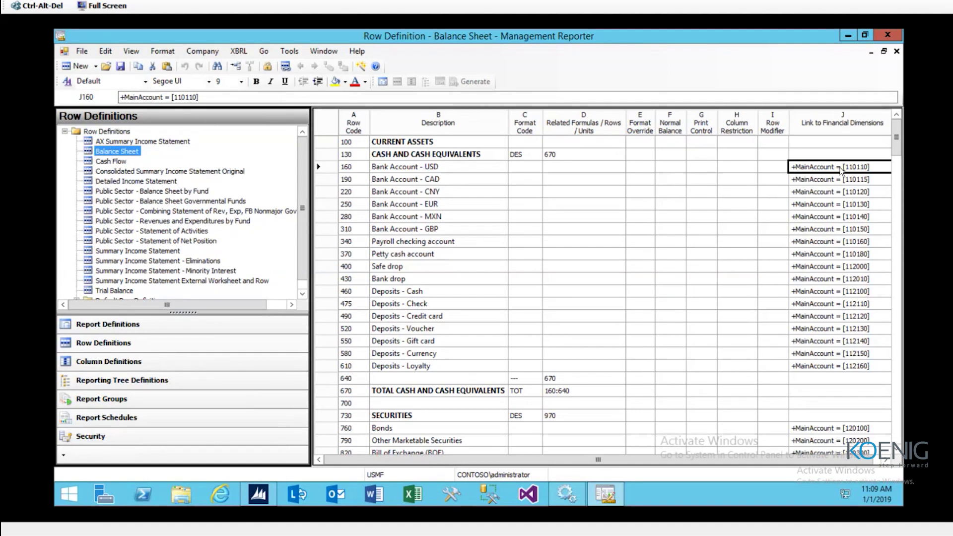
Open row 160's Dimensions, check the dimension set list, then open Manage Dimension Sets
double_click(841, 169)
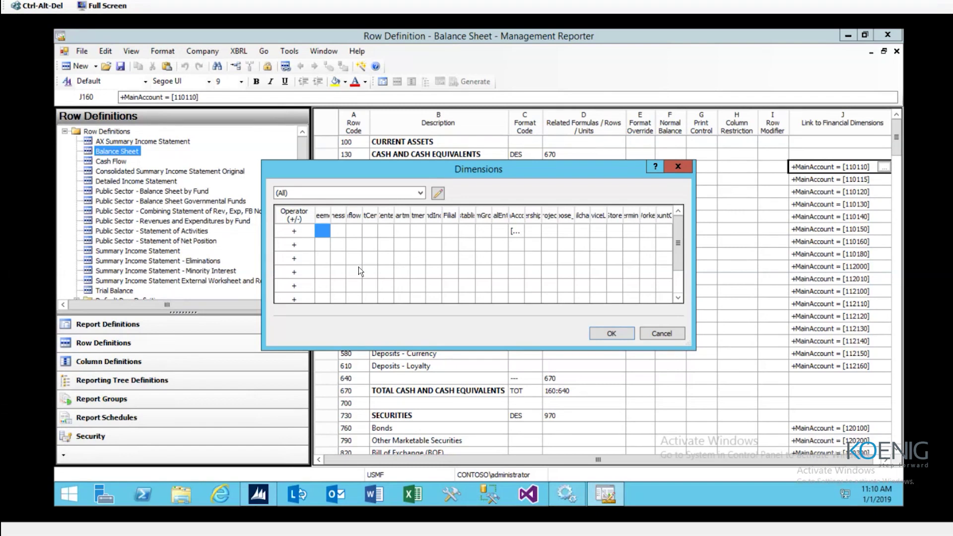
left_click(424, 194)
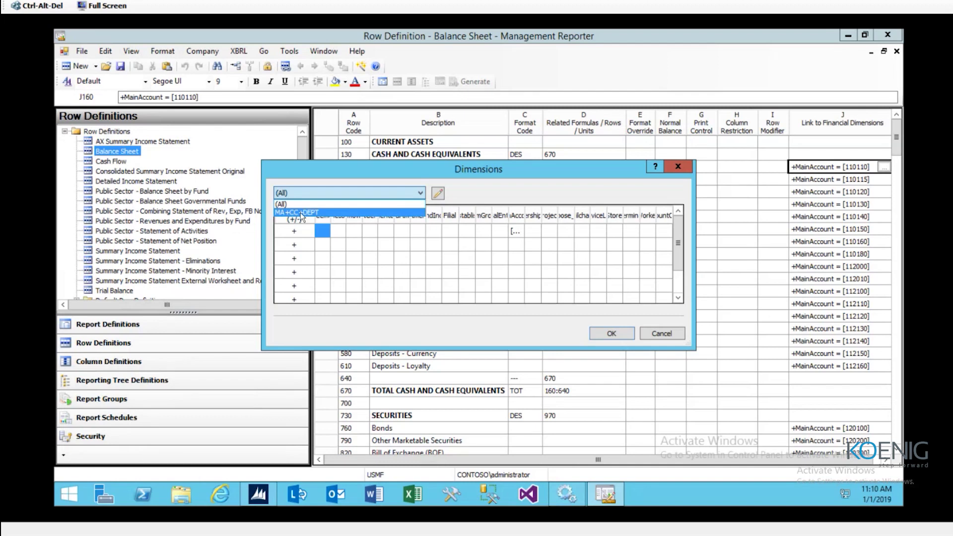
left_click(480, 187)
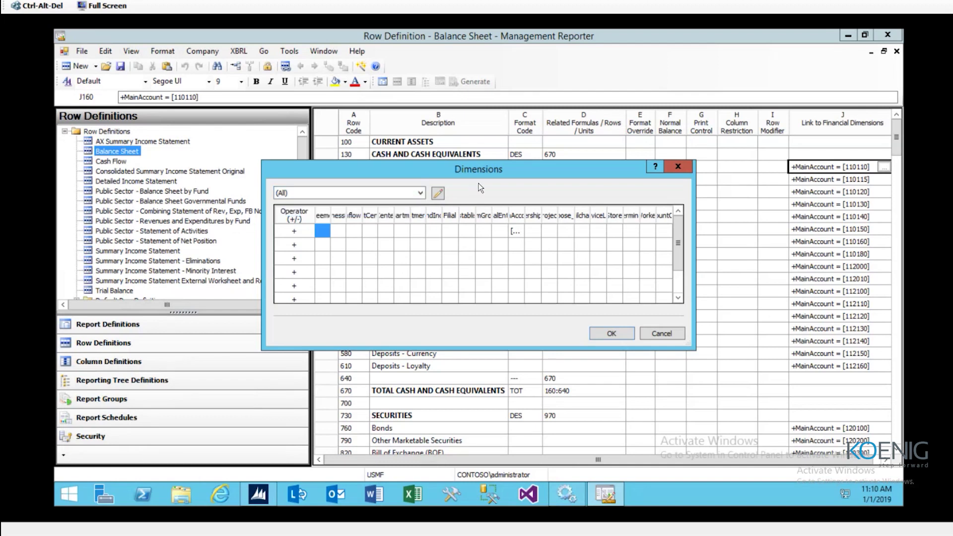
left_click(438, 194)
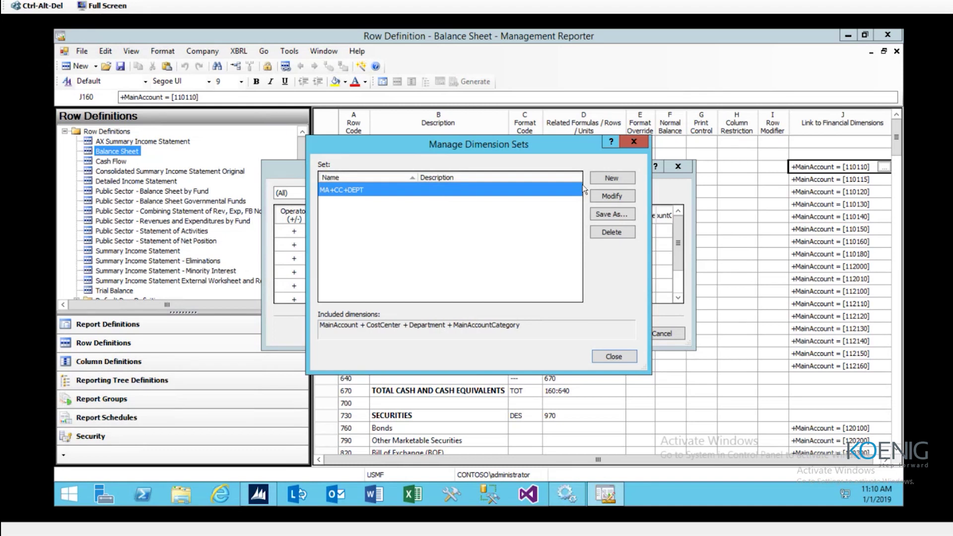
Create a new dimension set named 'MR USMF Final dim set' with description 'Session demo'
left_click(625, 180)
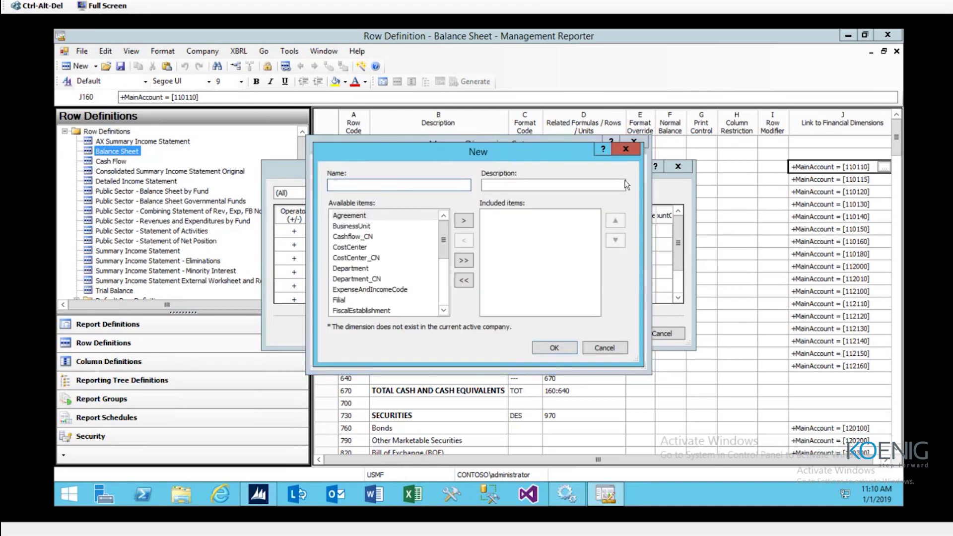
type("MR USMF Final dim Set")
key("BackSpace")
key("BackSpace")
key("BackSpace")
key("BackSpace")
key("BackSpace")
key("BackSpace")
key("BackSpace")
type("im SEt")
key("BackSpace")
key("BackSpace")
key("BackSpace")
type("et")
left_click(387, 184)
type("s")
left_click(532, 183)
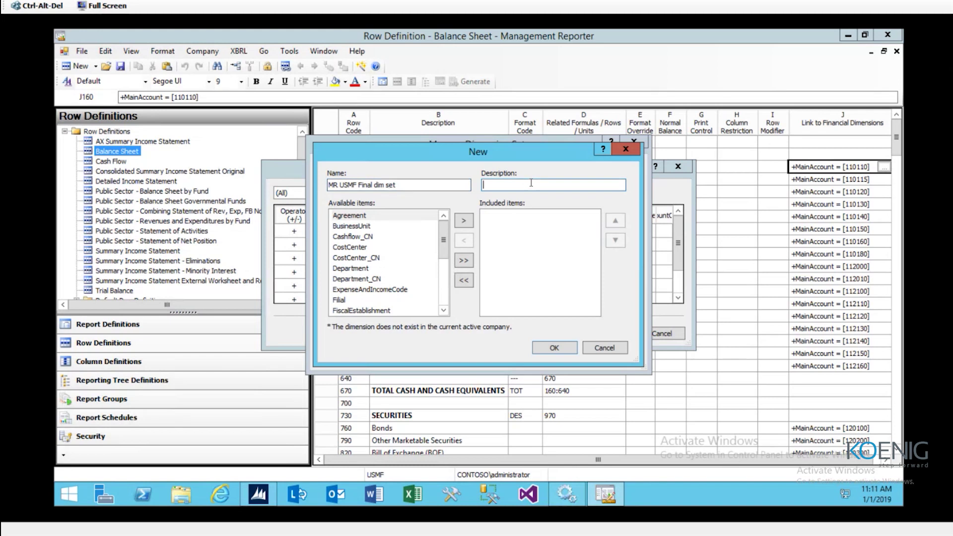
type("Session demo")
Add Department, CostCenter and MainAccount to the new dimension set and save it
left_click(365, 271)
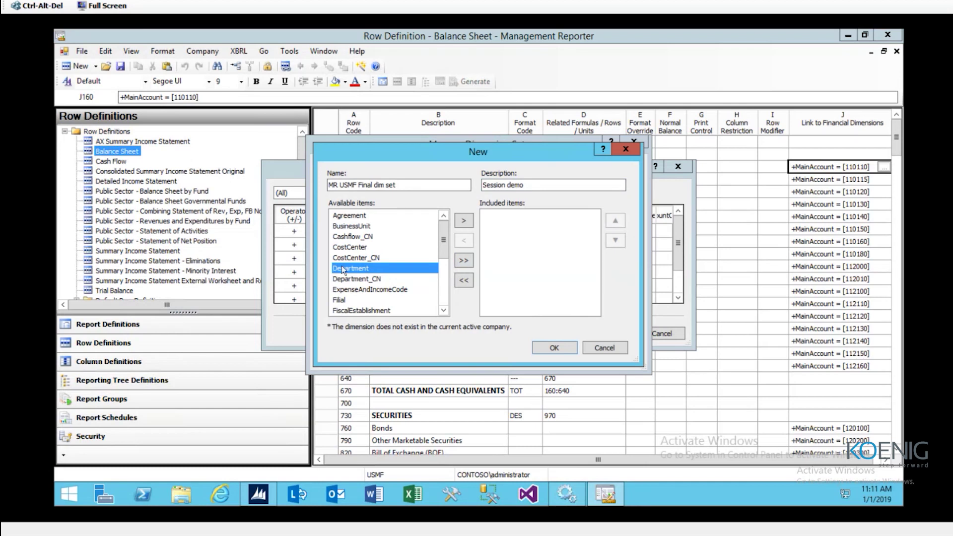
left_click(465, 221)
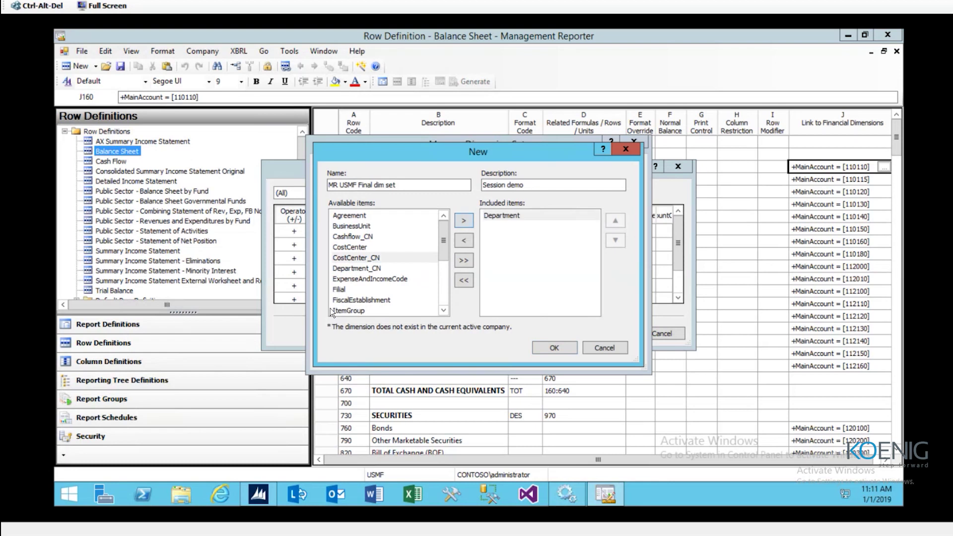
left_click(359, 248)
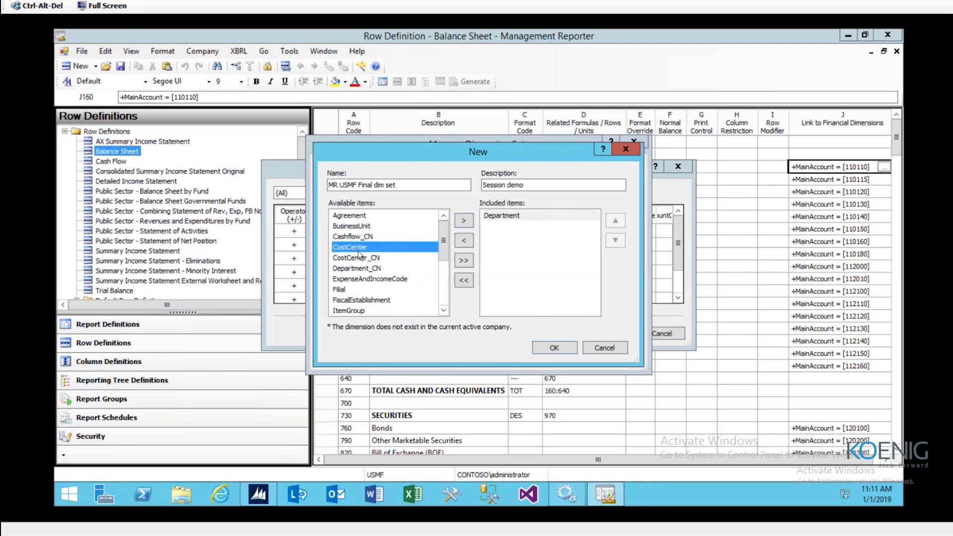
left_click(464, 221)
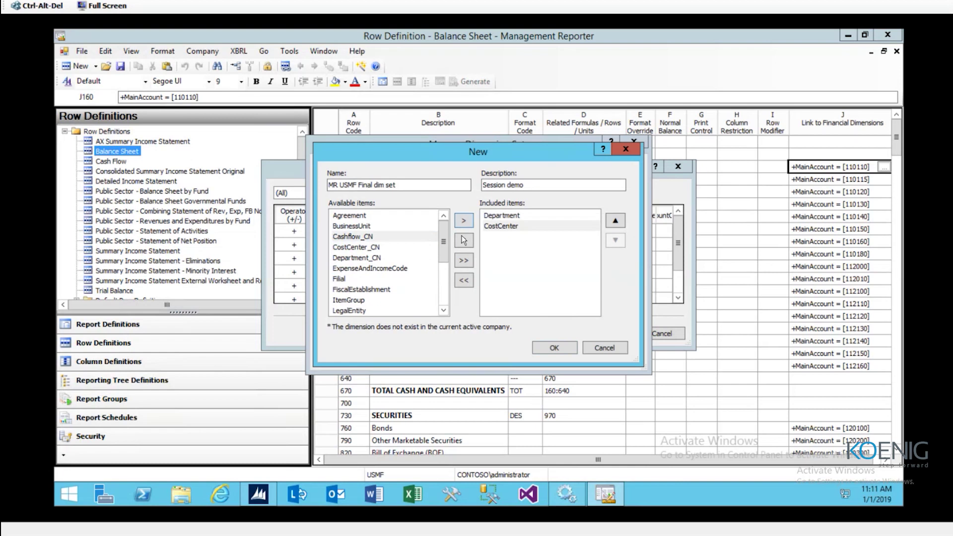
left_click_drag(443, 240, 443, 252)
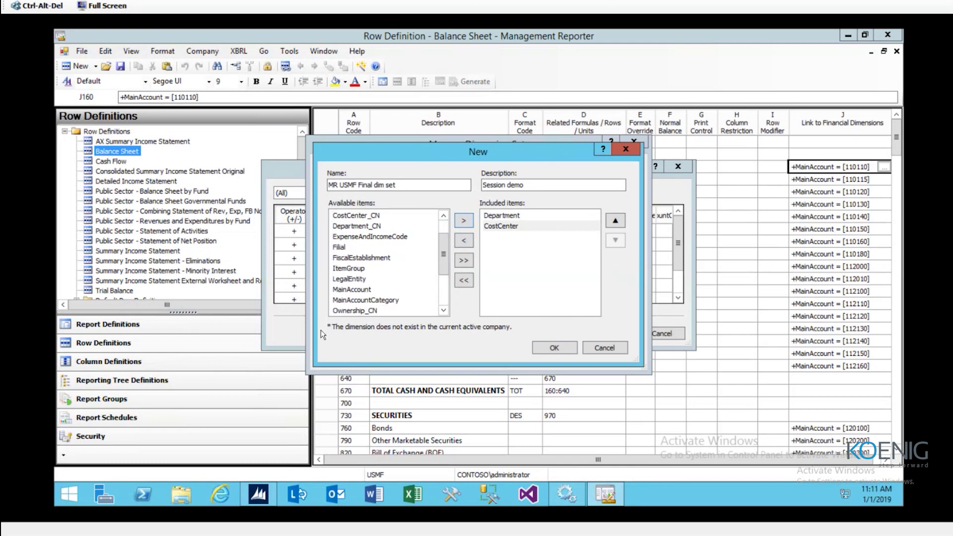
left_click(350, 289)
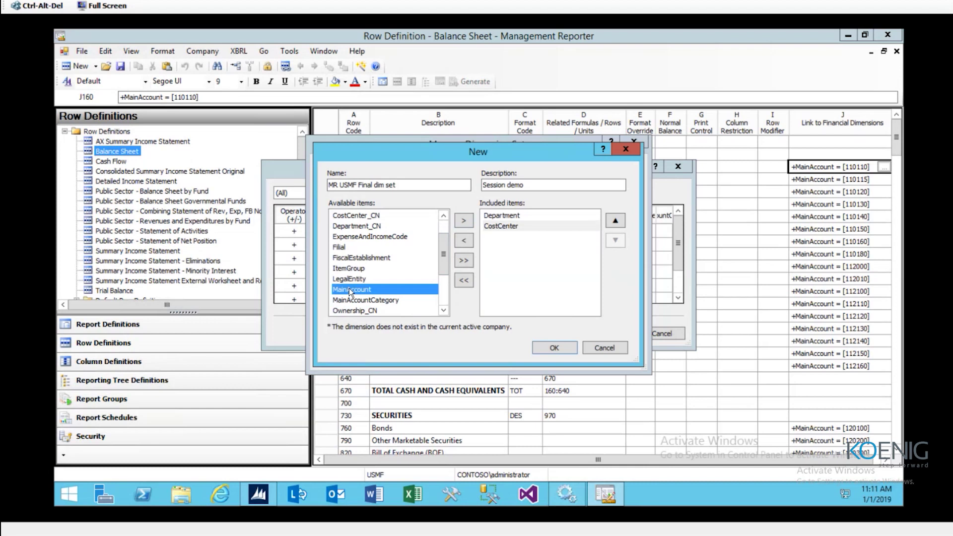
left_click(463, 221)
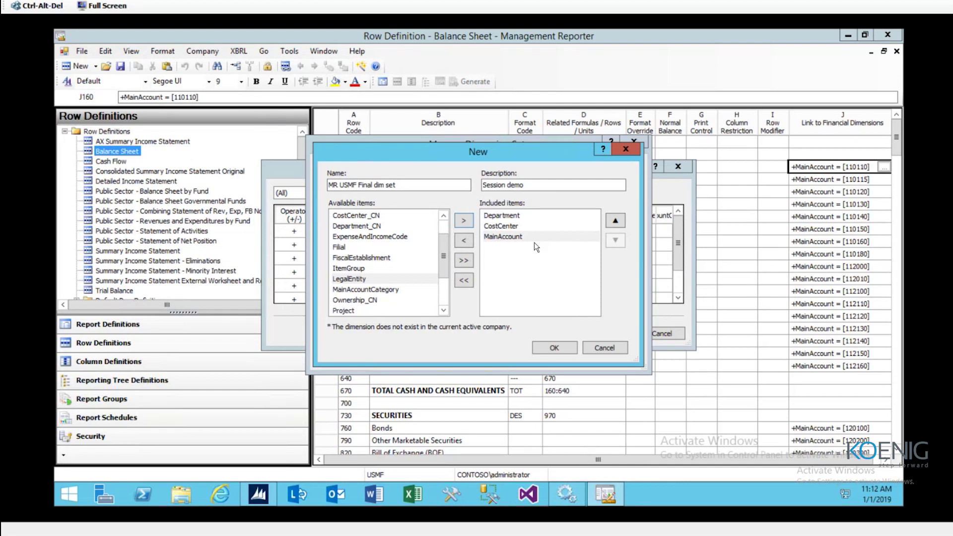
left_click(547, 349)
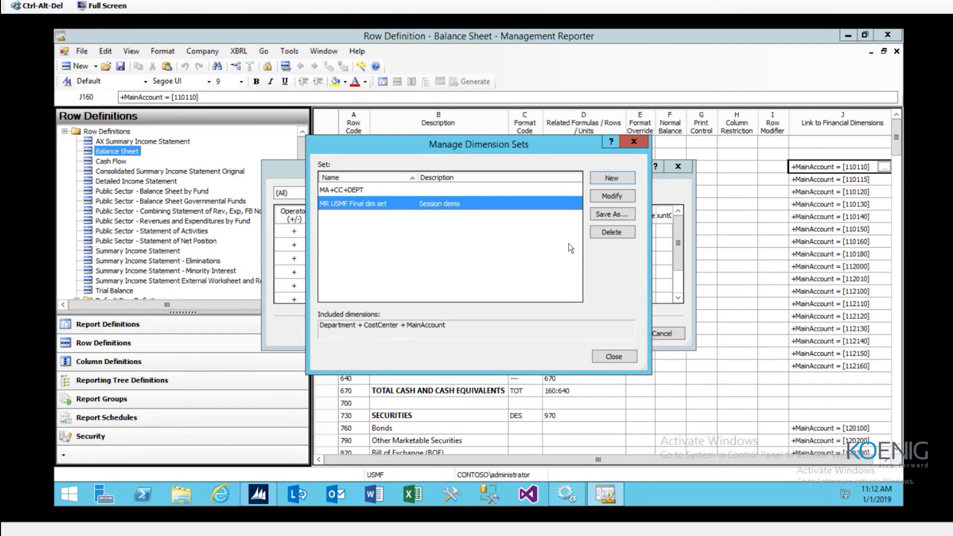
Return to row 160's Dimensions and select MR USMF Final dim set from the dropdown
left_click(615, 357)
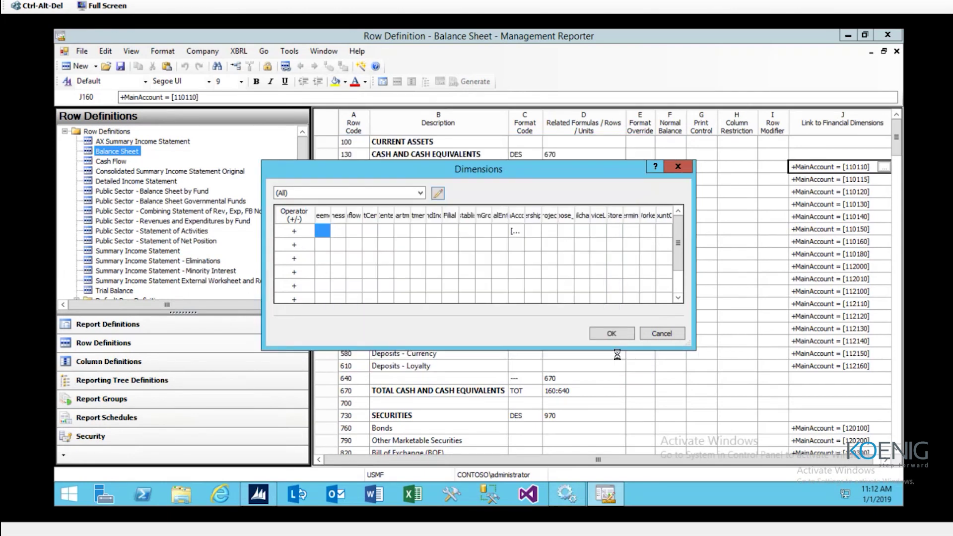
left_click(422, 194)
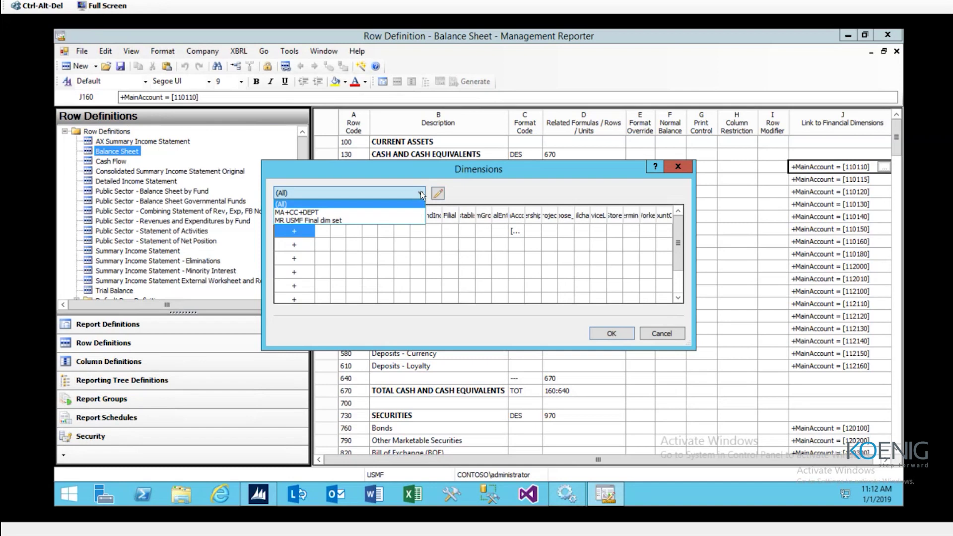
left_click(332, 221)
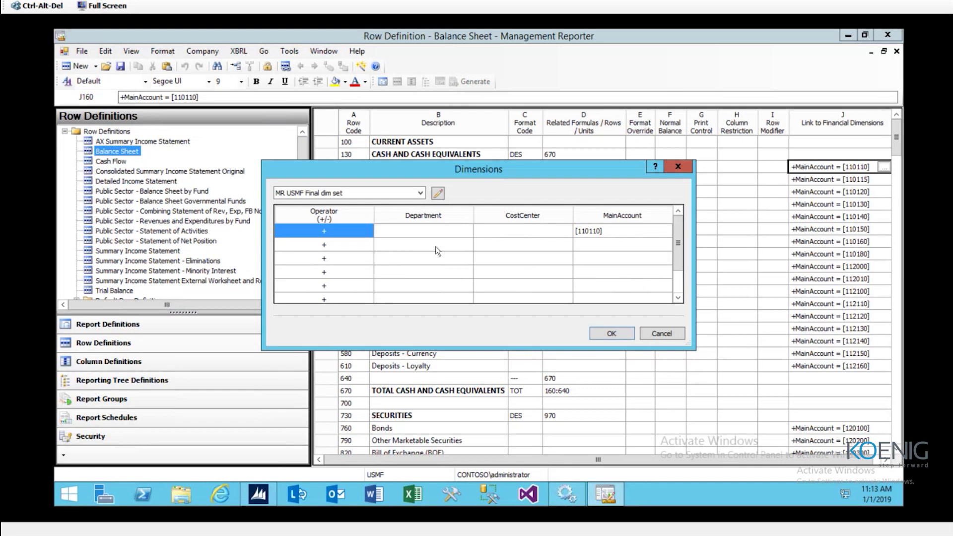
Set the Department range to 022 (Sales & Marketing) through 026 (Human Resources)
double_click(439, 231)
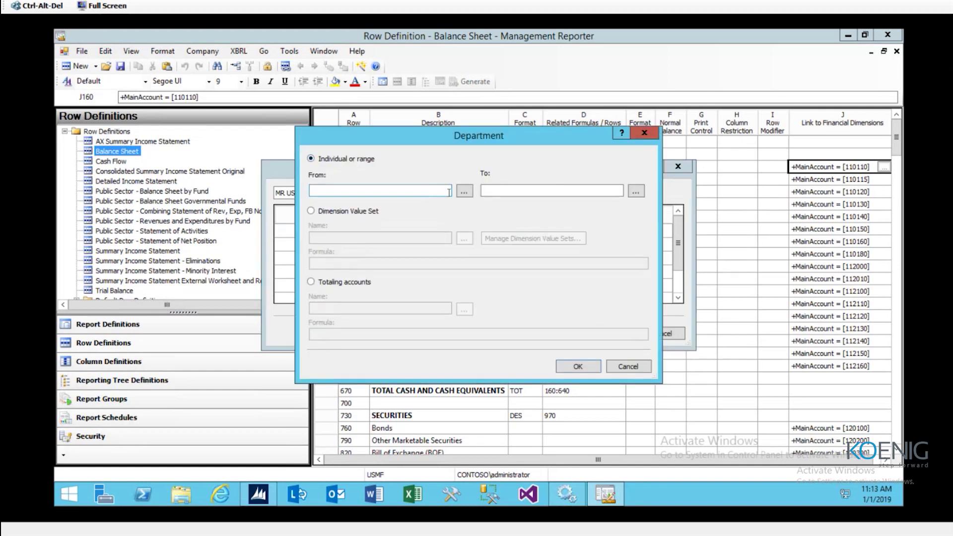
left_click(465, 192)
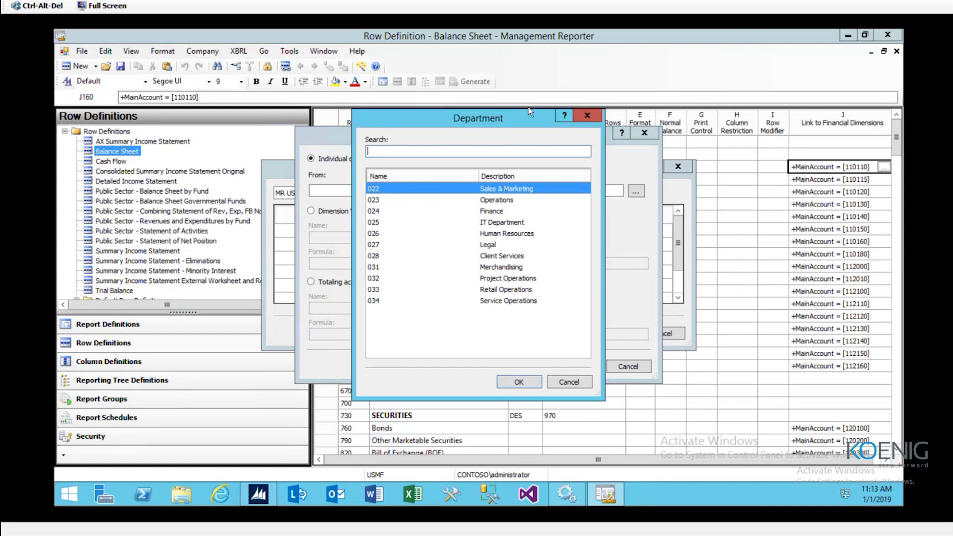
left_click(377, 191)
left_click(504, 384)
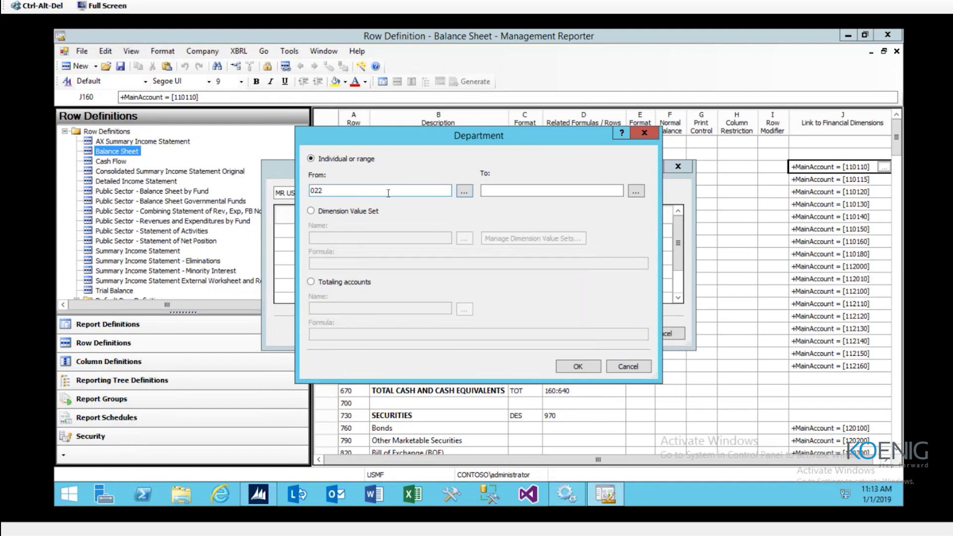
left_click(636, 191)
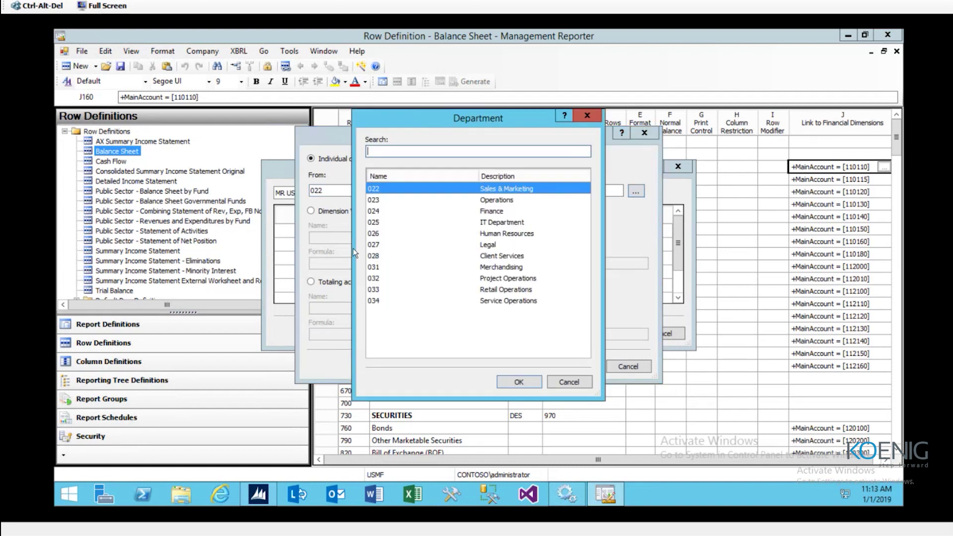
left_click(376, 234)
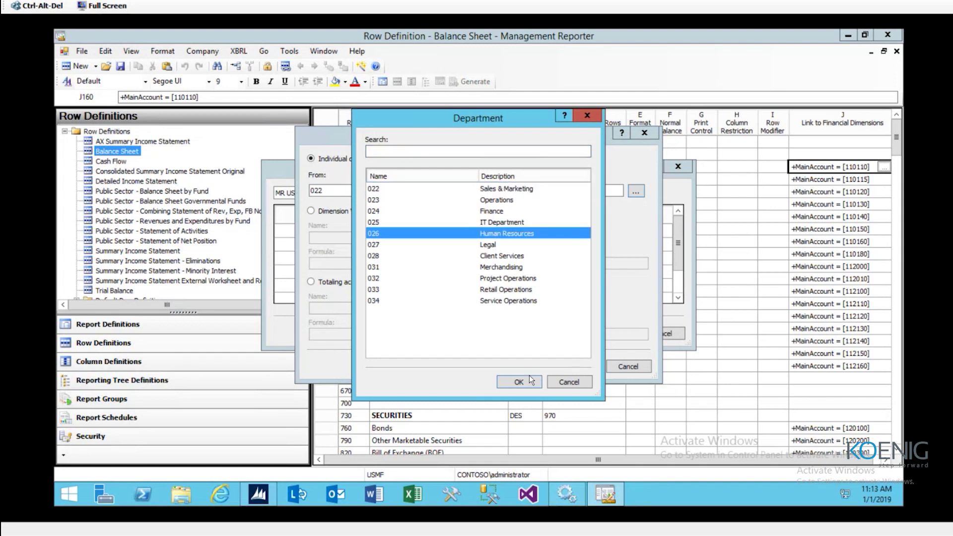
left_click(518, 386)
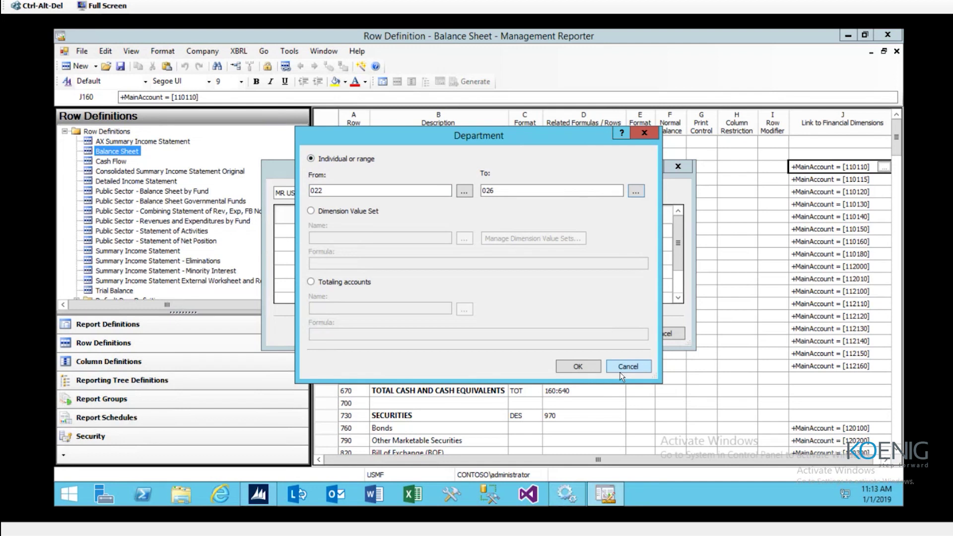
left_click(567, 370)
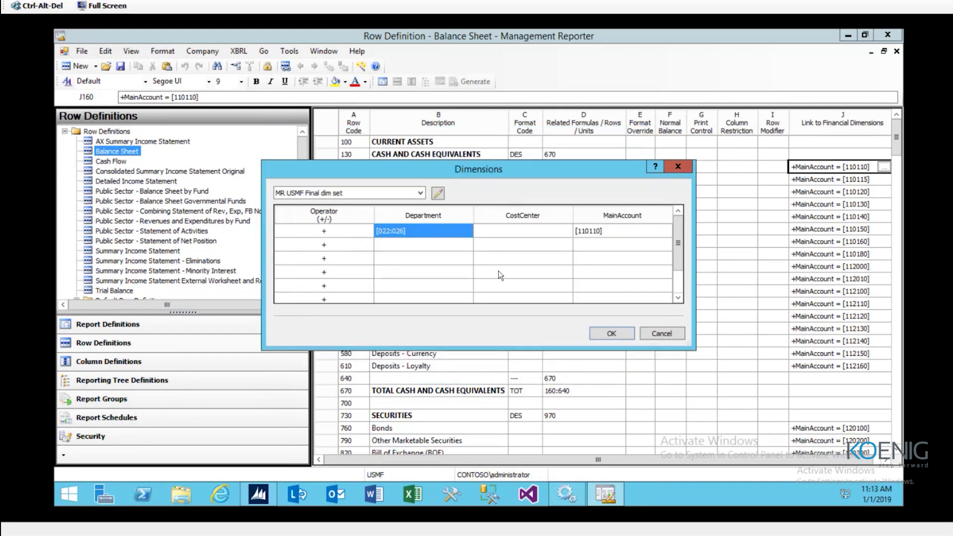
Set the CostCenter range to 008 through 008 (Marketing Campaign)
left_click(500, 231)
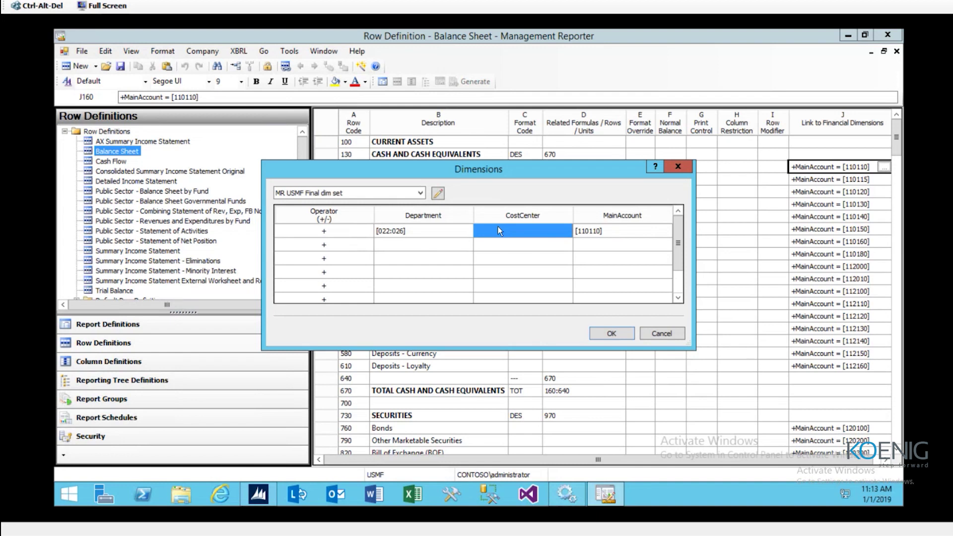
double_click(499, 227)
left_click(468, 189)
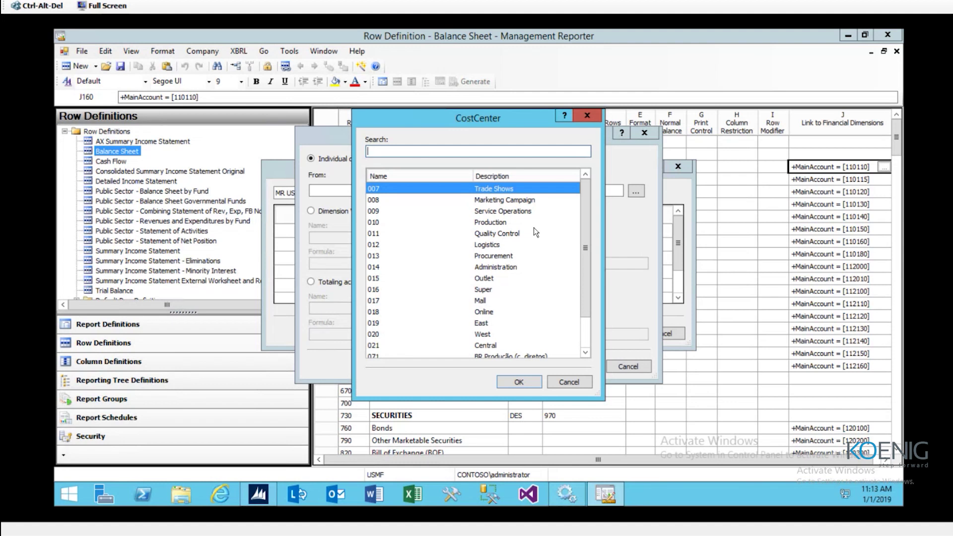
left_click(490, 203)
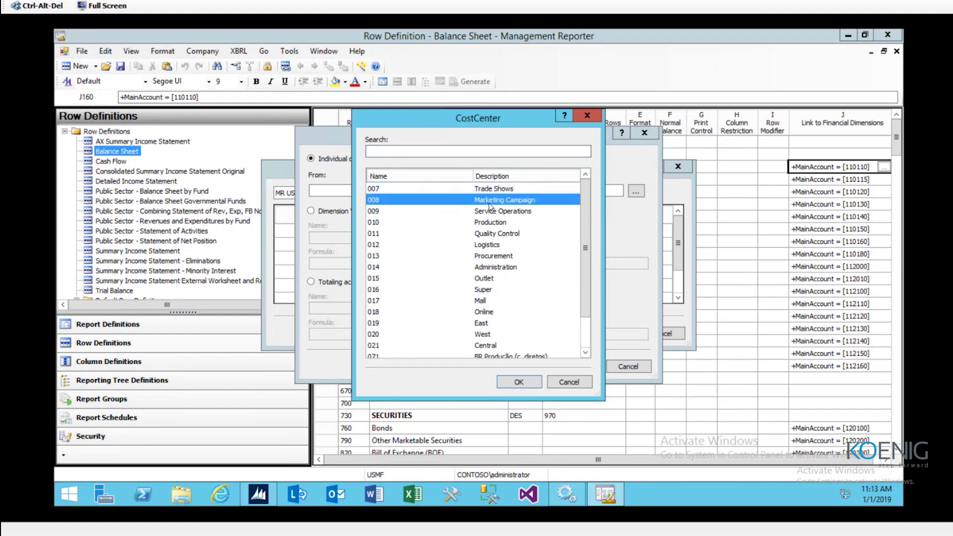
left_click(519, 383)
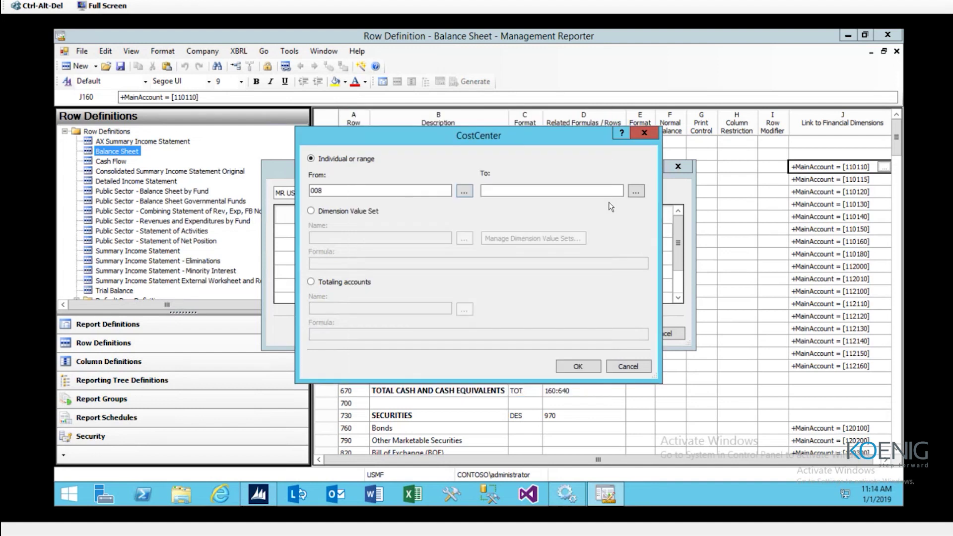
left_click(636, 191)
left_click(516, 201)
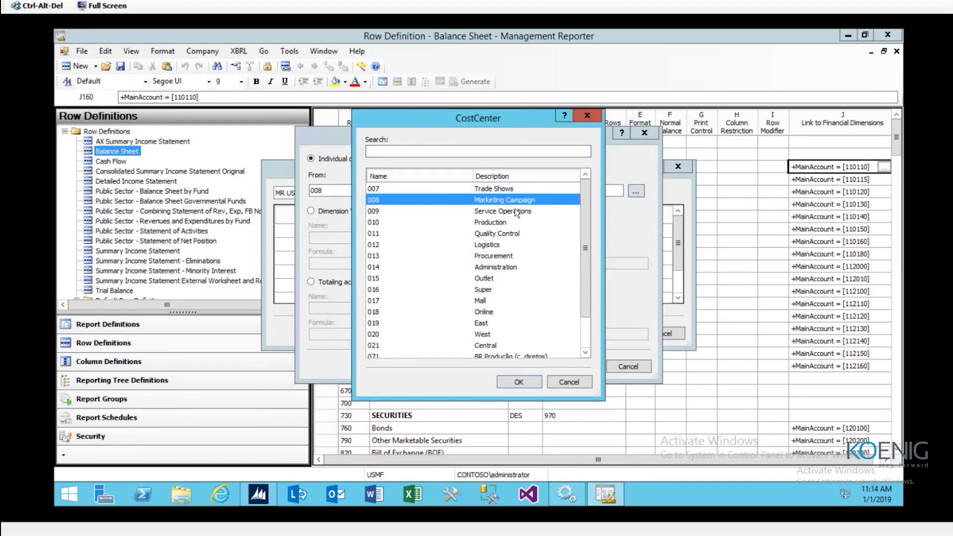
left_click(516, 379)
left_click(590, 363)
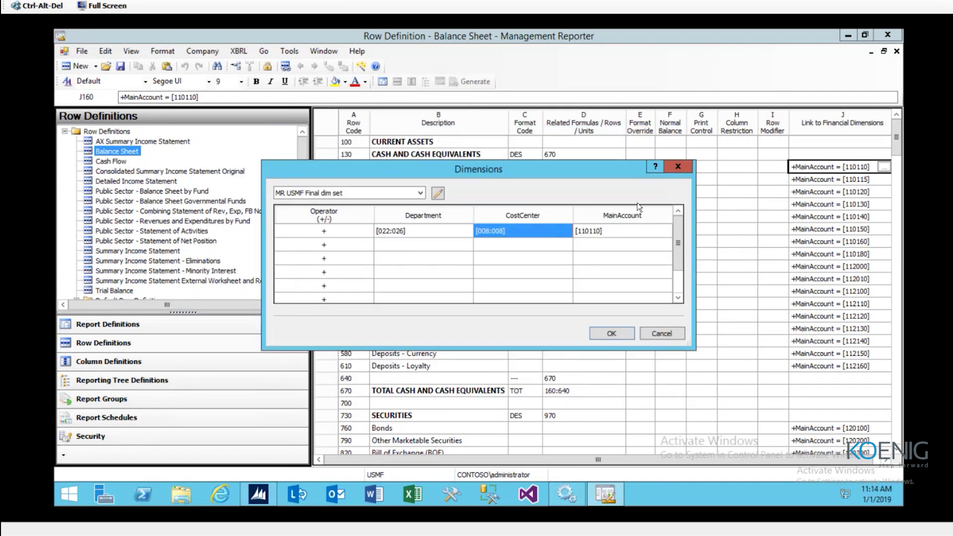
Set the MainAccount range to 110110 through 110140 and save row 160's dimension links
left_click(619, 228)
double_click(618, 230)
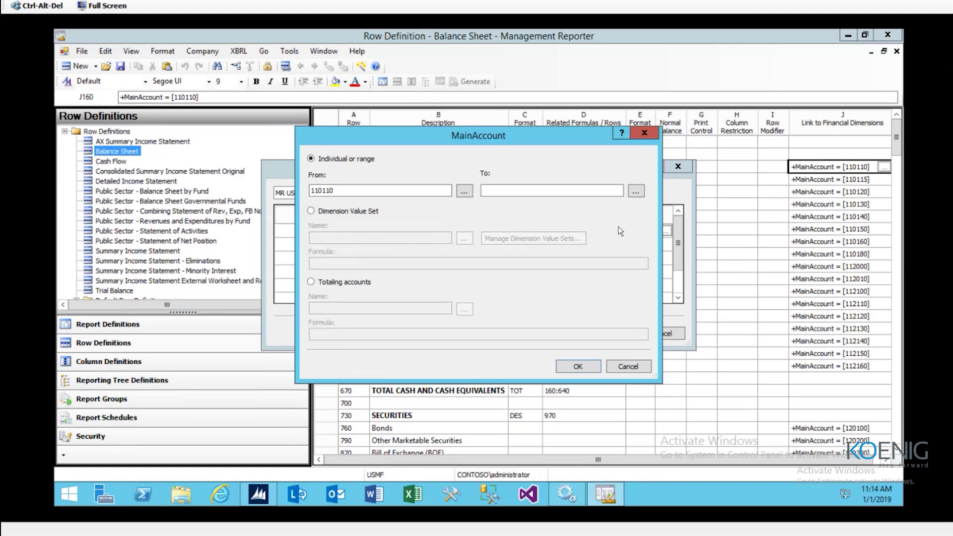
left_click(465, 191)
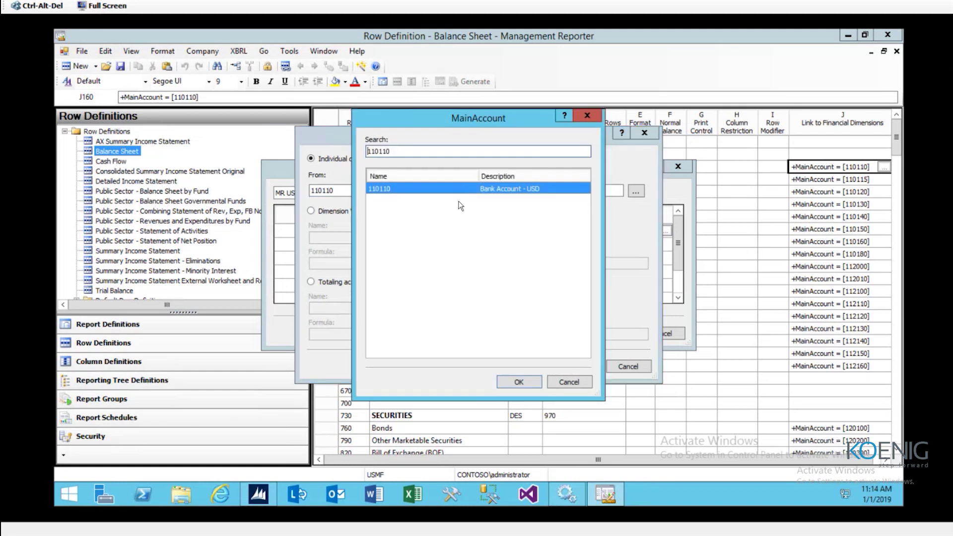
left_click(515, 379)
left_click(636, 191)
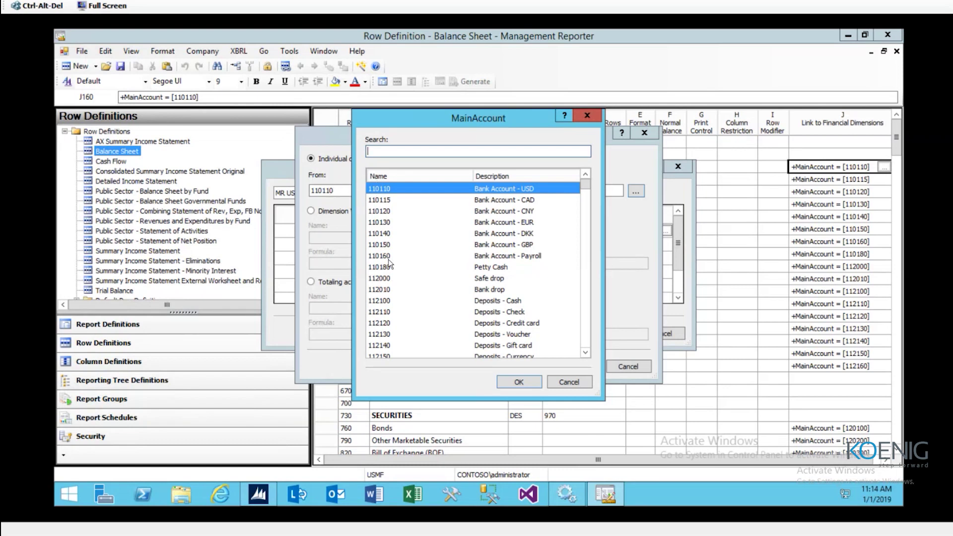
left_click(383, 234)
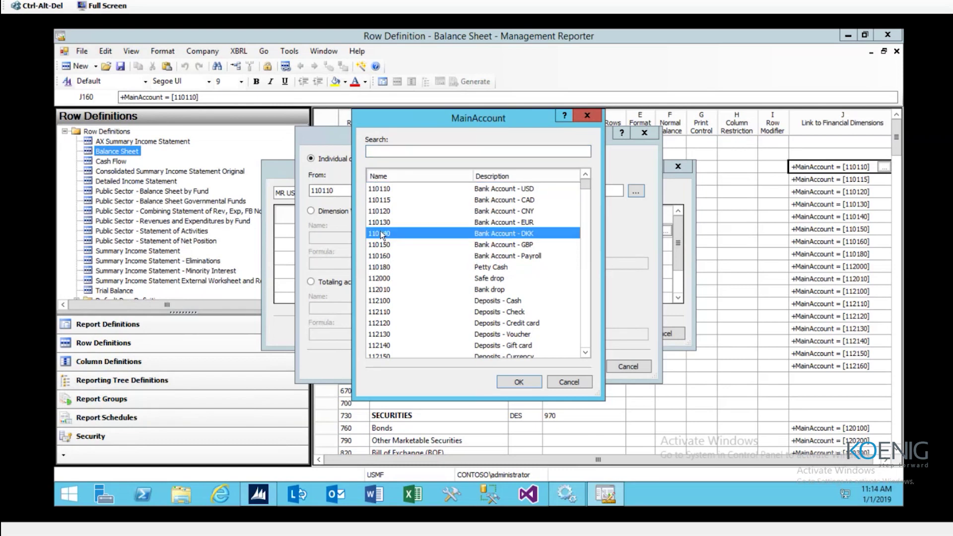
left_click(525, 382)
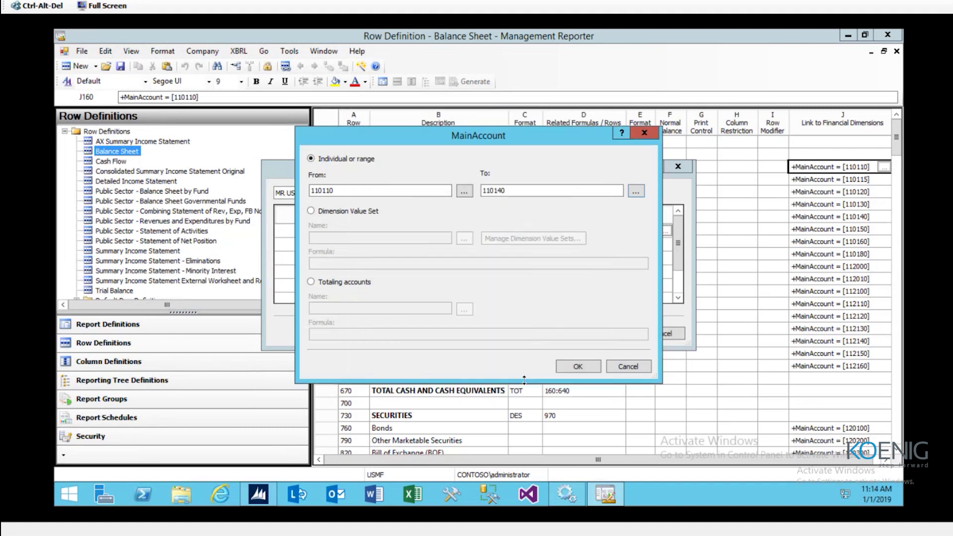
left_click(578, 367)
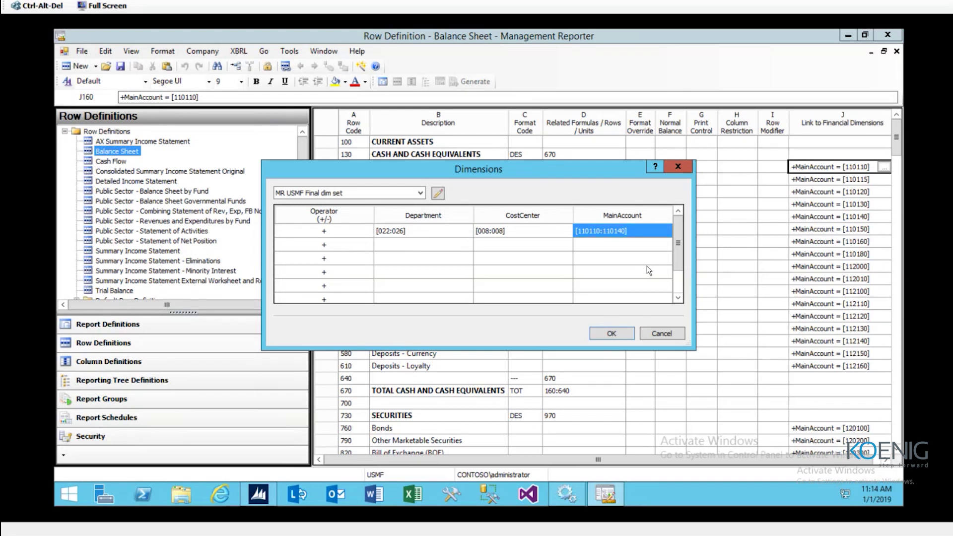
left_click(612, 333)
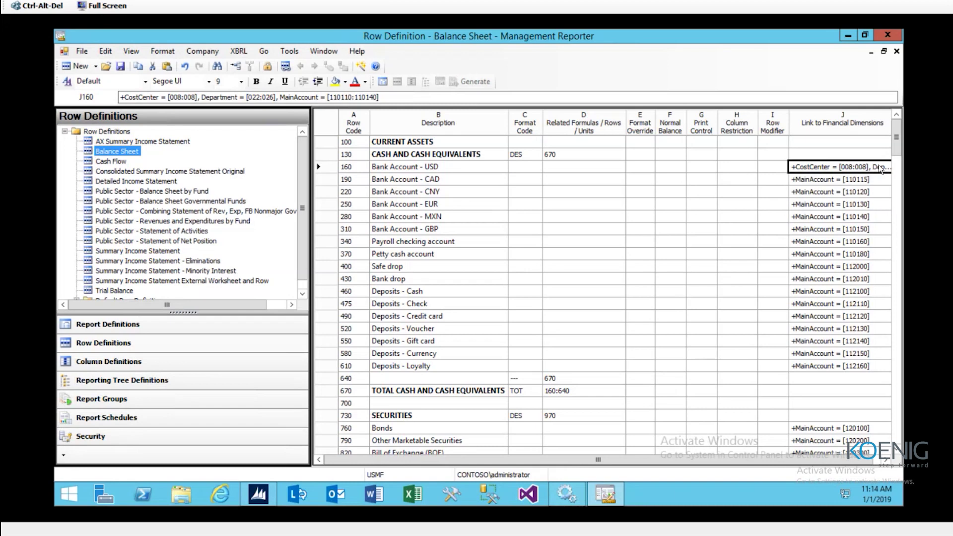
Paste row 160's dimension link into the cells for rows 190–610
left_click_drag(868, 179, 866, 376)
type("+CostCenter = [008:008], Department = [022:026], MainAccount = [110110:110140]")
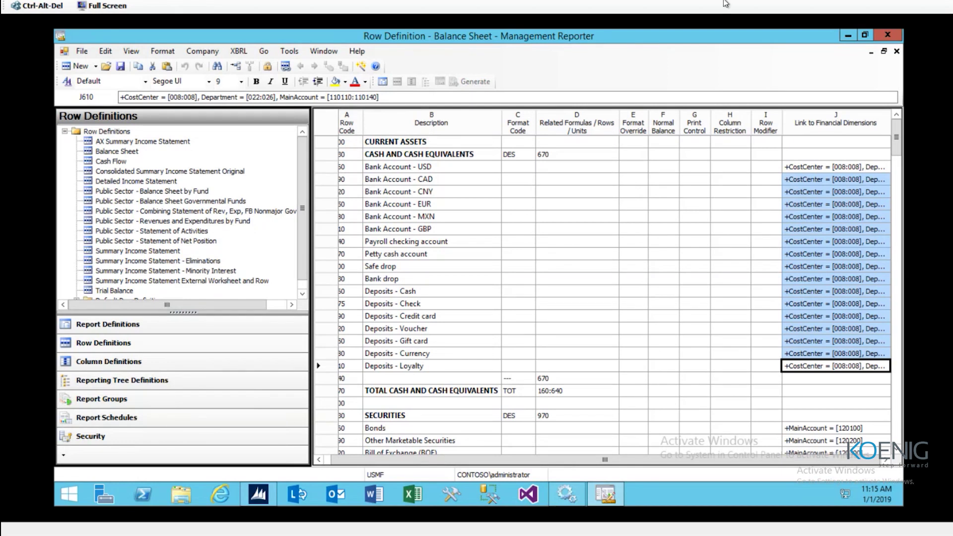
mouse_move(581, 4)
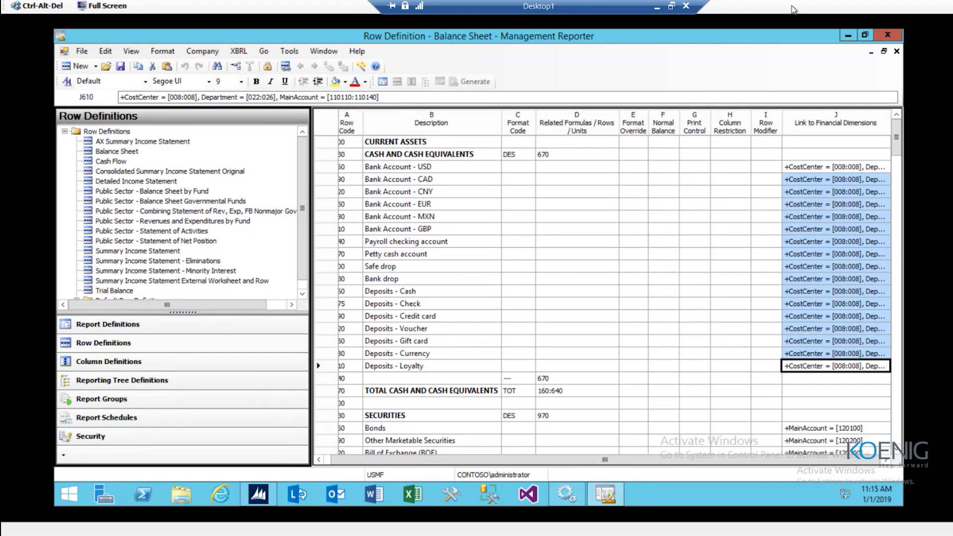
left_click(657, 6)
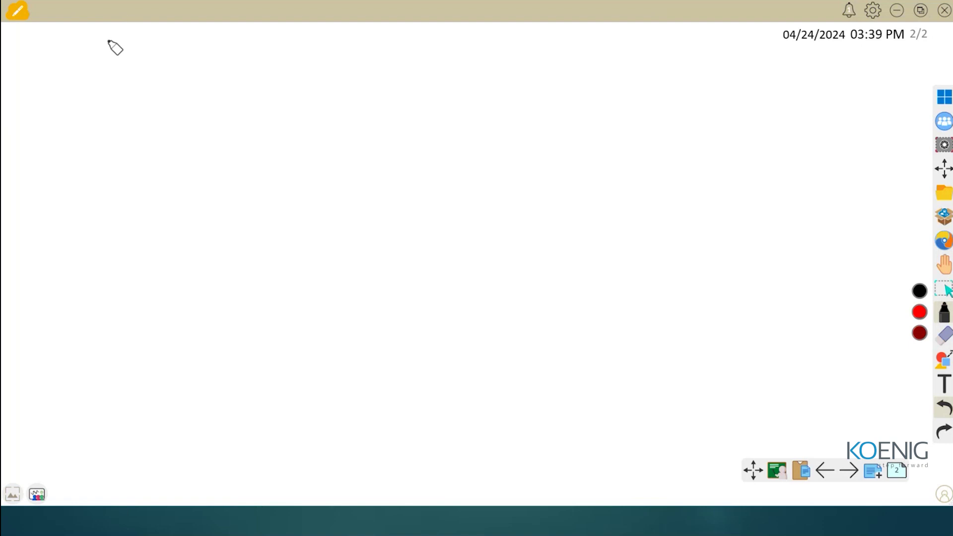
Handwrite item 1: 'Report Schedule – settings'
mouse_move(111, 61)
left_mouse_down()
mouse_move(110, 78)
mouse_move(112, 52)
mouse_move(166, 76)
left_mouse_up()
mouse_move(167, 70)
left_mouse_down()
mouse_move(219, 81)
mouse_move(277, 57)
mouse_move(398, 64)
left_mouse_up()
left_click(414, 64)
left_click_drag(462, 62, 481, 62)
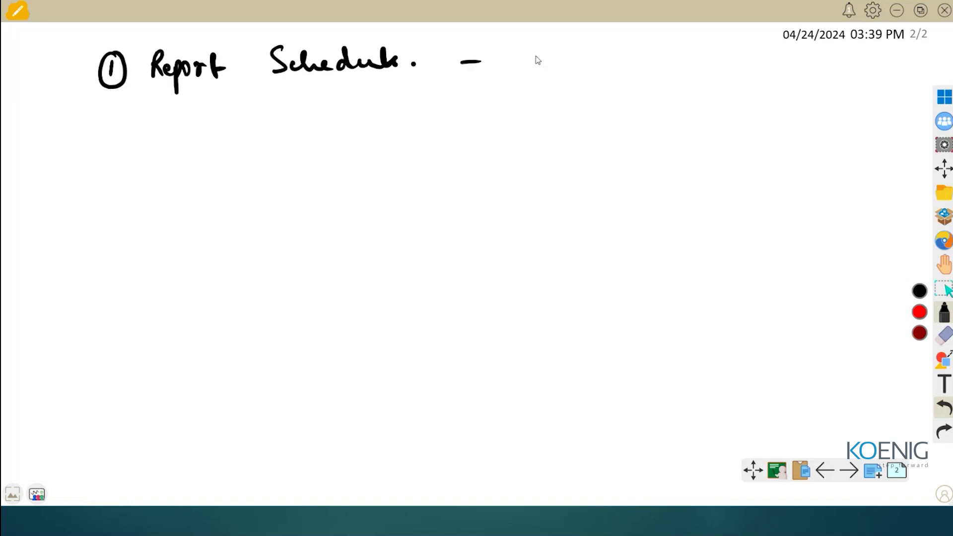
mouse_move(546, 59)
left_mouse_down()
mouse_move(616, 53)
mouse_move(594, 50)
left_mouse_up()
left_click(592, 44)
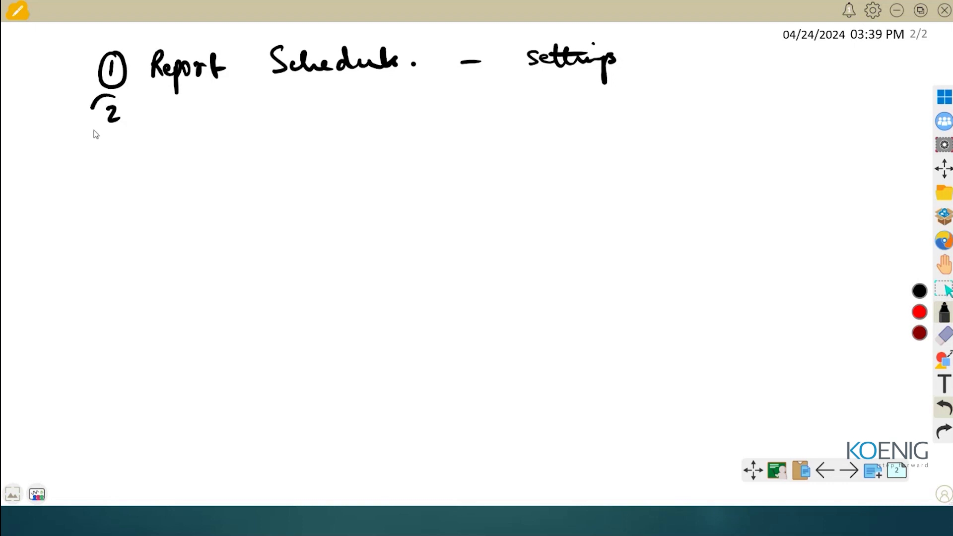
Handwrite starred item 2 'Report definition – final name & setup' and begin item 3 'Column definition'
mouse_move(96, 134)
left_mouse_down()
mouse_move(117, 96)
mouse_move(156, 127)
mouse_move(181, 124)
left_mouse_up()
mouse_move(181, 113)
left_mouse_down()
mouse_move(184, 144)
mouse_move(222, 100)
mouse_move(230, 115)
mouse_move(357, 116)
left_mouse_up()
left_click(328, 94)
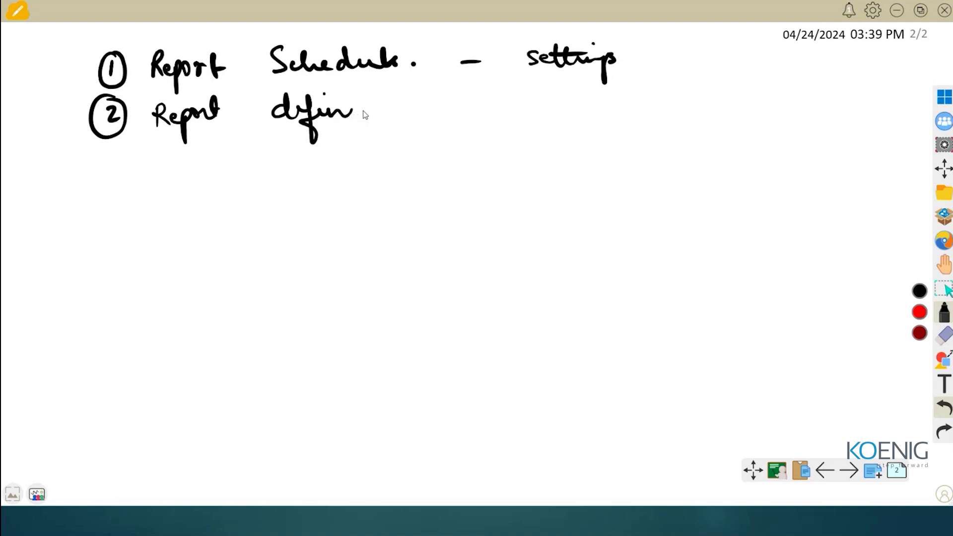
mouse_move(354, 107)
left_mouse_down()
mouse_move(418, 114)
mouse_move(388, 103)
left_mouse_up()
left_click(416, 97)
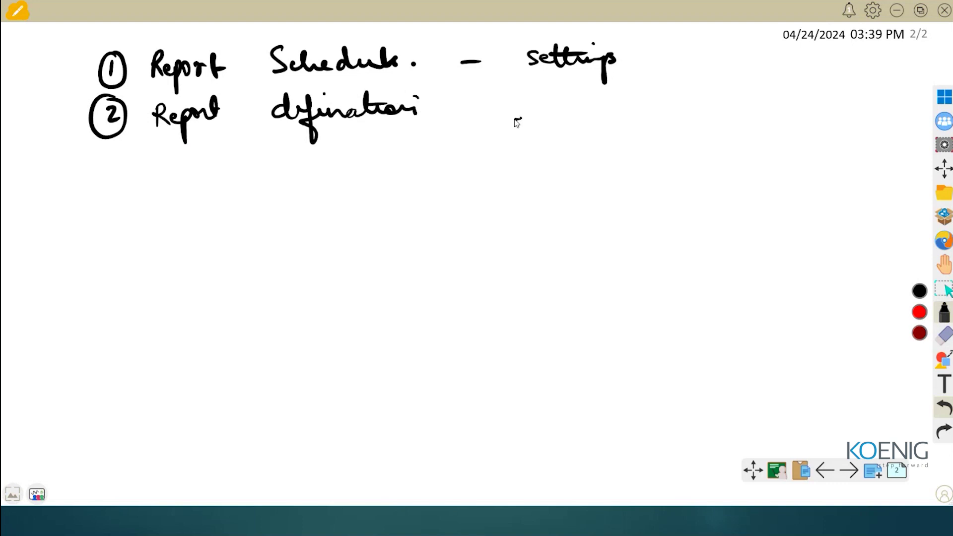
left_click_drag(512, 119, 624, 113)
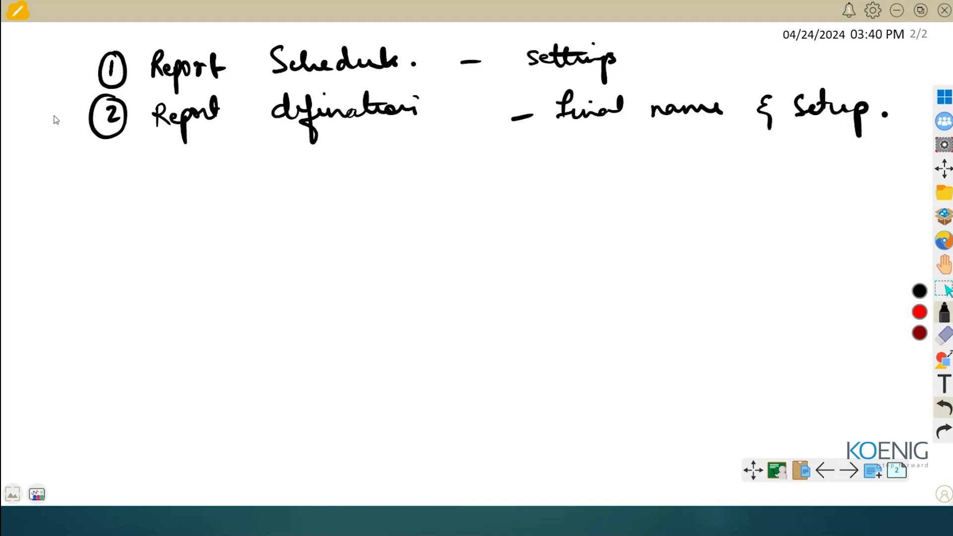
mouse_move(56, 108)
left_mouse_down()
mouse_move(51, 125)
mouse_move(64, 110)
mouse_move(52, 127)
left_mouse_up()
mouse_move(103, 166)
left_mouse_down()
mouse_move(111, 182)
mouse_move(165, 161)
mouse_move(273, 176)
left_mouse_up()
mouse_move(334, 159)
left_mouse_down()
mouse_move(338, 149)
mouse_move(378, 171)
mouse_move(425, 160)
mouse_move(420, 169)
mouse_move(442, 177)
mouse_move(486, 165)
mouse_move(476, 158)
mouse_move(599, 171)
mouse_move(618, 152)
mouse_move(648, 169)
mouse_move(671, 164)
left_mouse_up()
Finish item 3 with '(New)' and write item 4 'Row definition – (existing)'
left_click_drag(576, 149, 583, 186)
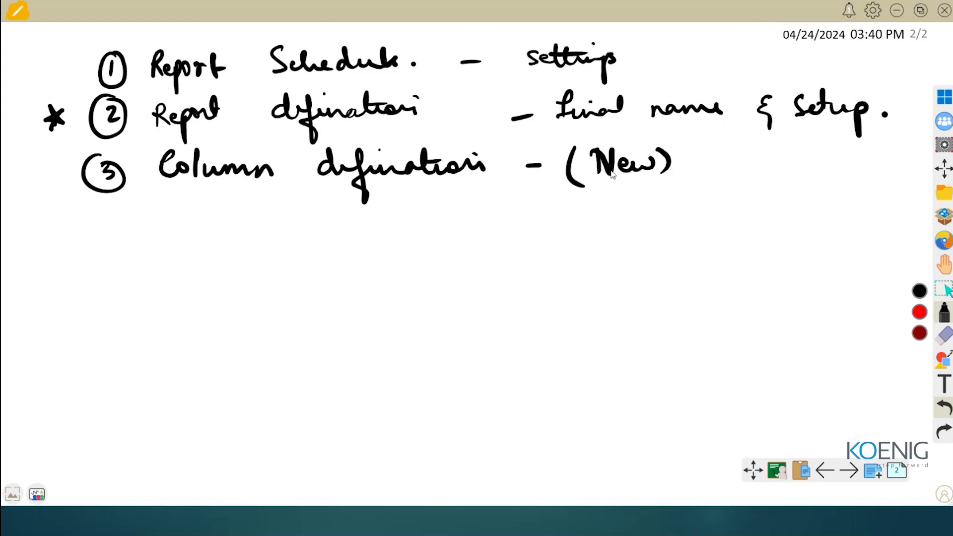
mouse_move(108, 211)
left_mouse_down()
mouse_move(102, 229)
mouse_move(116, 233)
mouse_move(117, 204)
left_mouse_up()
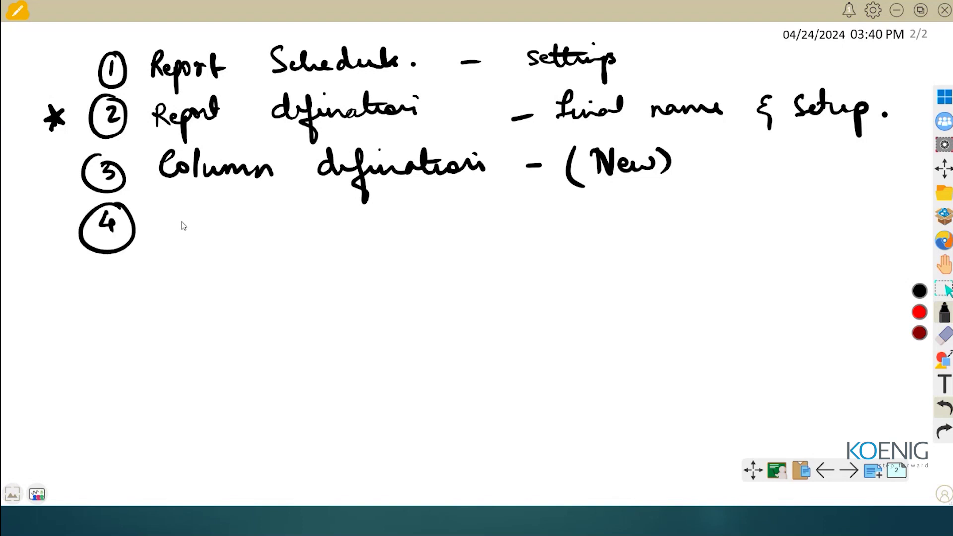
left_click_drag(193, 225, 231, 218)
mouse_move(321, 219)
left_mouse_down()
mouse_move(356, 255)
mouse_move(377, 229)
mouse_move(468, 216)
mouse_move(416, 210)
left_mouse_up()
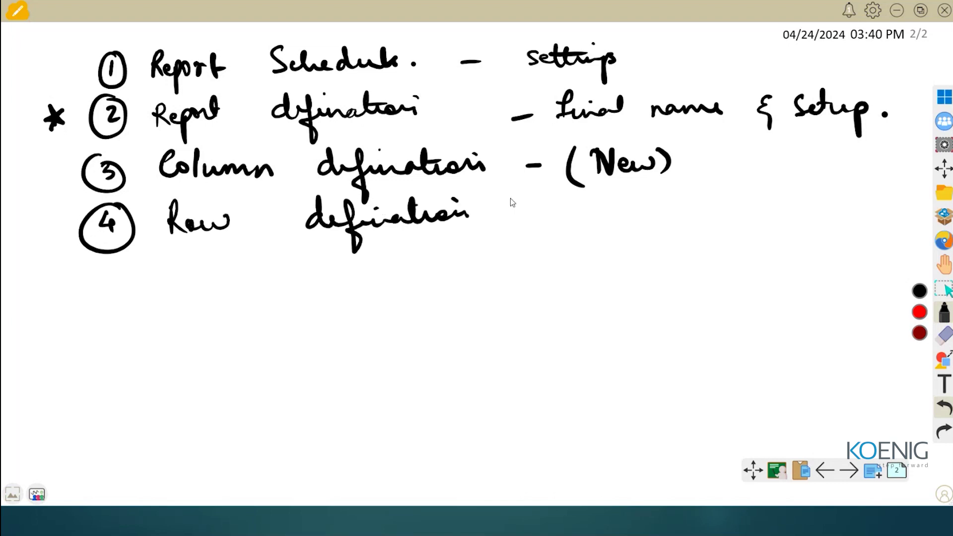
mouse_move(497, 204)
left_mouse_down()
mouse_move(522, 203)
mouse_move(543, 231)
mouse_move(620, 208)
mouse_move(664, 238)
left_mouse_up()
mouse_move(615, 210)
left_mouse_down()
mouse_move(669, 189)
mouse_move(685, 229)
mouse_move(745, 206)
mouse_move(781, 237)
mouse_move(863, 233)
mouse_move(892, 260)
left_mouse_up()
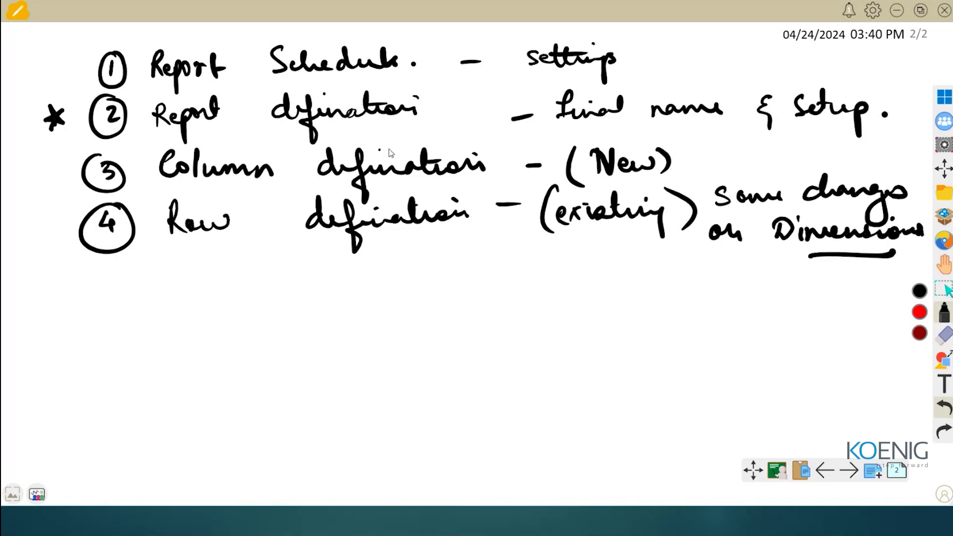
Underline the list, tick items 3 and 4, draw an arrow to item 2, and return to Management Reporter
left_click_drag(42, 297, 753, 301)
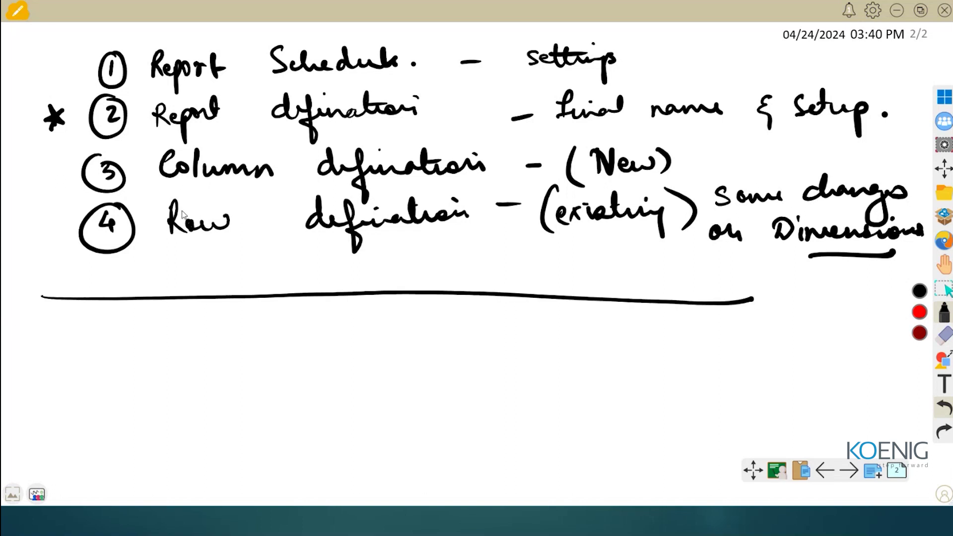
left_click(45, 174)
left_click_drag(46, 182, 95, 160)
left_click_drag(48, 237, 92, 223)
mouse_move(51, 258)
left_mouse_down()
mouse_move(23, 225)
mouse_move(99, 146)
left_mouse_up()
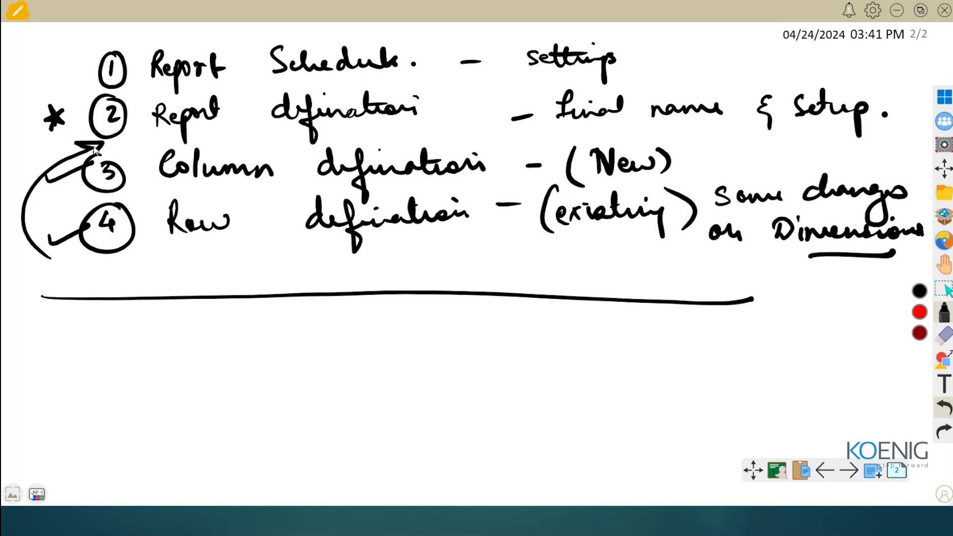
key("alt+Tab")
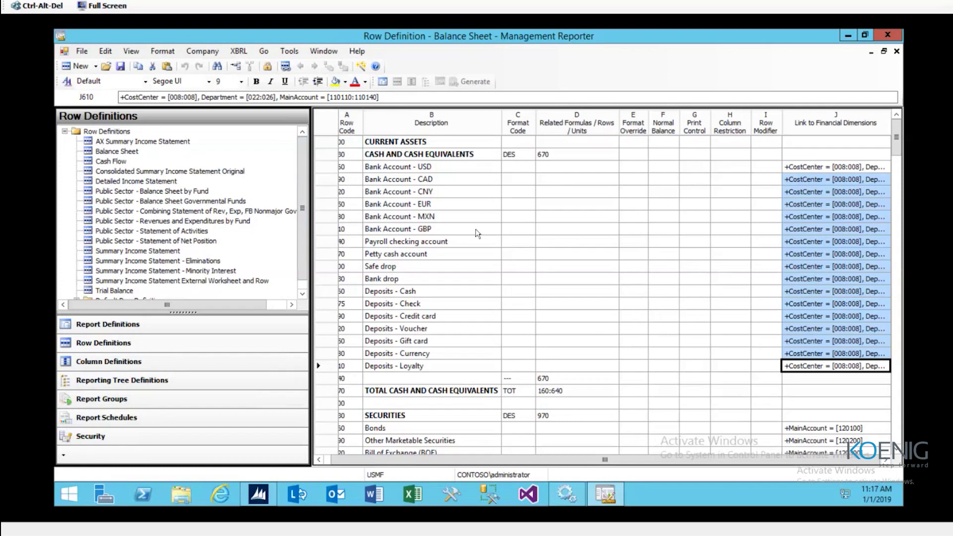
Create a new report definition from Report Definitions, accepting the save and row-definition prompts
left_click(141, 328)
left_click(96, 66)
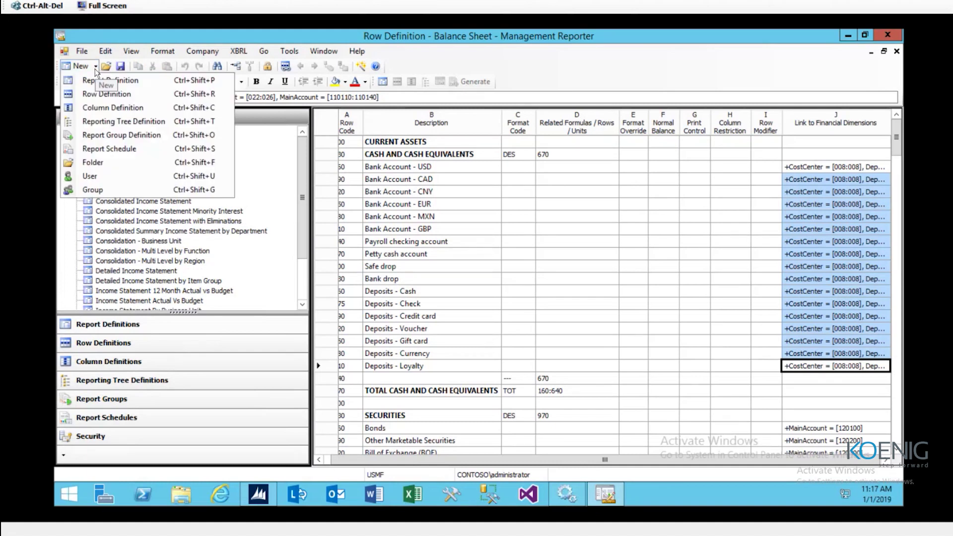
left_click(92, 81)
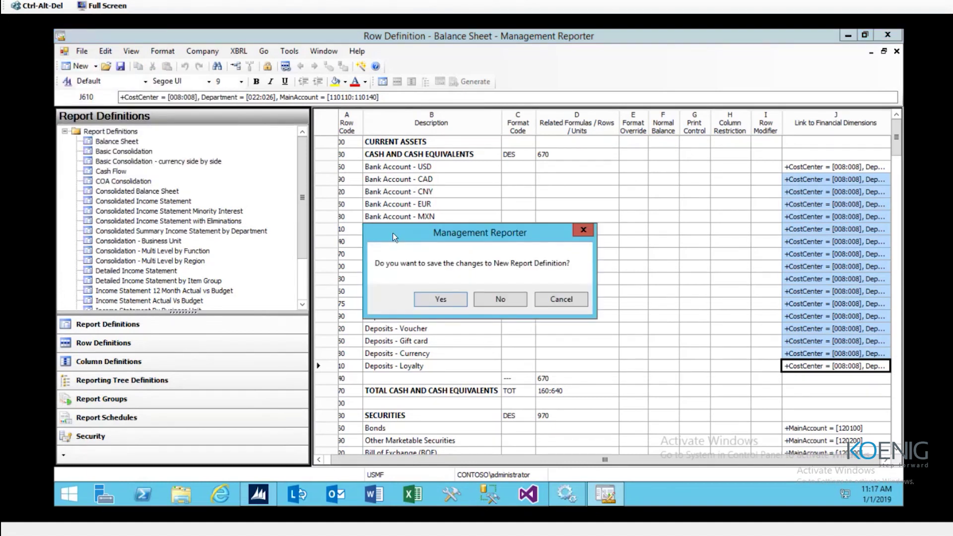
left_click(441, 299)
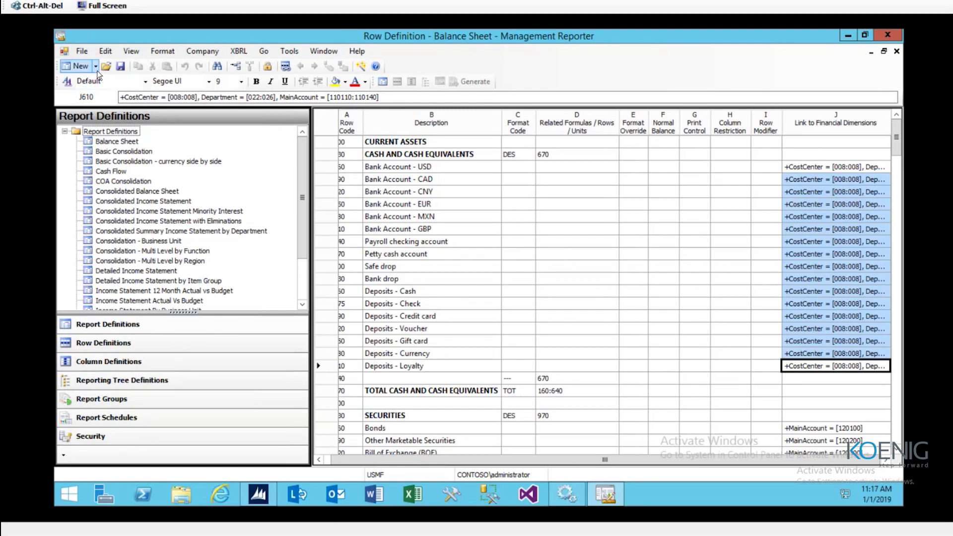
left_click(96, 66)
left_click(95, 80)
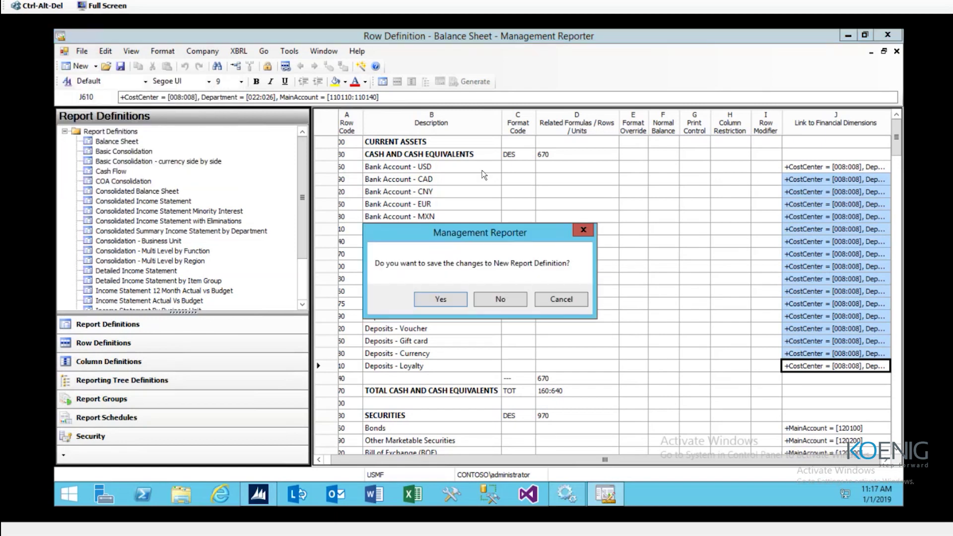
left_click(441, 299)
left_click(592, 303)
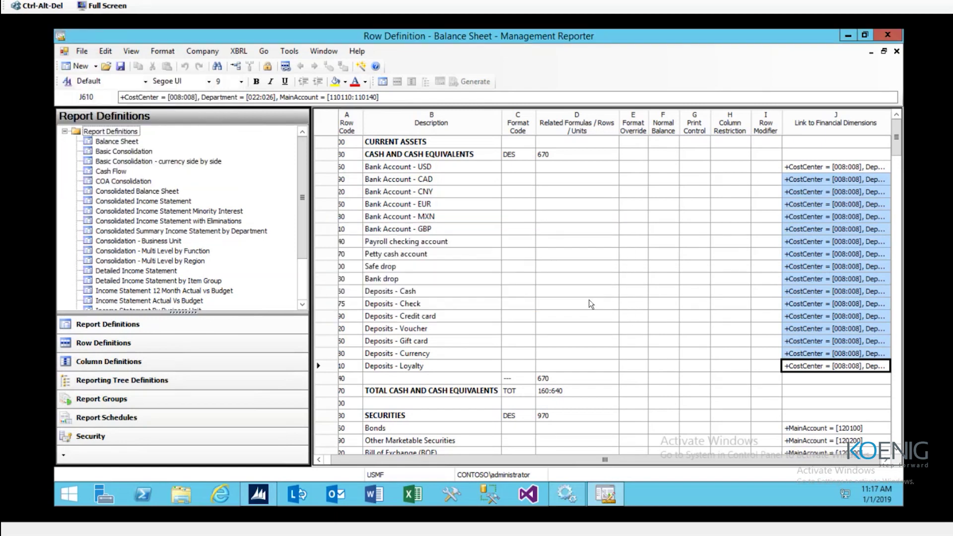
left_click(96, 66)
left_click(94, 80)
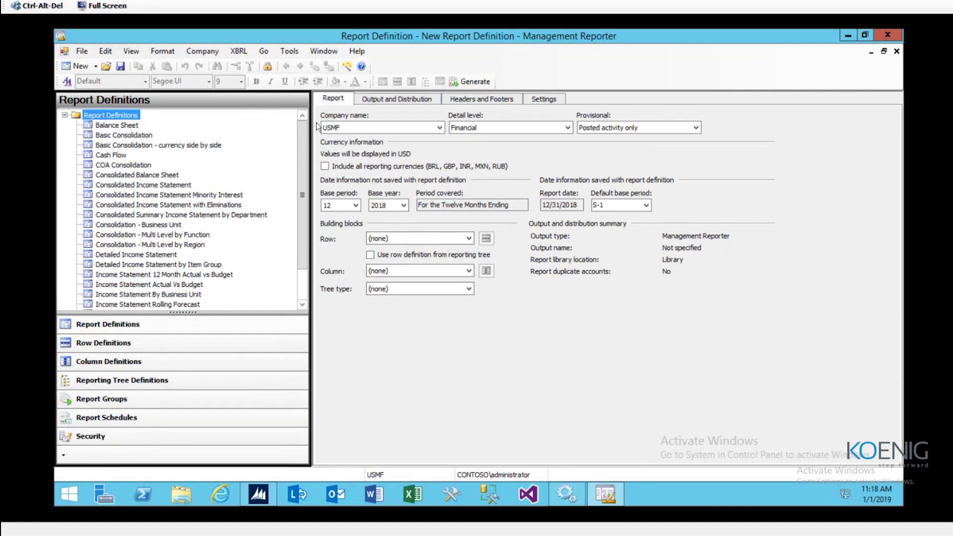
Set detail level to Financial, Account, & Transaction, keeping base period 12, year 2018, default S-1
left_click(567, 127)
left_click(547, 156)
left_click(356, 206)
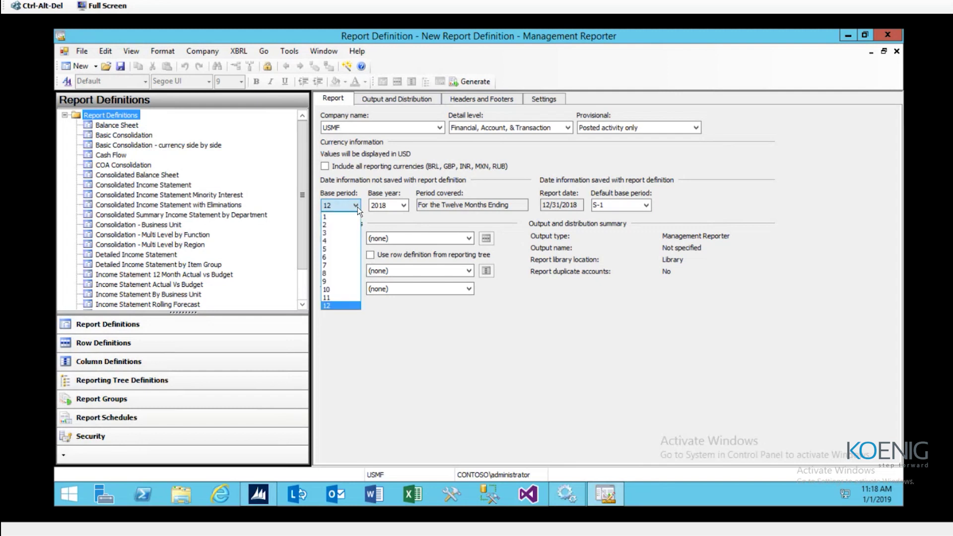
left_click(340, 305)
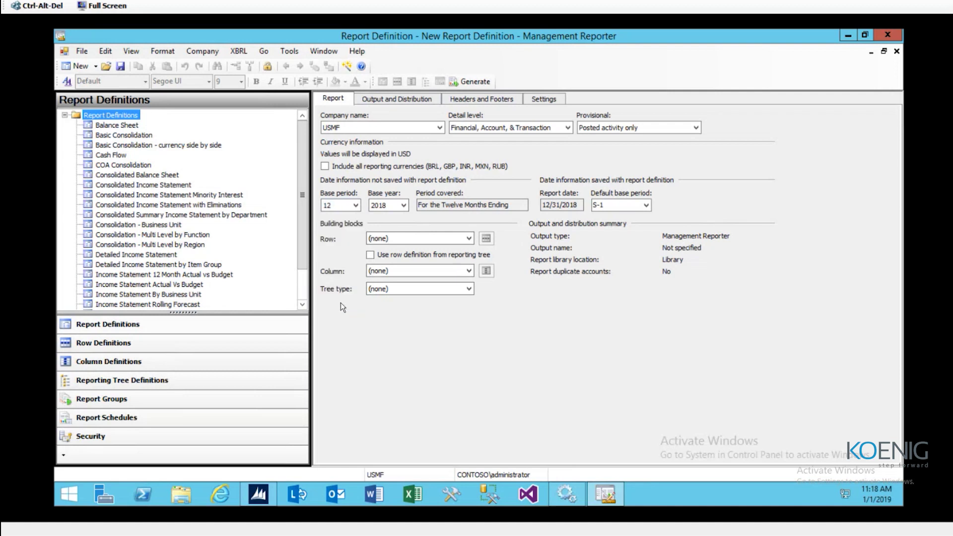
left_click(404, 206)
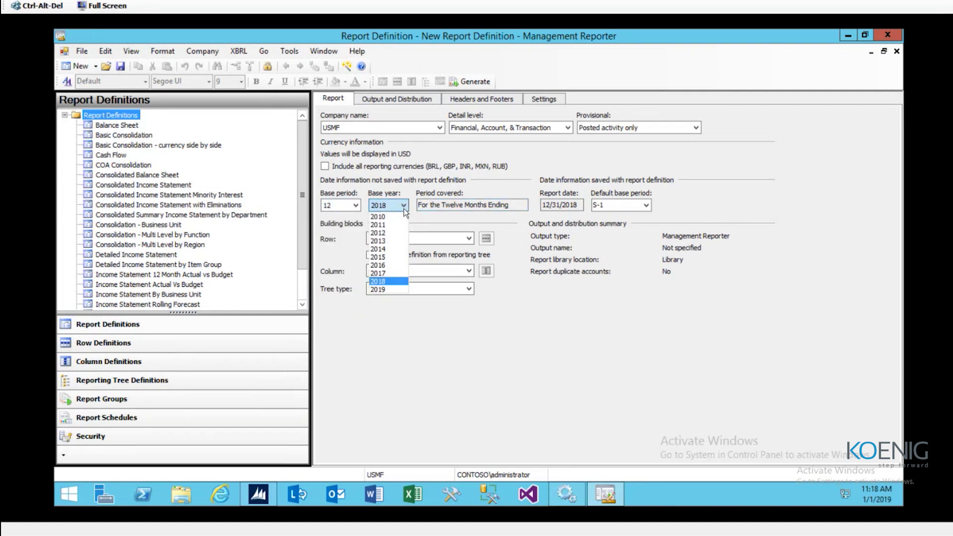
left_click(391, 282)
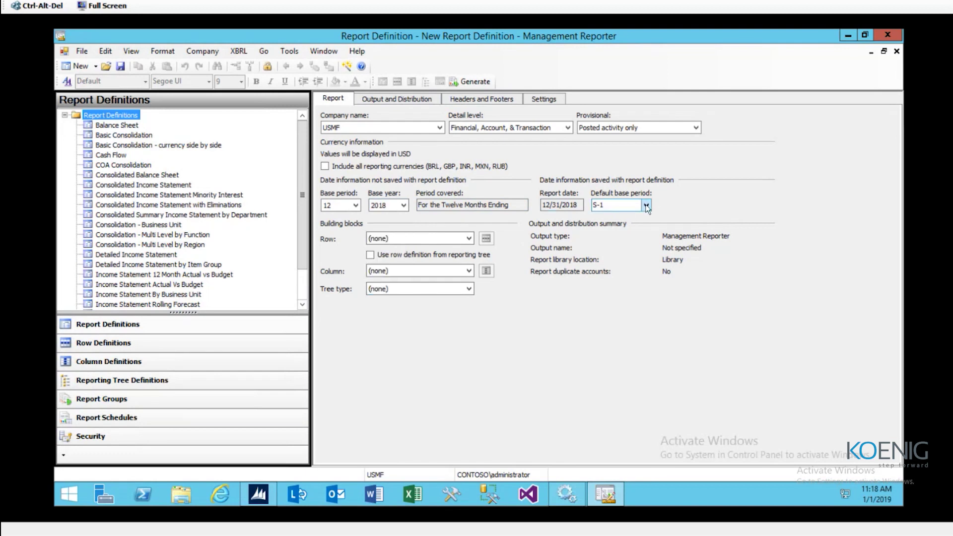
left_click(647, 206)
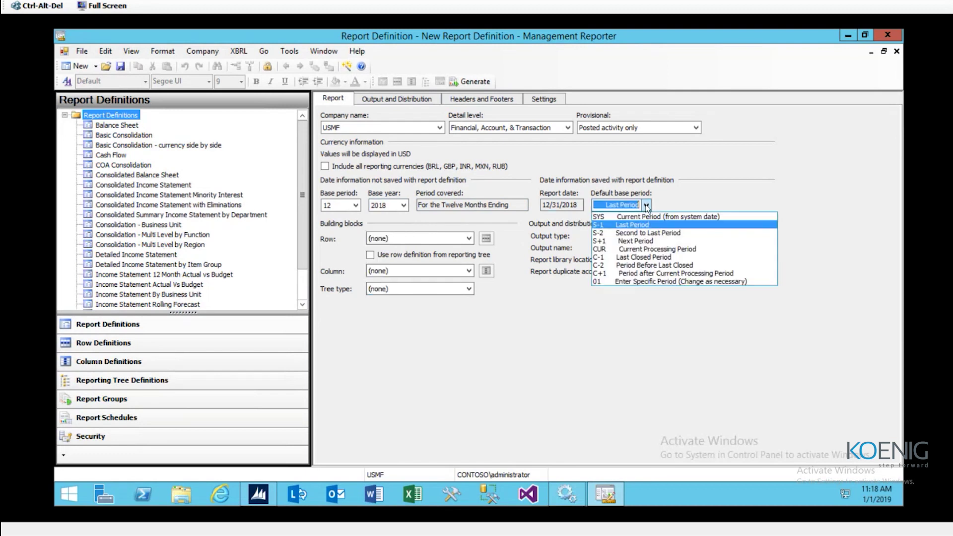
left_click(584, 361)
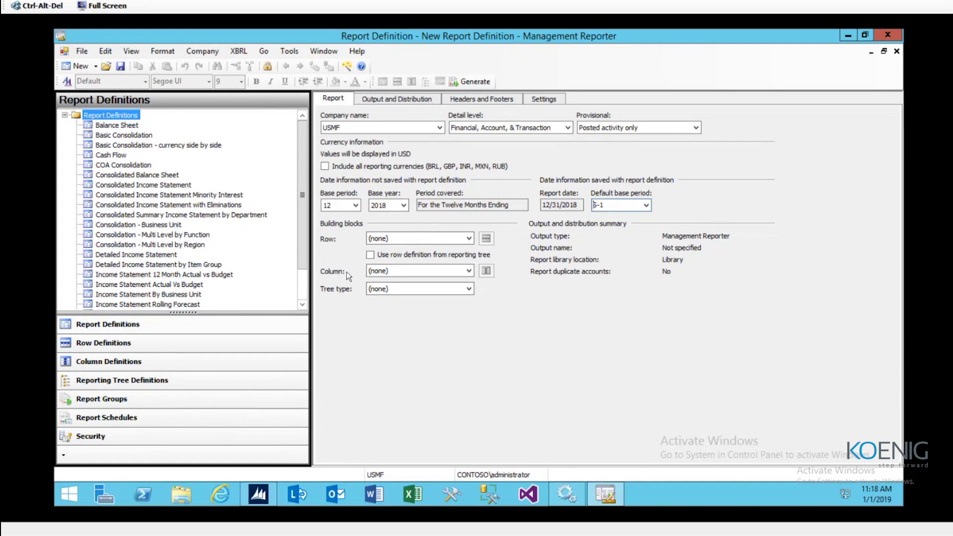
Choose MR USMF test as the column definition and Balance Sheet as the row definition
left_click(469, 272)
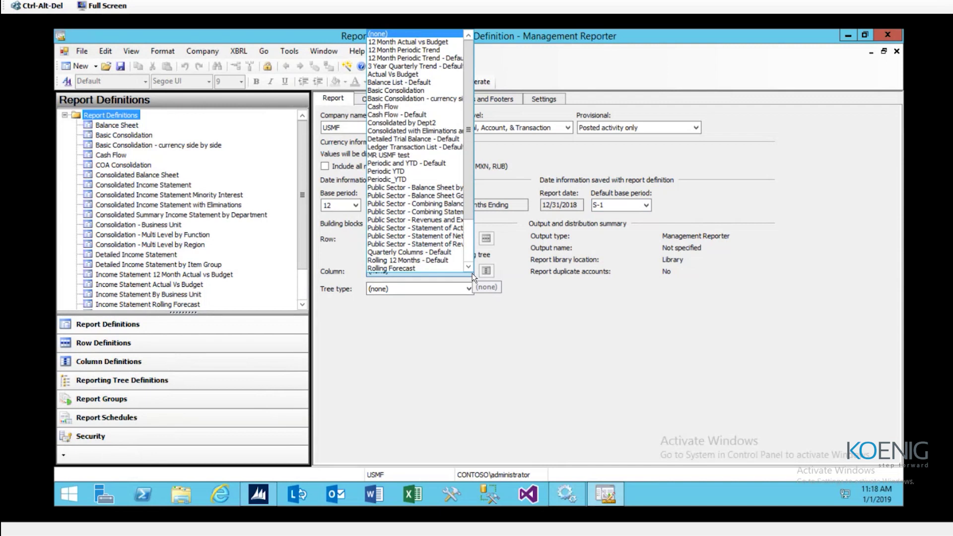
left_click(379, 156)
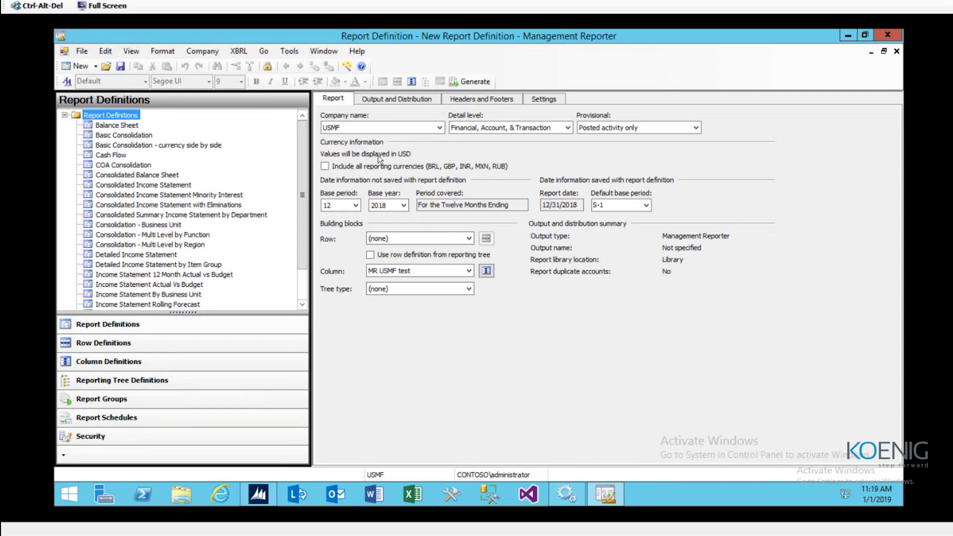
left_click(469, 238)
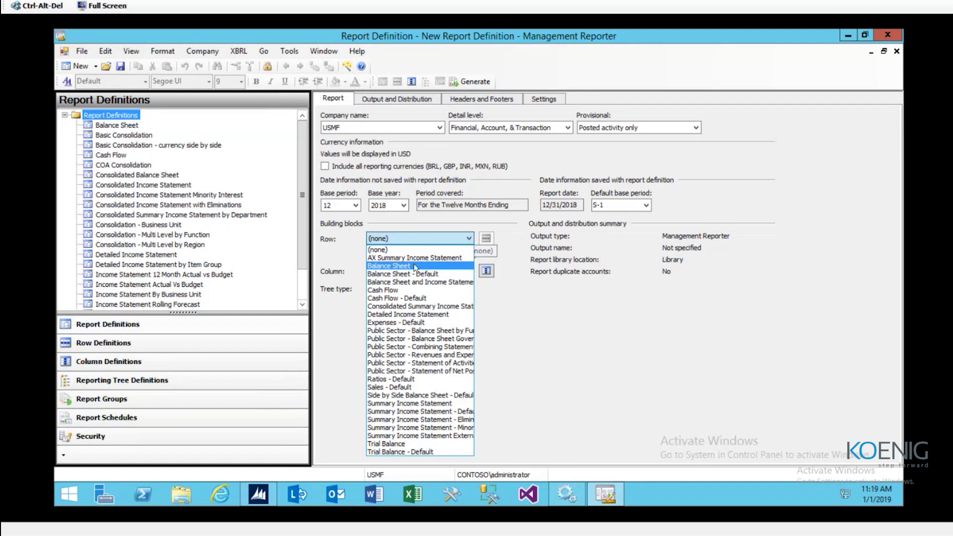
left_click(399, 266)
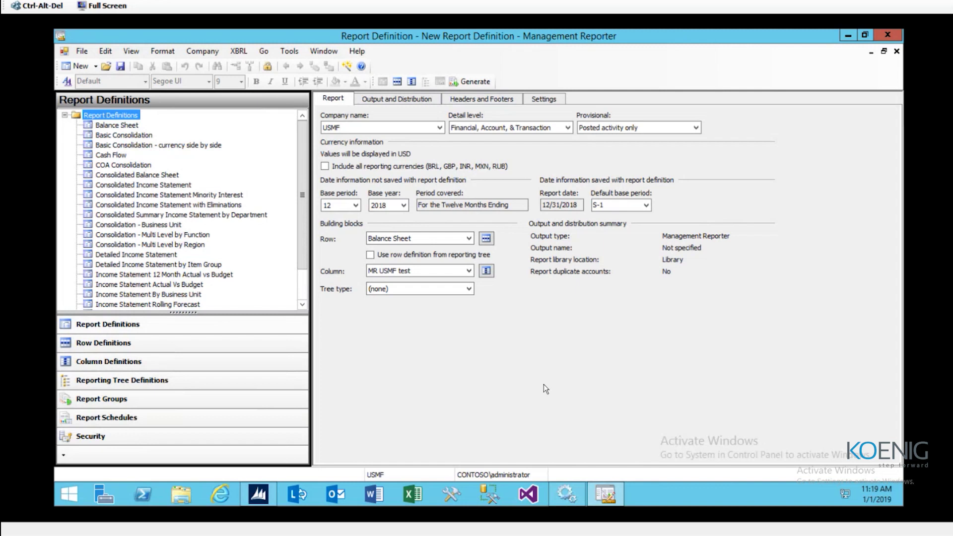
Inspect and close the MR USMF test column and Balance Sheet row definitions, then list tree types
left_click(490, 273)
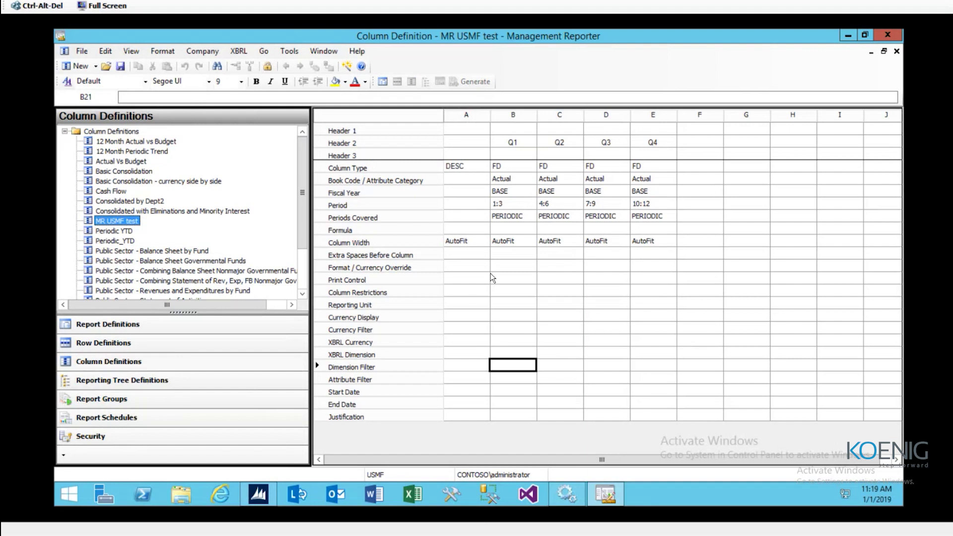
left_click(896, 52)
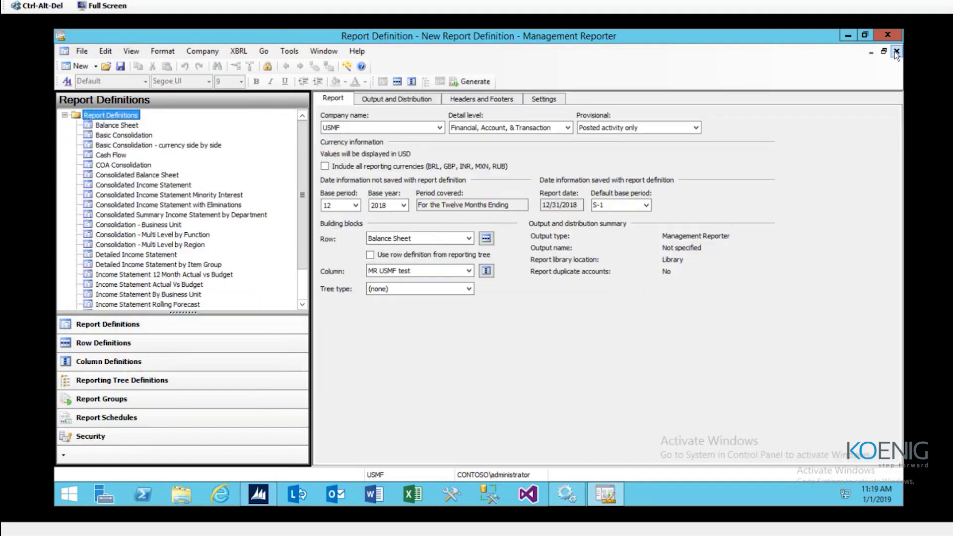
left_click(487, 239)
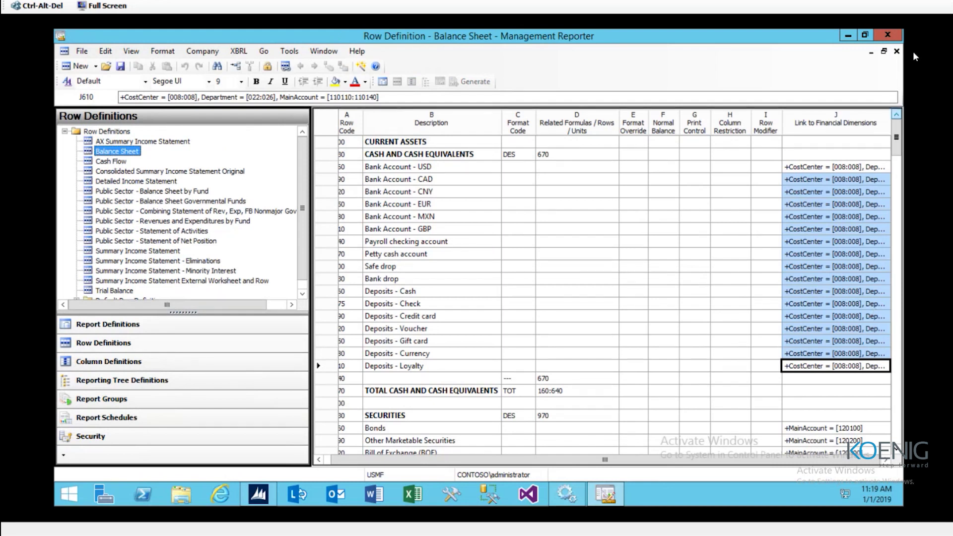
left_click(897, 51)
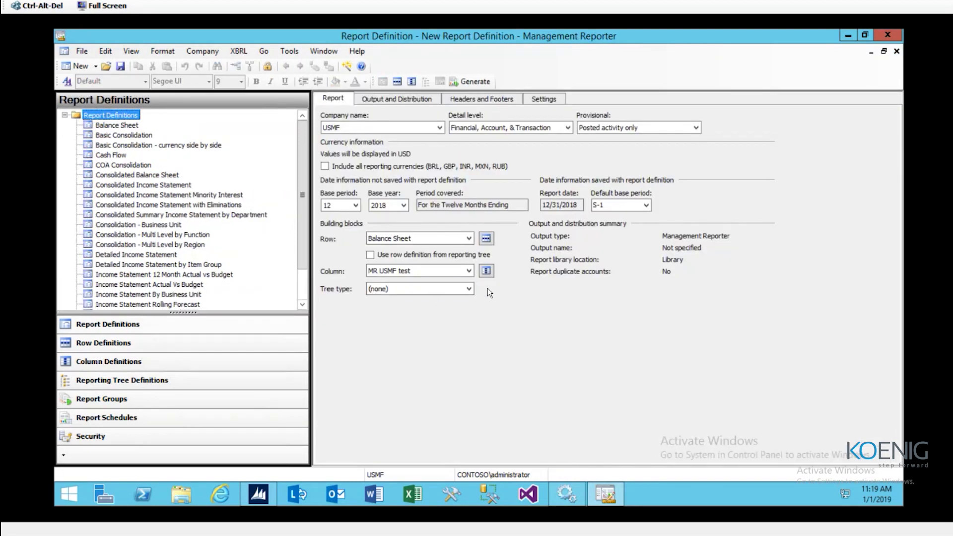
left_click(469, 290)
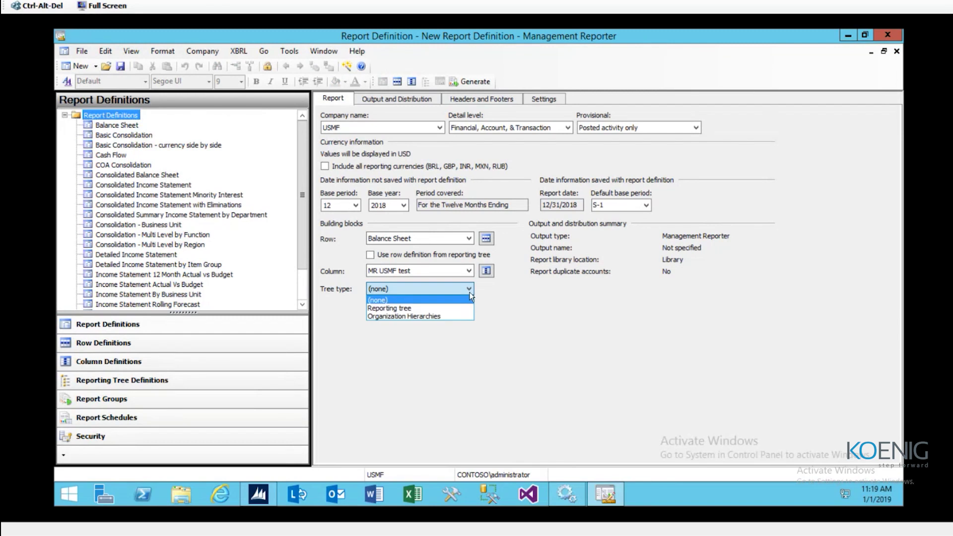
Try Organization Hierarchies and browse its trees, then set the tree type back to (none)
left_click(381, 316)
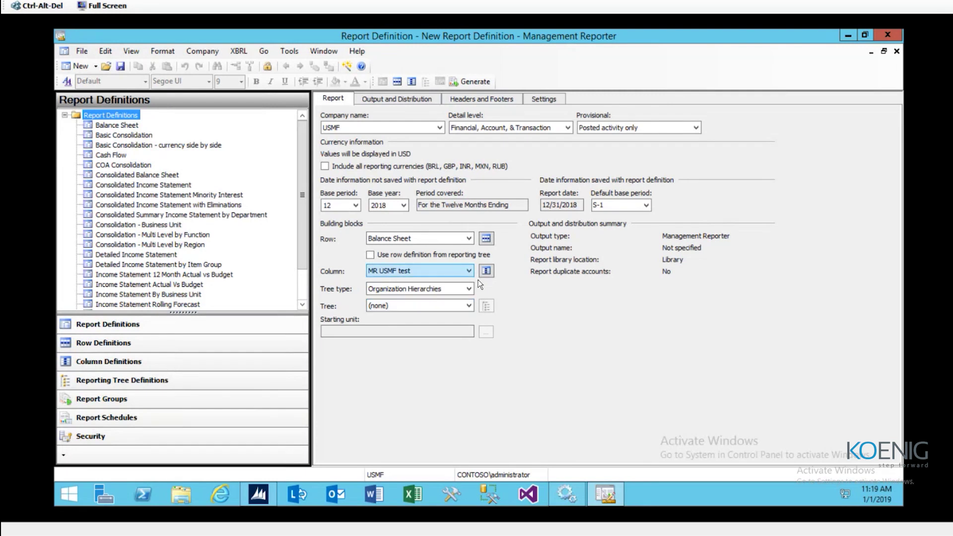
left_click(469, 306)
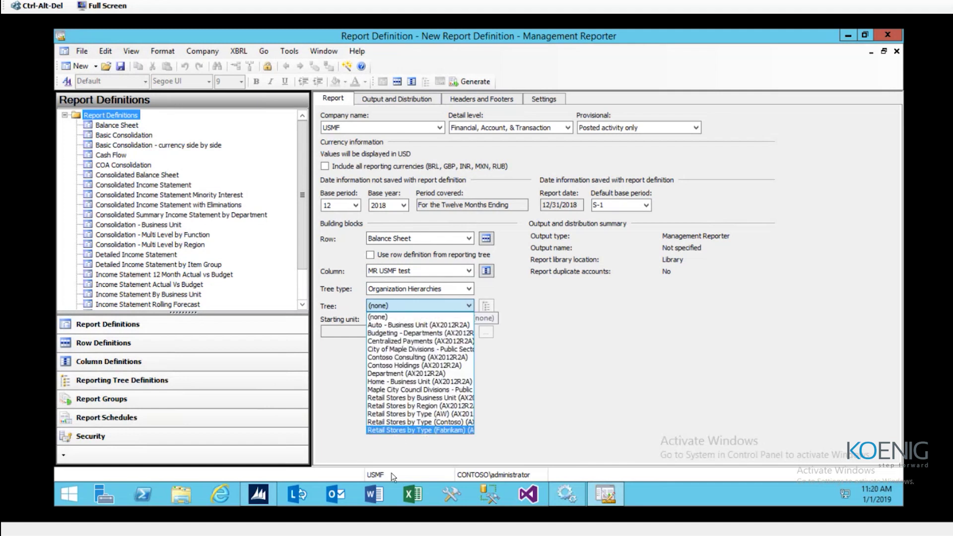
key("Up")
key("Up")
key("Up")
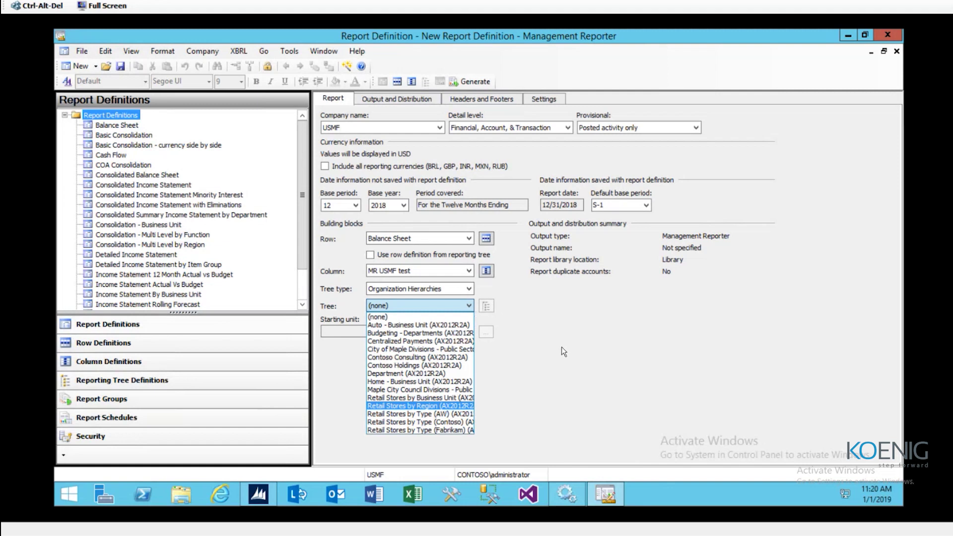
key("b")
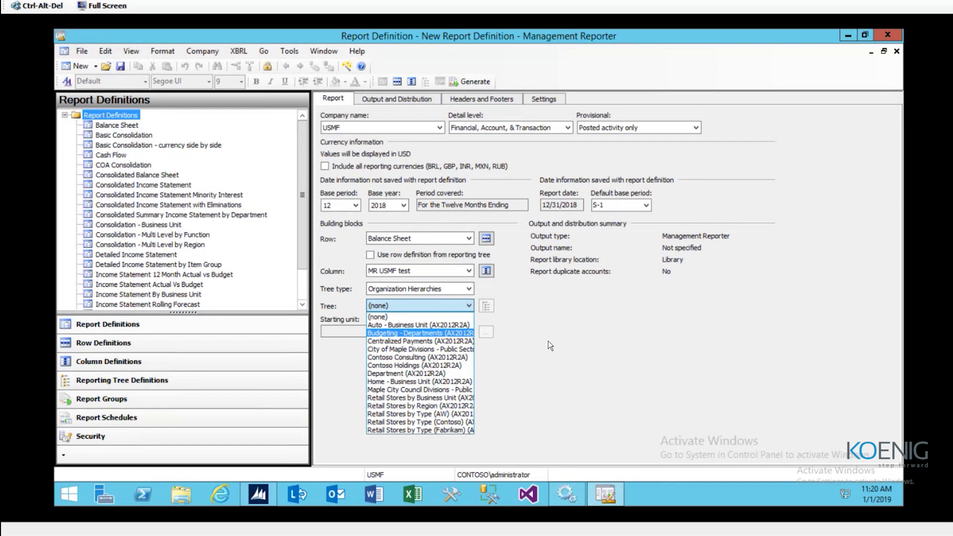
left_click(470, 290)
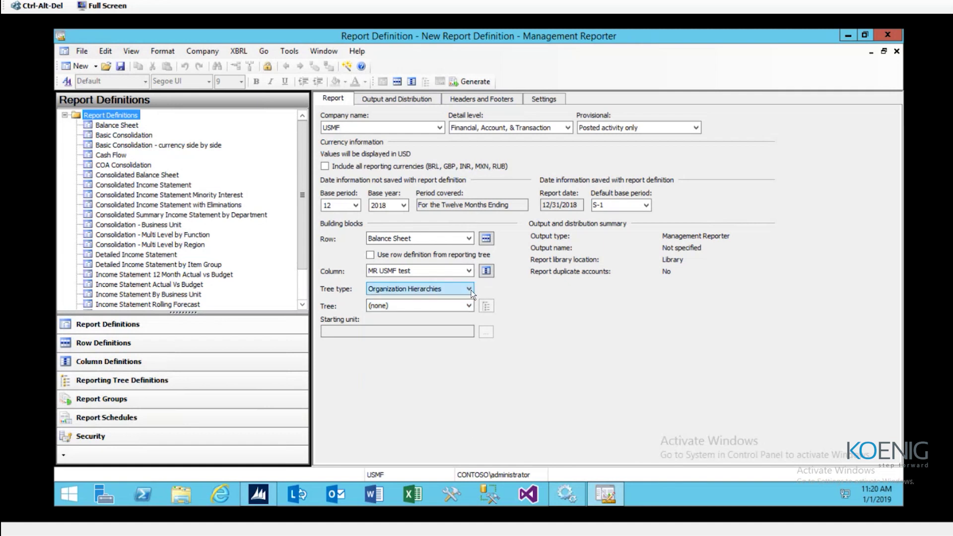
left_click(470, 289)
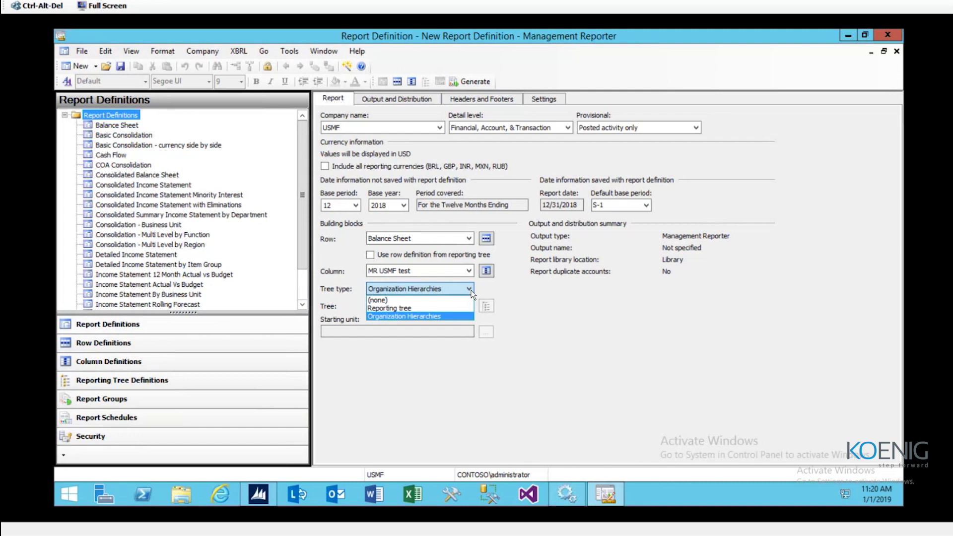
left_click(379, 301)
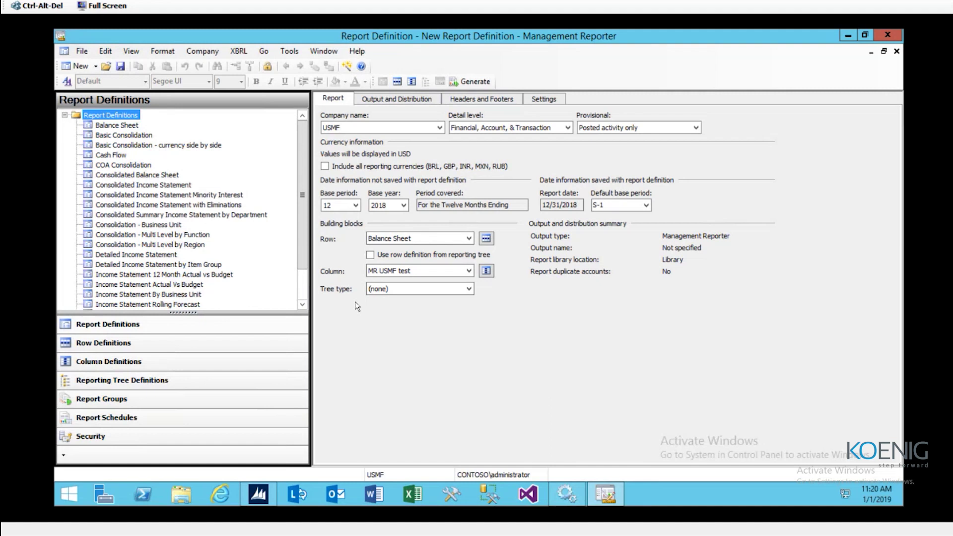
Save the definition as 'Management Reporter Final' with description 'Session test report', without a trailing space
key("ctrl+s")
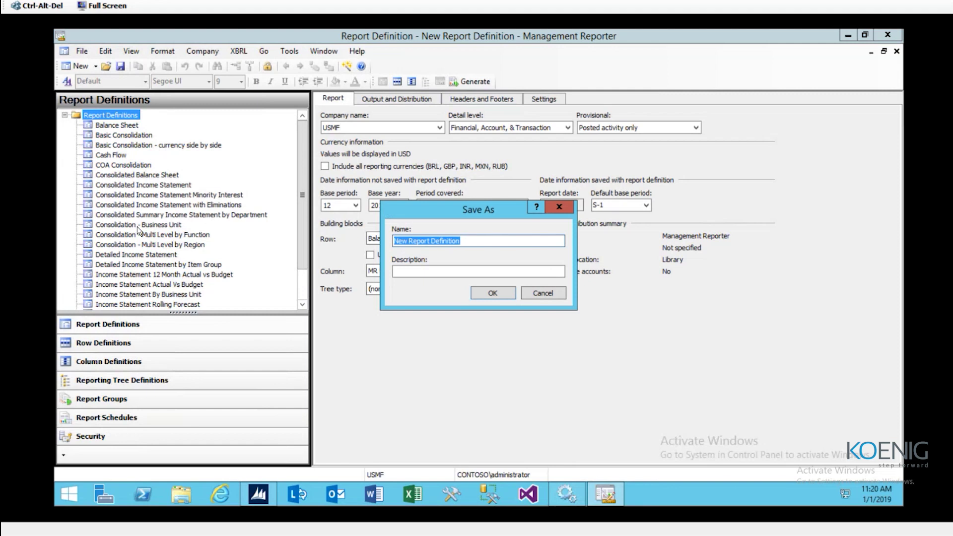
type("Management Rep")
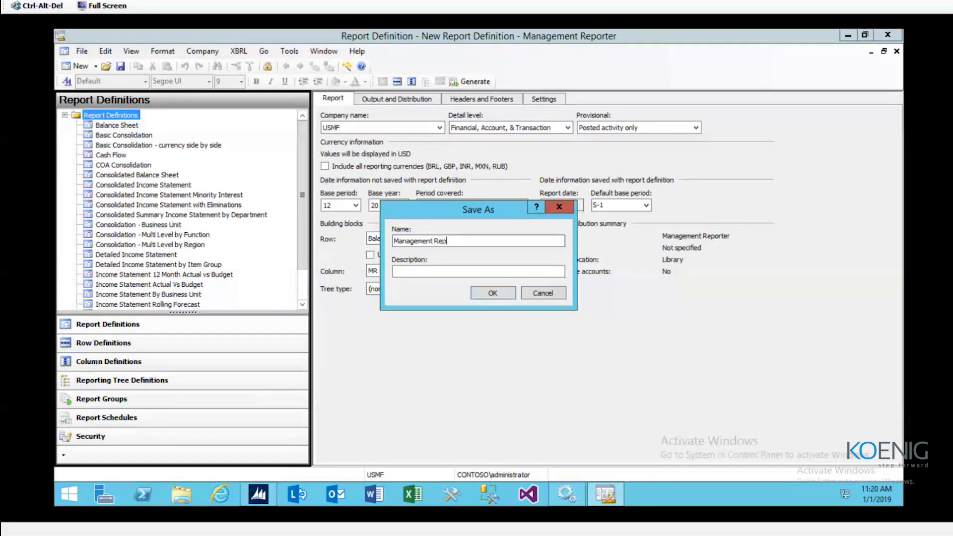
type("orter Final")
key("Tab")
type("Session ")
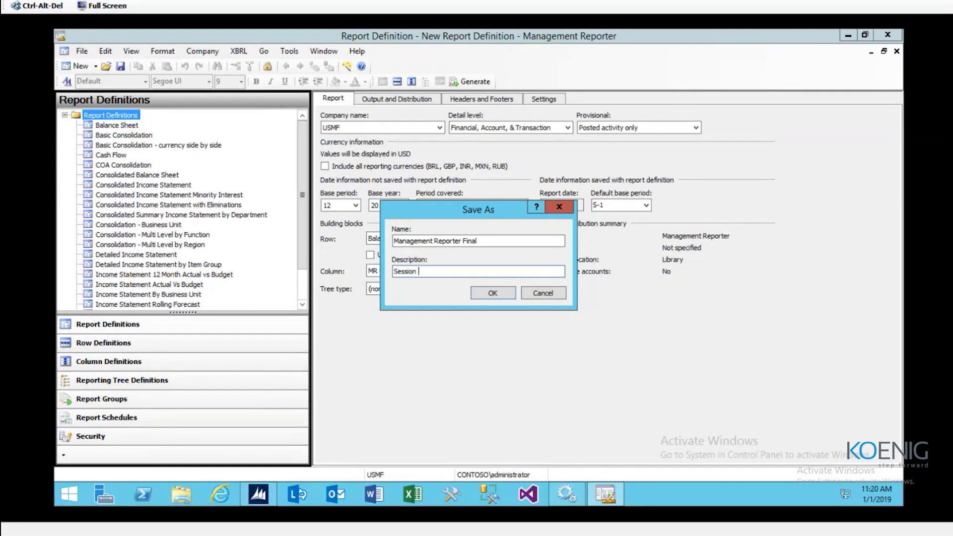
type("test report")
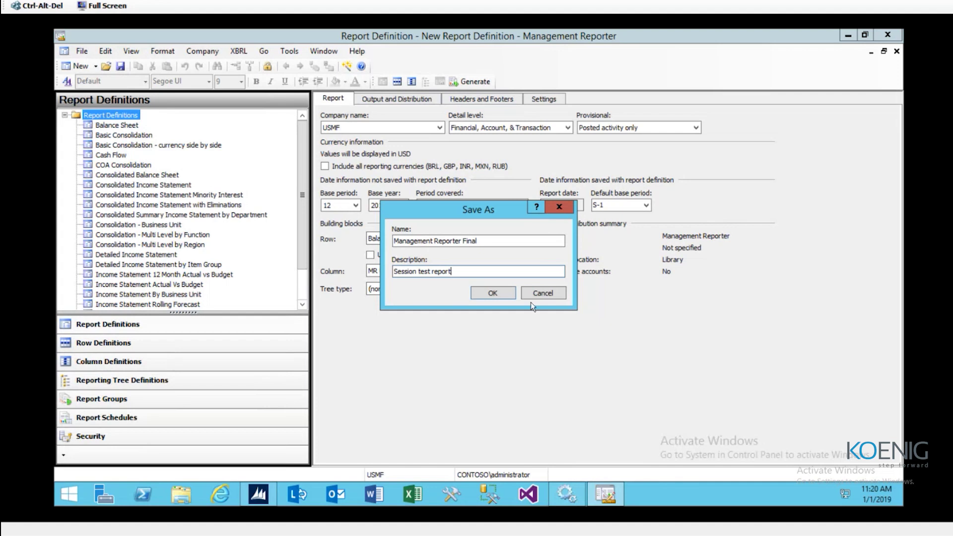
left_click(502, 293)
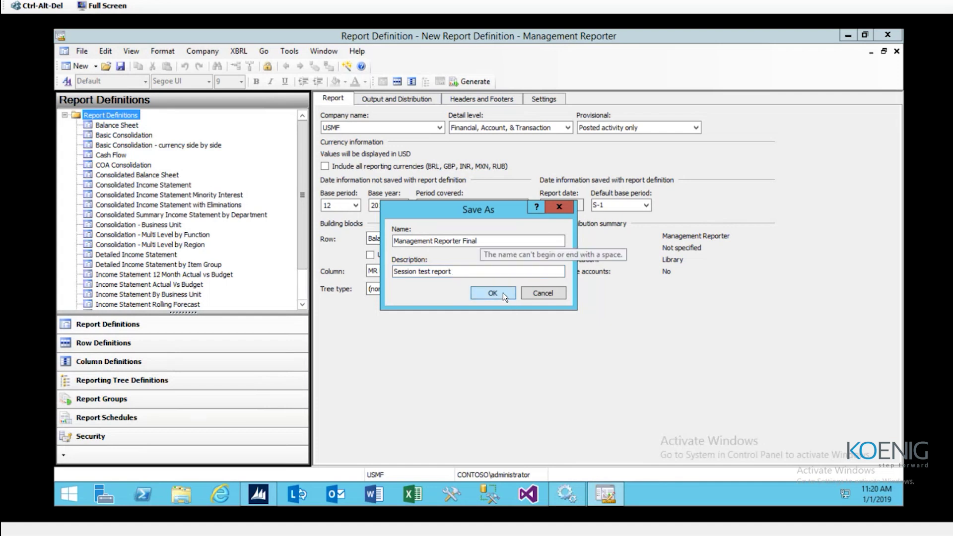
left_click(482, 240)
key("BackSpace")
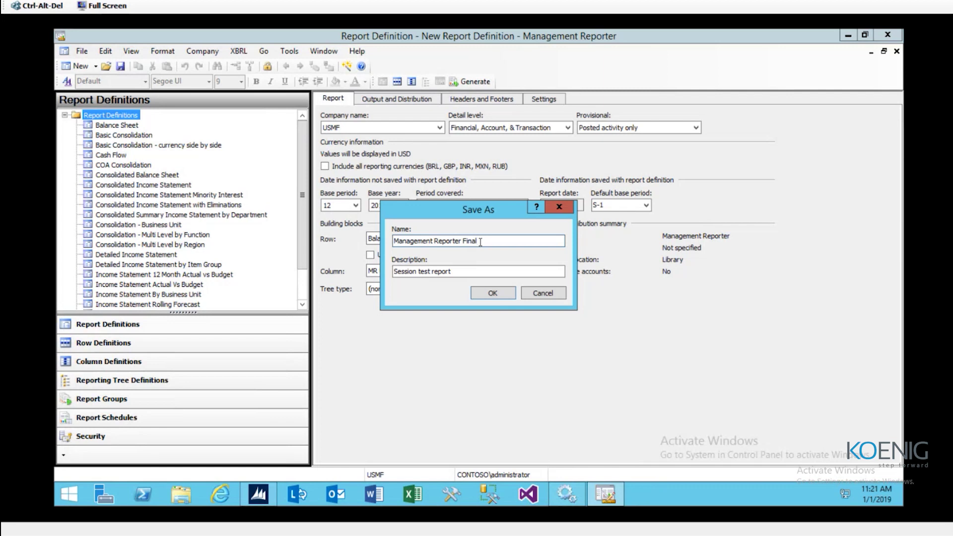
left_click(454, 272)
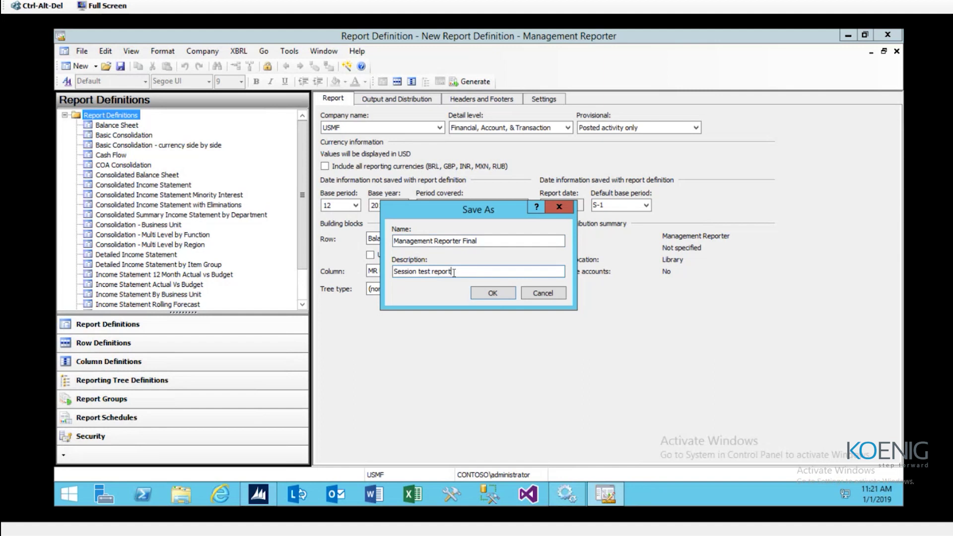
left_click(484, 241)
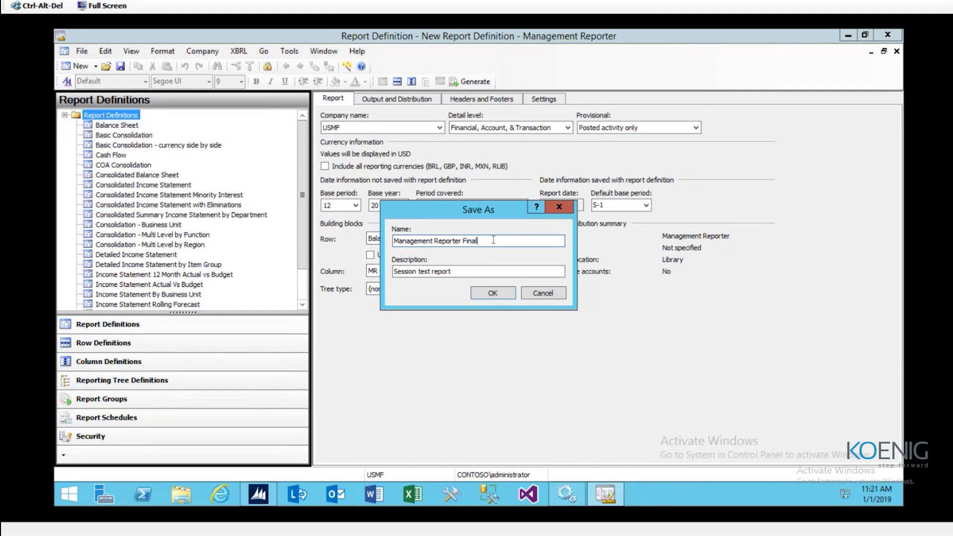
left_click(483, 290)
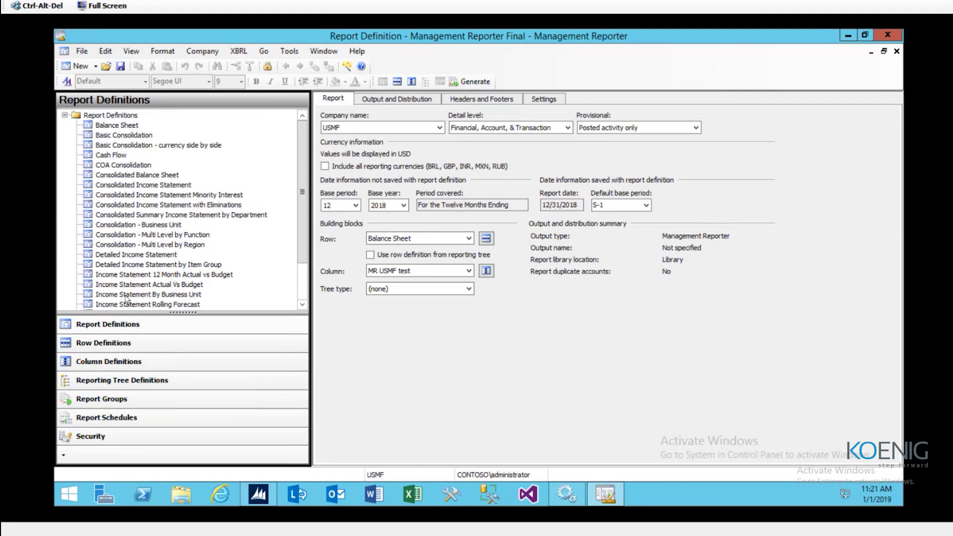
Select Management Reporter Final in the Report Definitions list
scroll(87, 282, "down", 2)
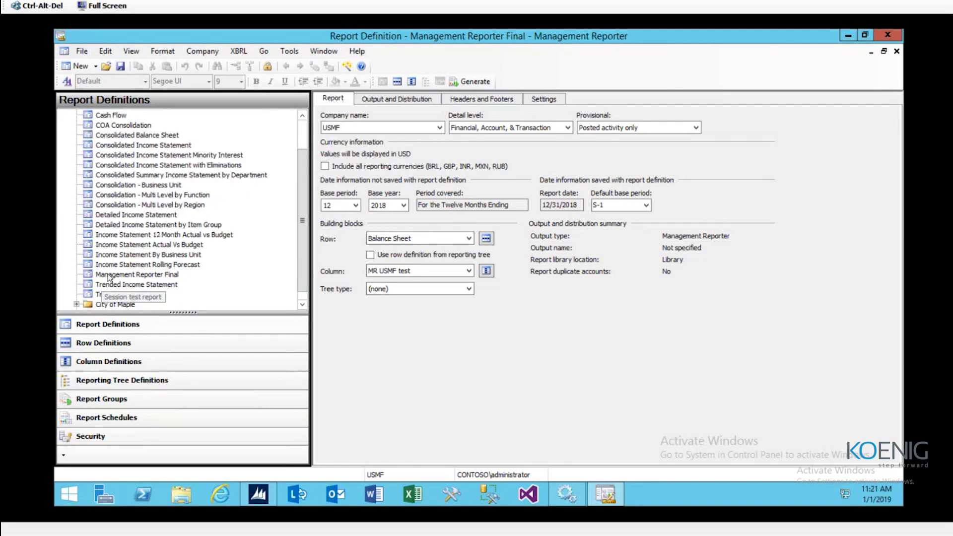
left_click(108, 274)
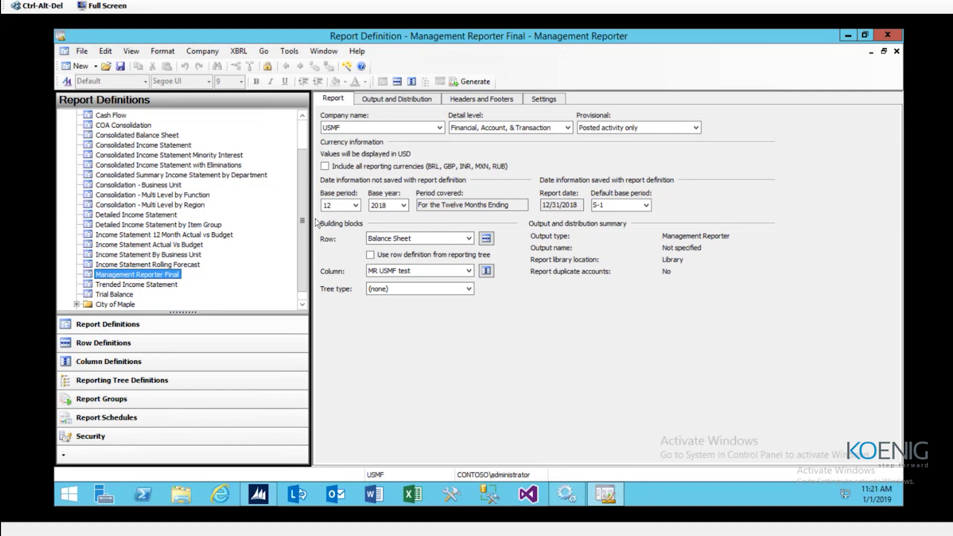
scroll(300, 263, "down", 1)
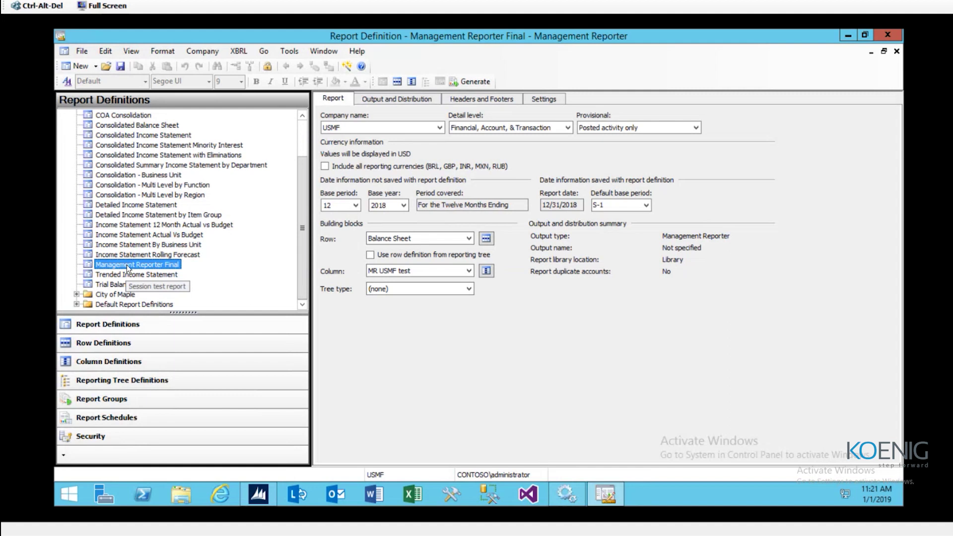
Generate Management Reporter Final and refresh Report Queue Status until it finishes processing
left_click(485, 82)
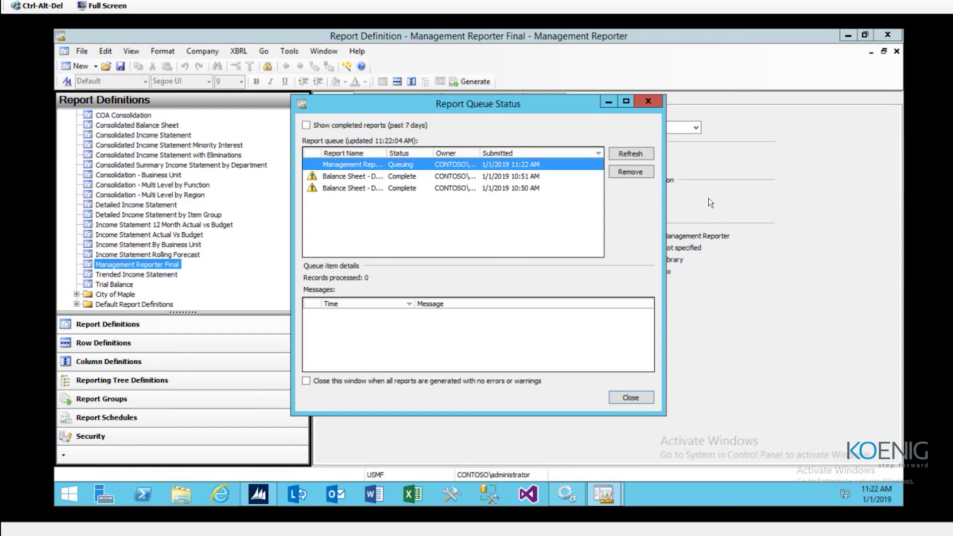
left_click(629, 154)
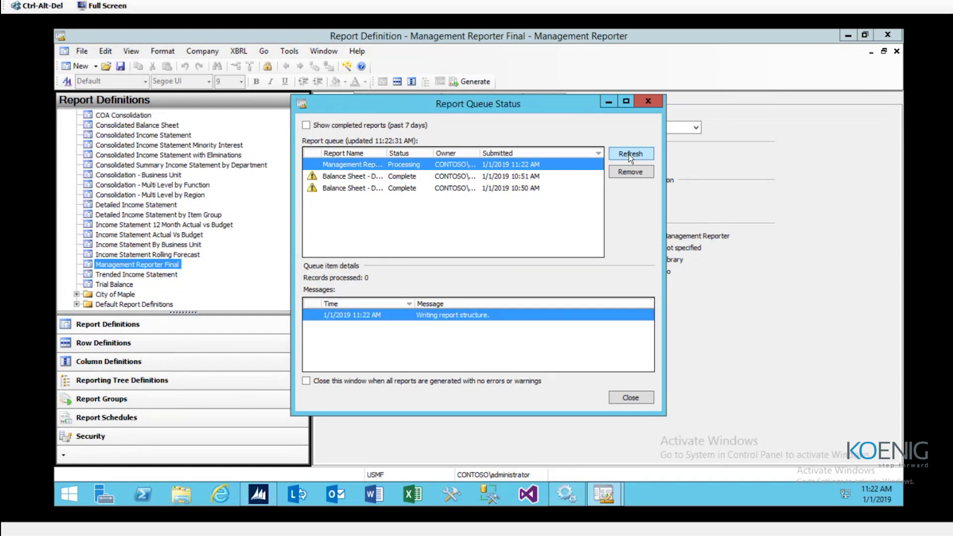
left_click(628, 154)
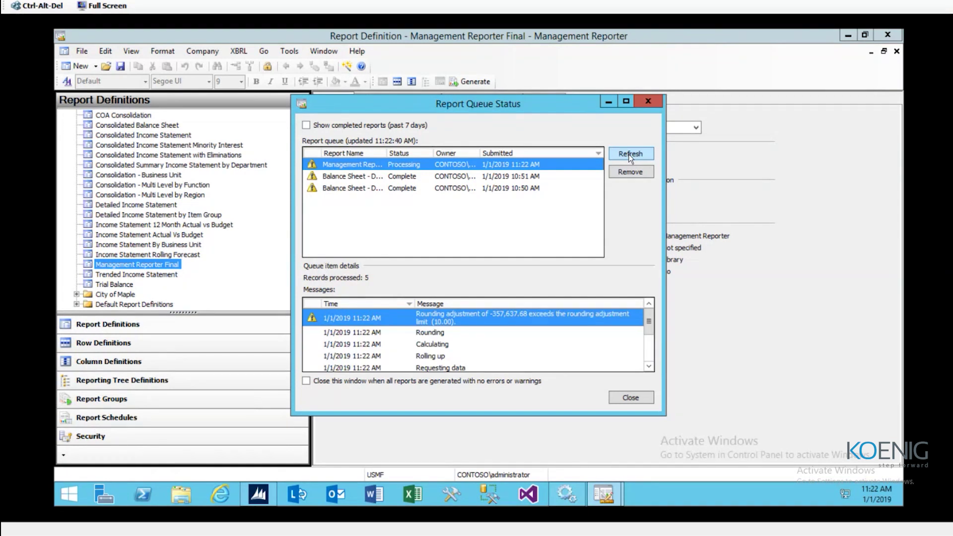
left_click(628, 154)
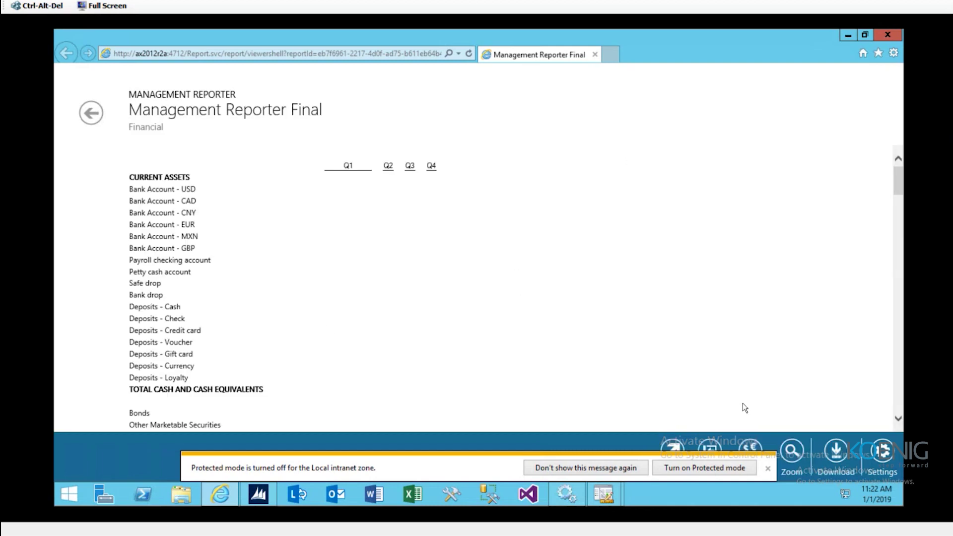
Scroll the balance sheet and try its Go To, Show, Currency and Settings menus
left_click_drag(900, 171, 897, 100)
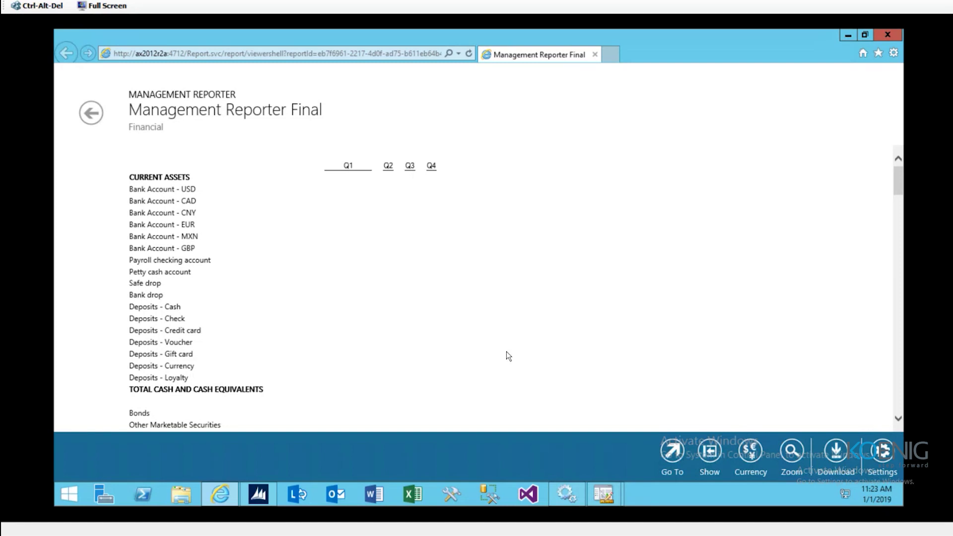
left_click(685, 443)
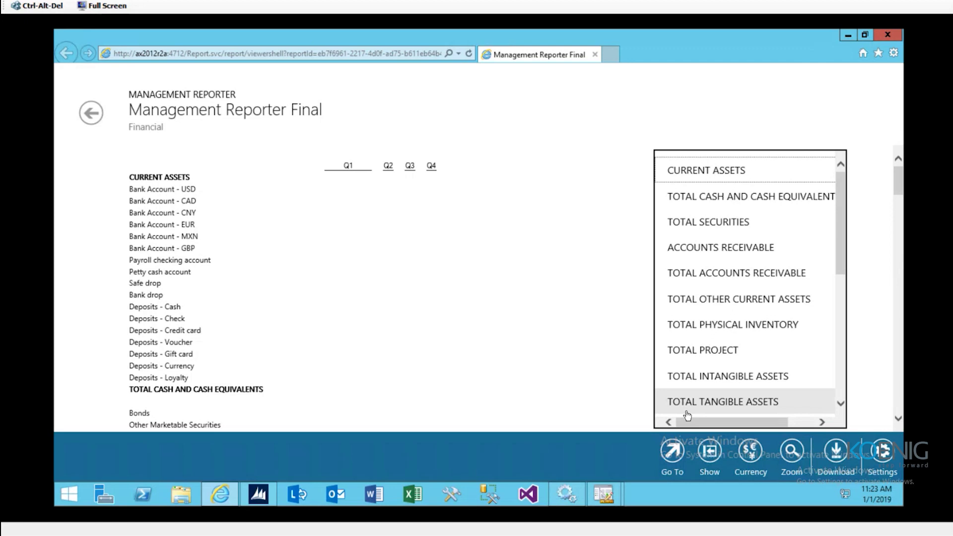
left_click(709, 457)
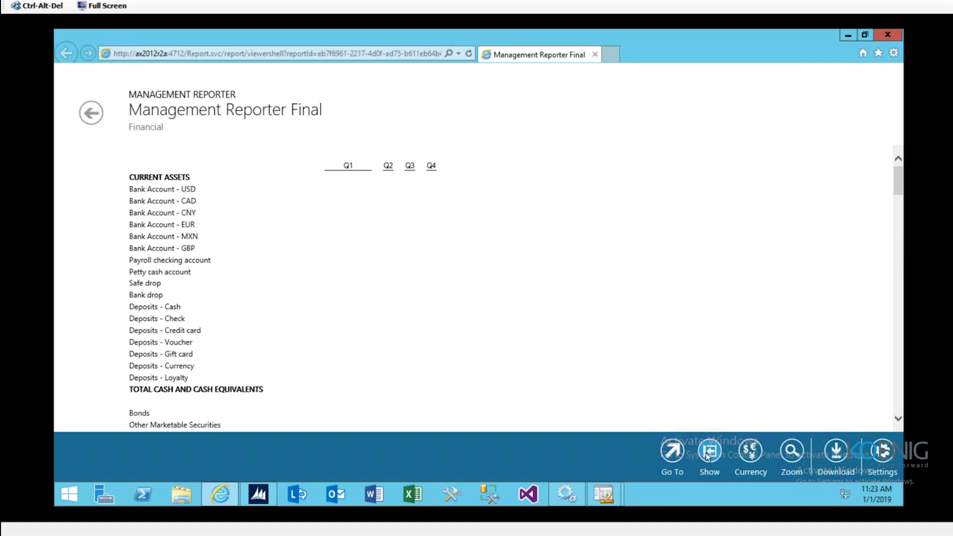
left_click(708, 457)
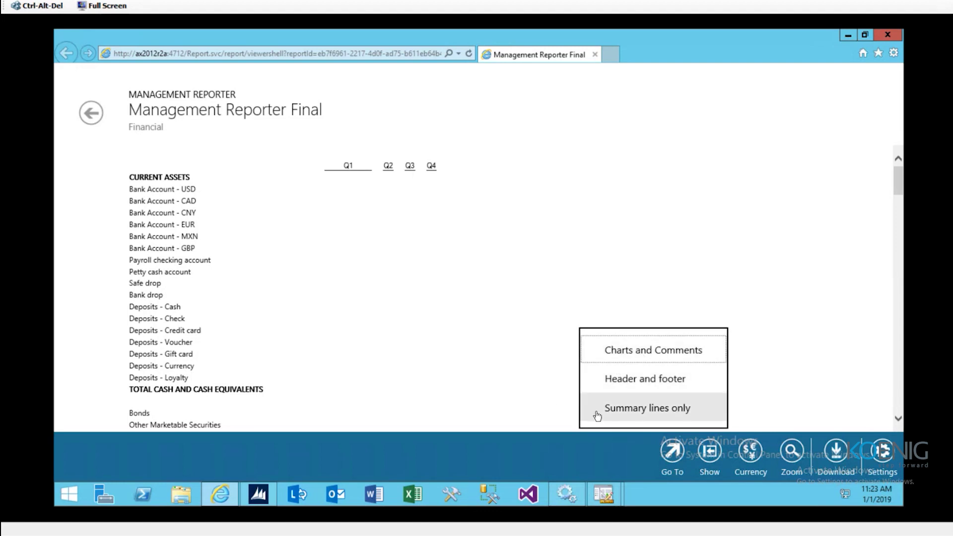
left_click(755, 458)
left_click(753, 452)
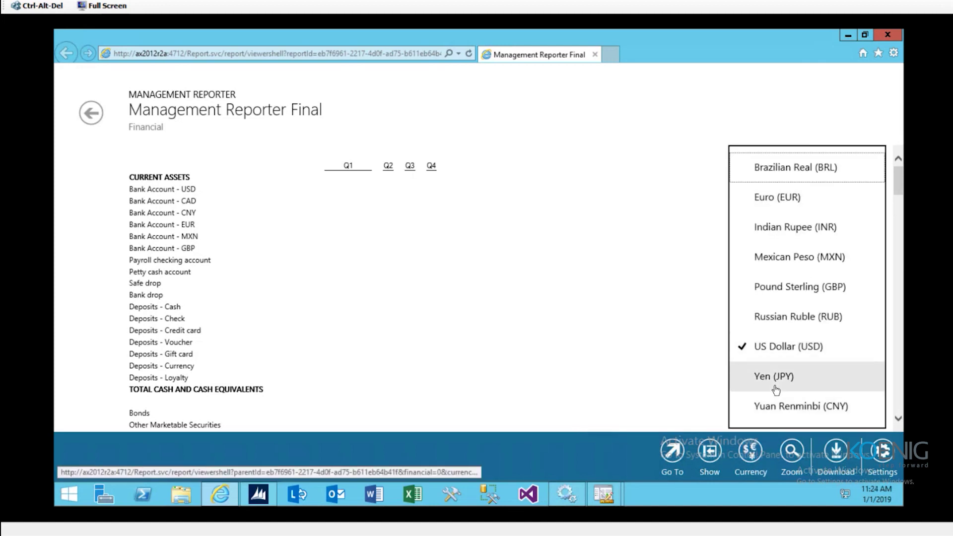
left_click(597, 362)
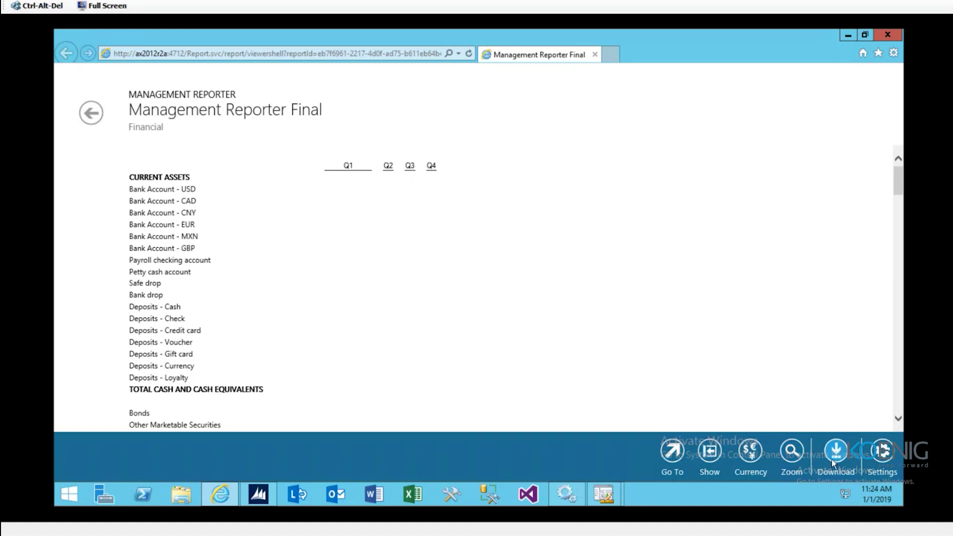
left_click(884, 470)
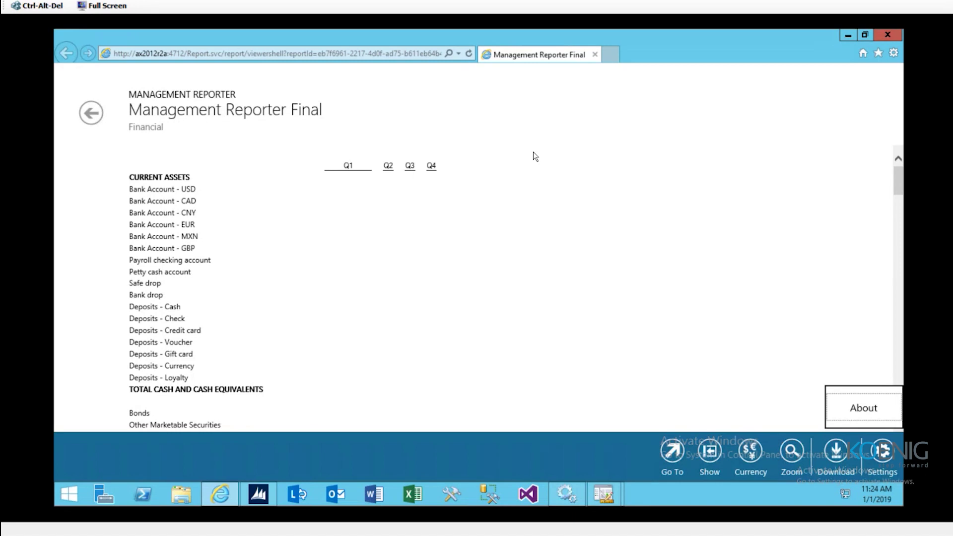
Minimize the web viewer, close Report Queue Status, and minimize the remote session
left_click(848, 36)
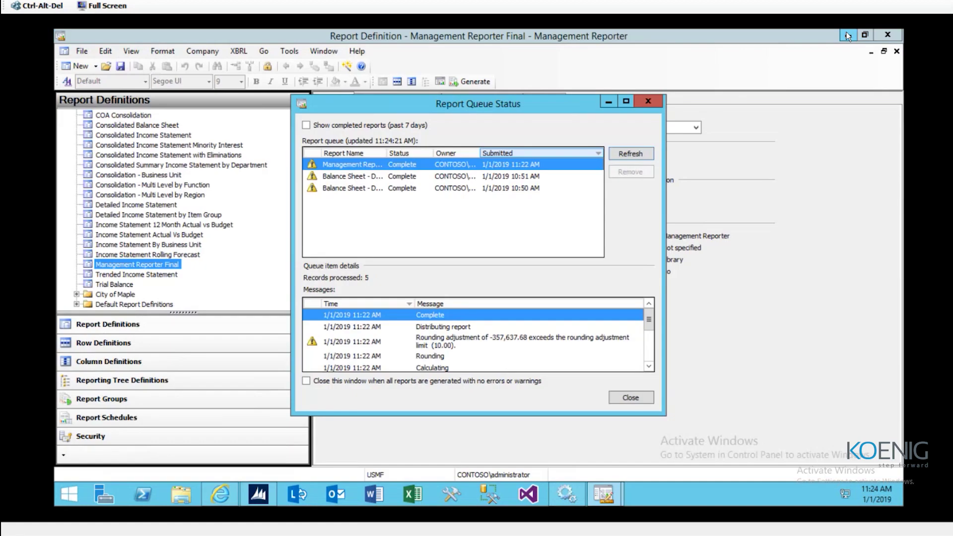
left_click(648, 102)
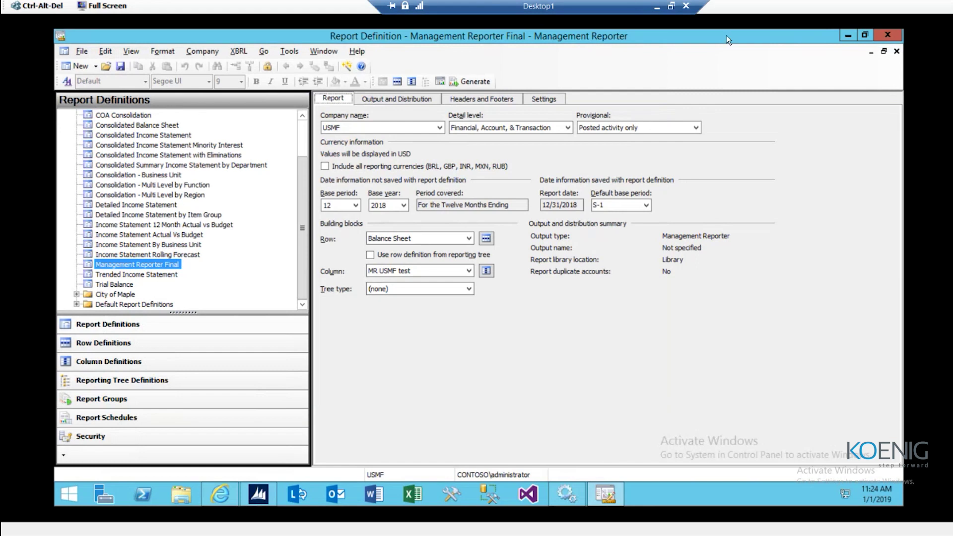
left_click(662, 3)
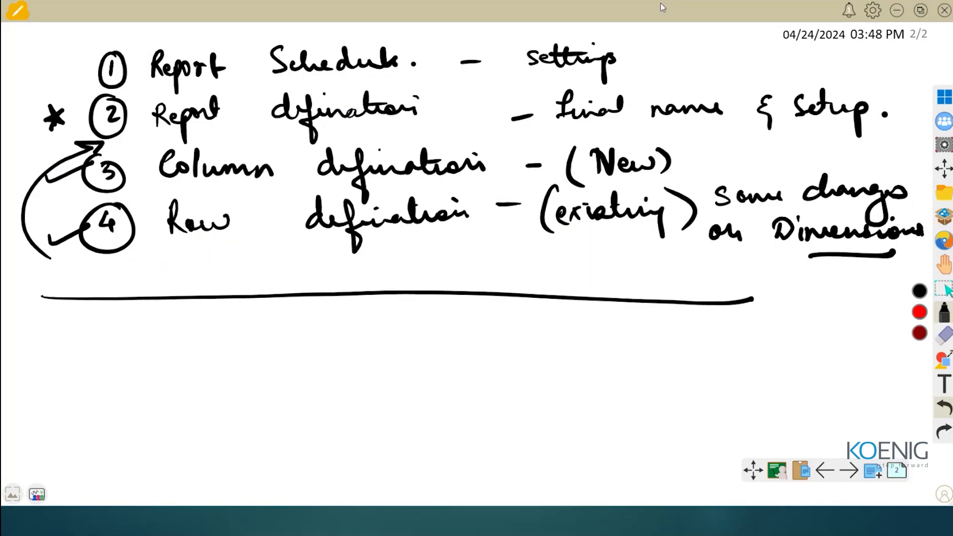